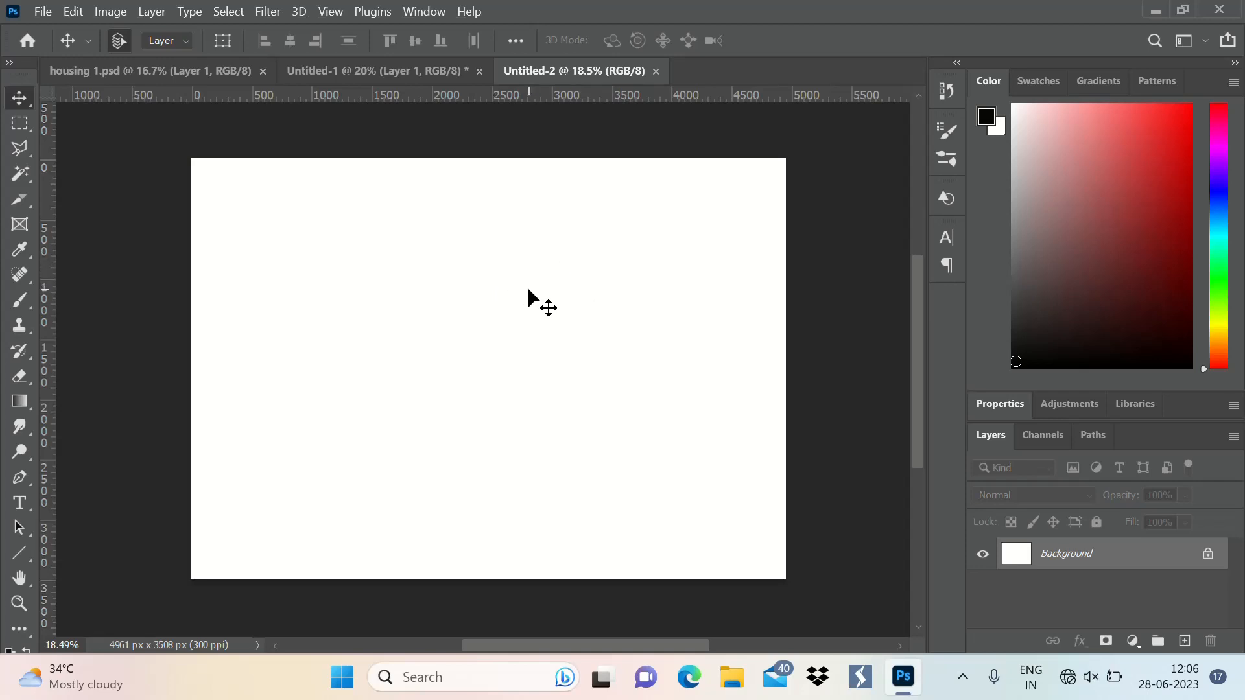
scroll(527, 287, down, 1)
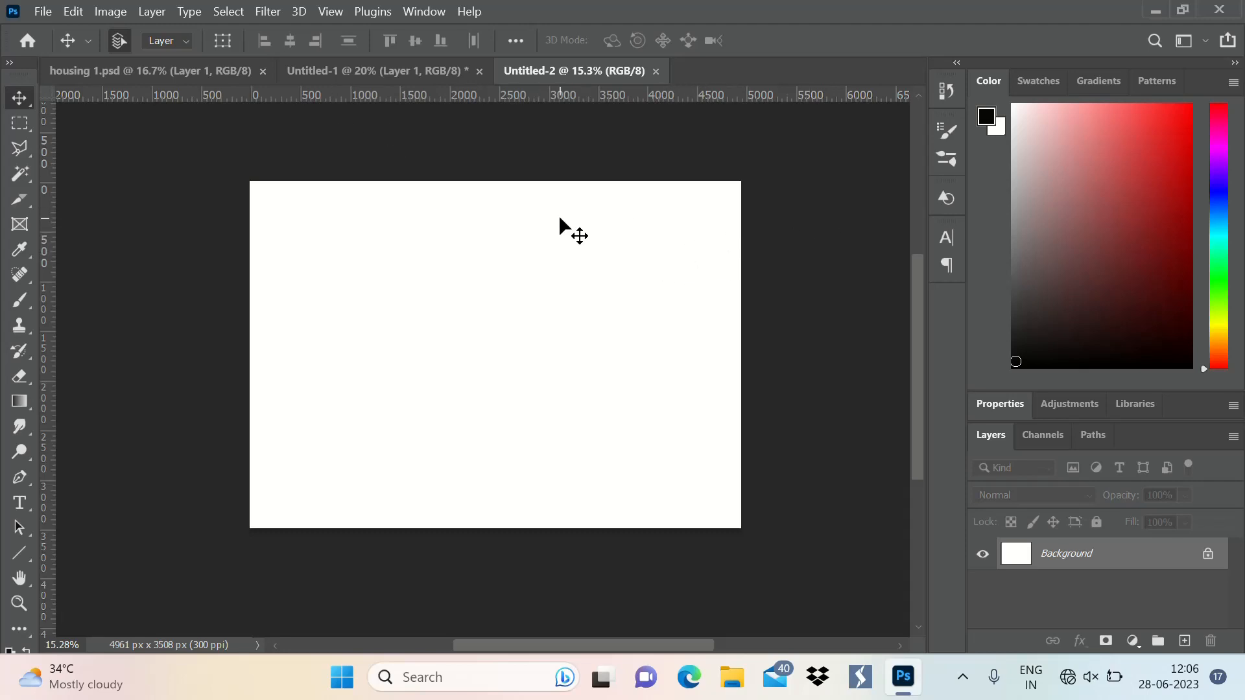
scroll(535, 259, up, 1)
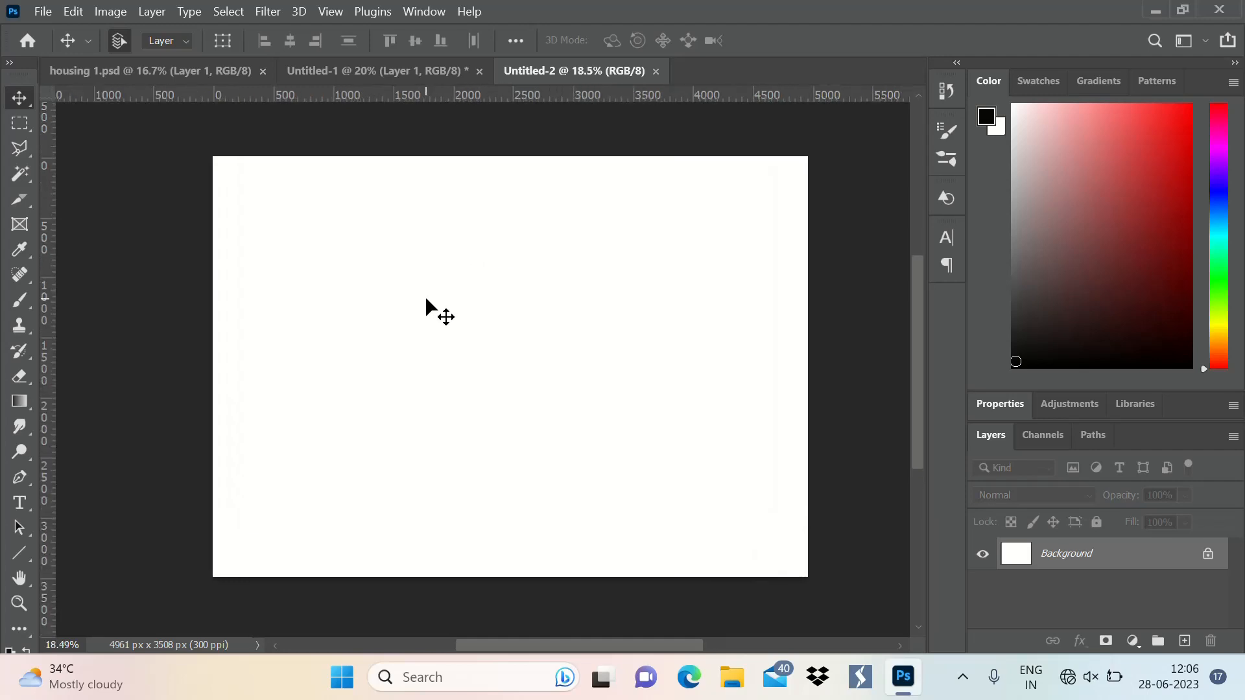
scroll(430, 308, down, 2)
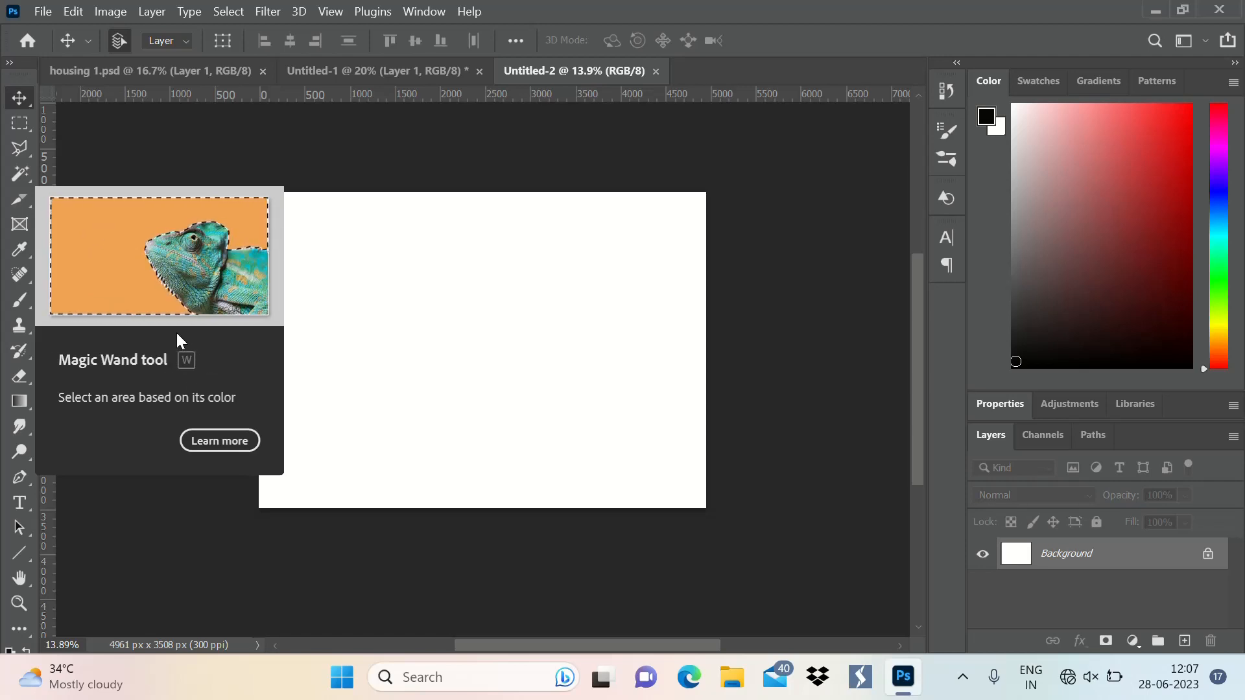
In the Untitled-1 floor plan, select the outer wall around the kitchen with the Magic Wand tool.
click(19, 175)
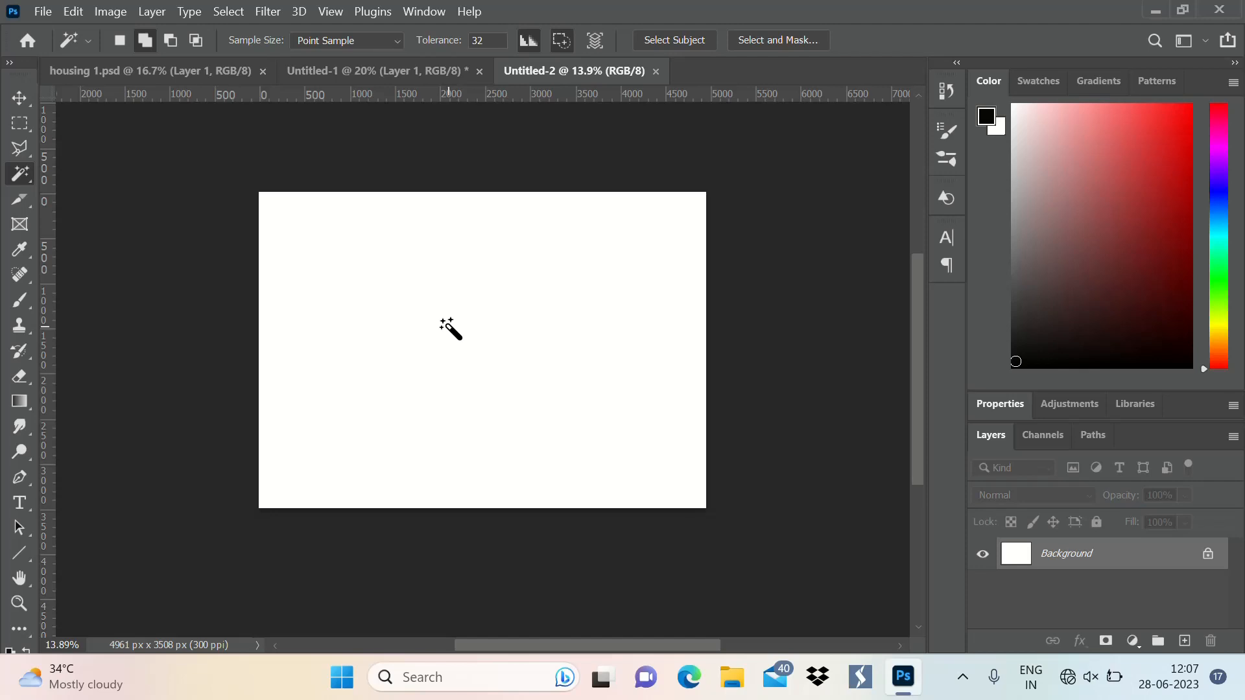
click(411, 76)
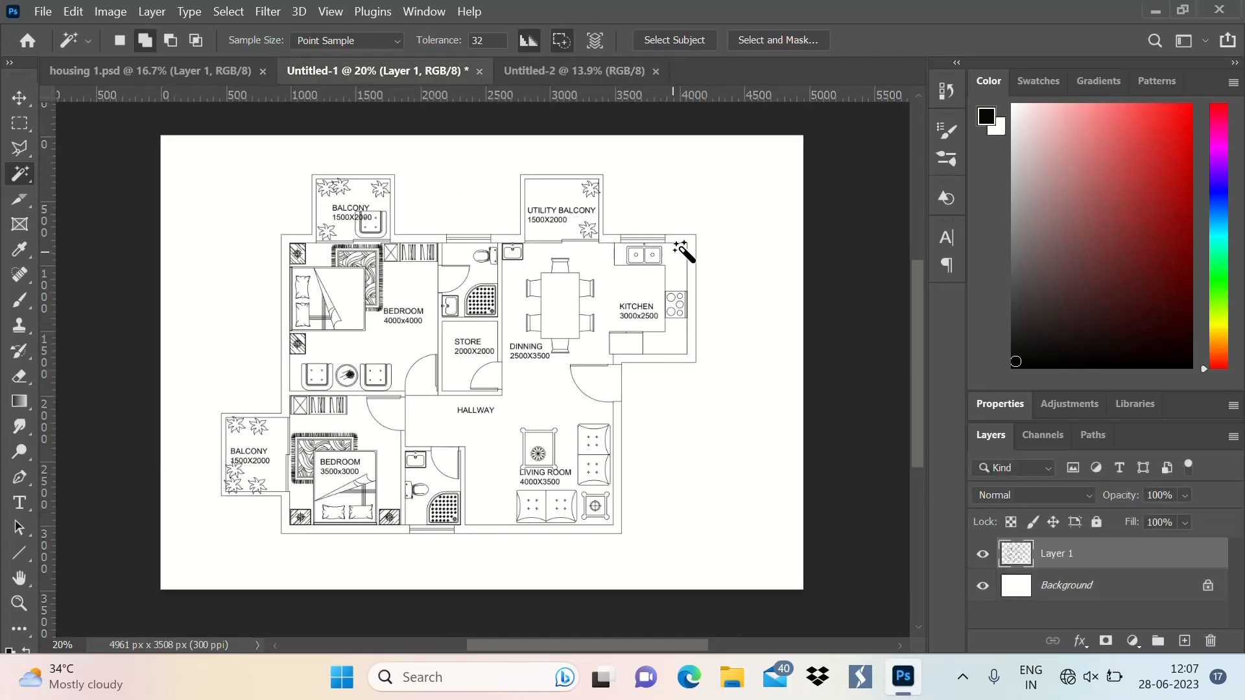
scroll(700, 255, up, 2)
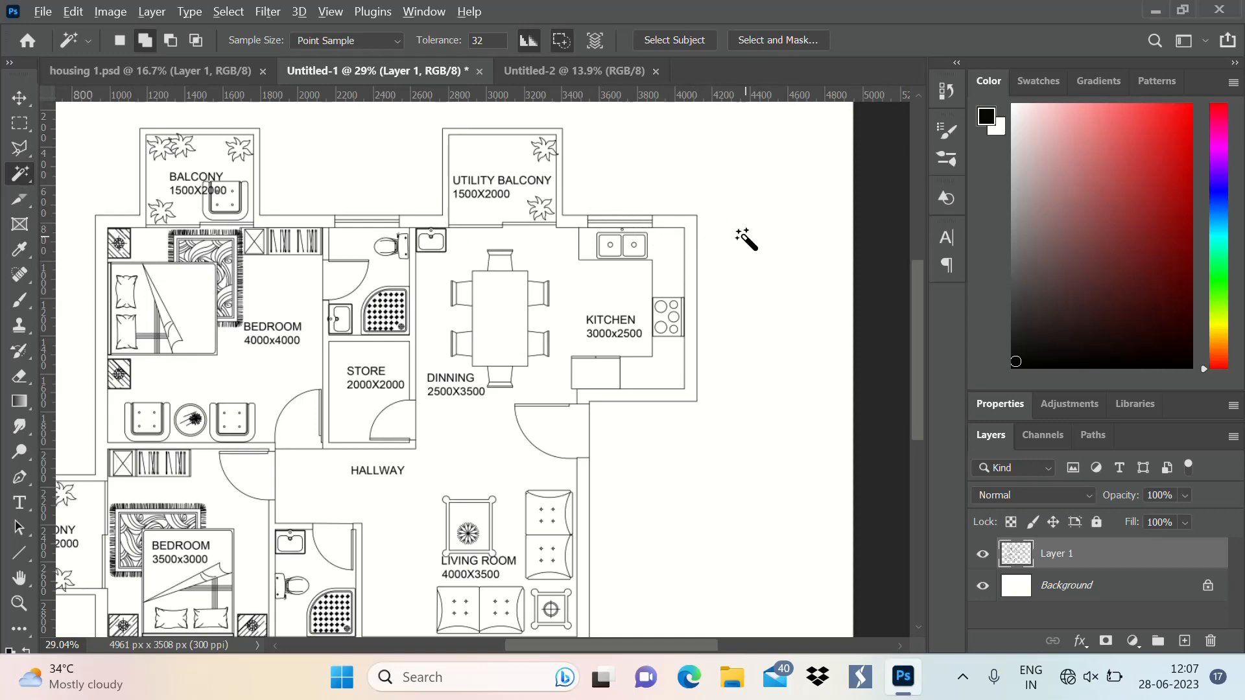
scroll(745, 239, down, 2)
scroll(675, 255, up, 3)
scroll(714, 223, down, 2)
scroll(714, 236, up, 4)
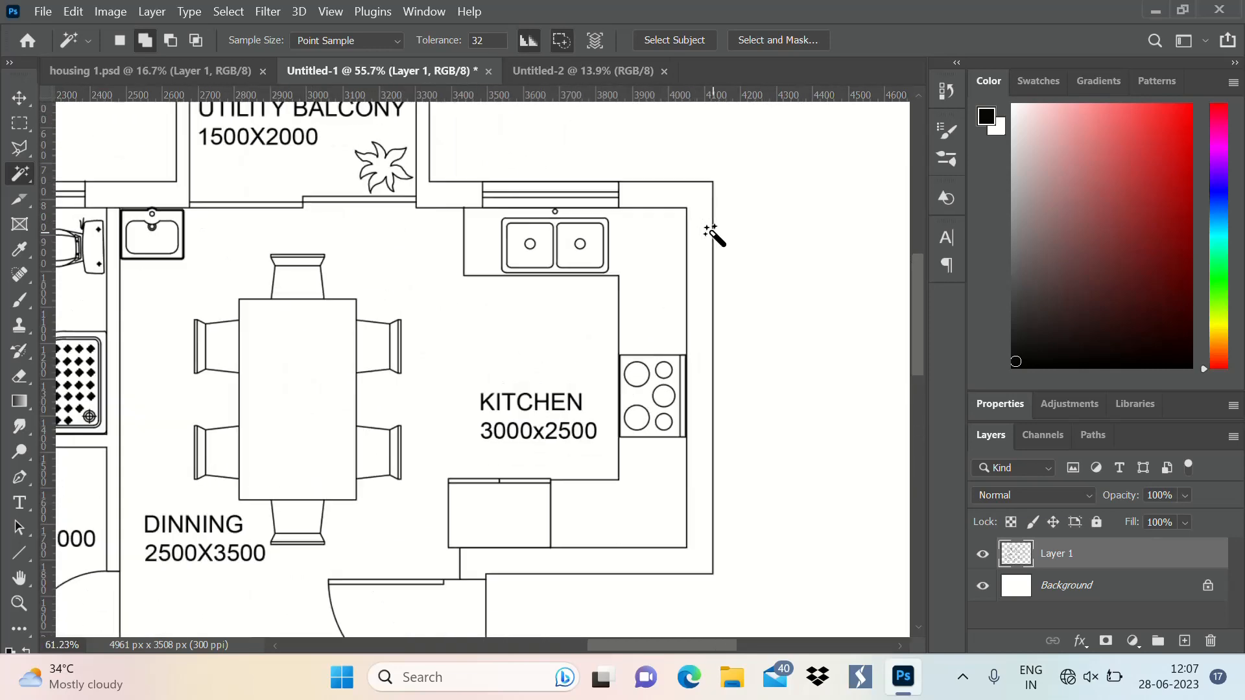
click(698, 184)
Add the wall around the utility balcony and the outer walls of the bedrooms and balconies to the selection.
scroll(786, 242, down, 2)
scroll(649, 191, up, 4)
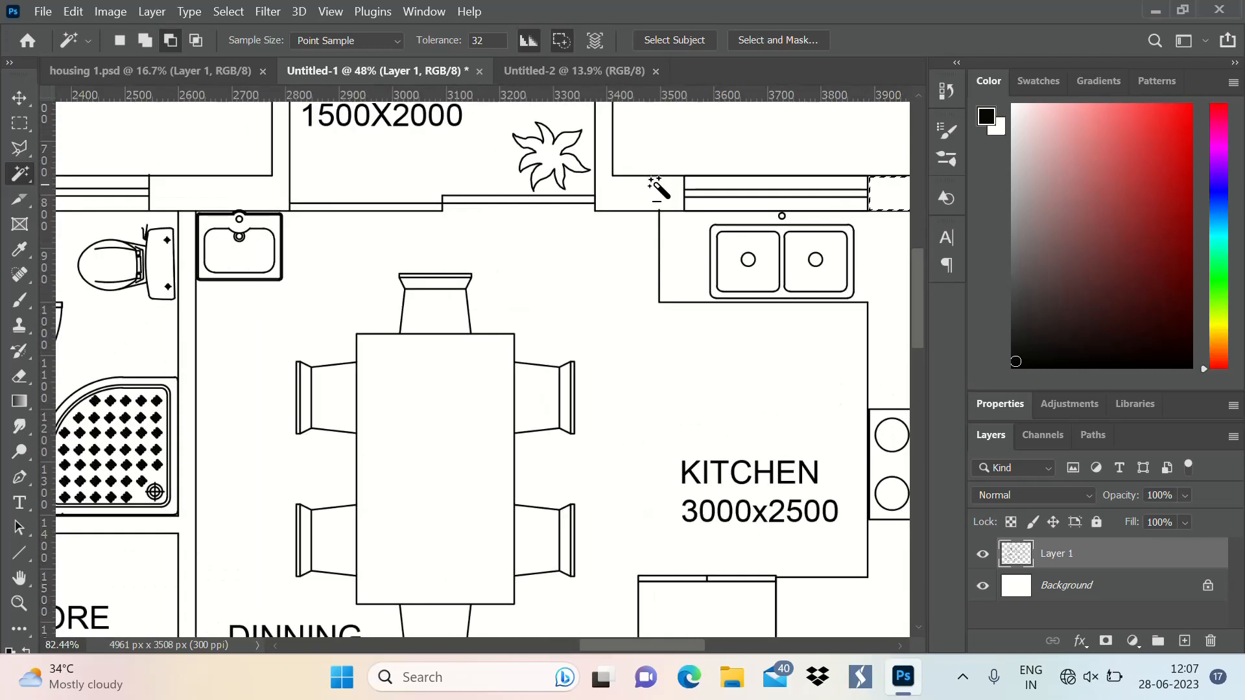
shift+click(650, 195)
scroll(703, 209, down, 3)
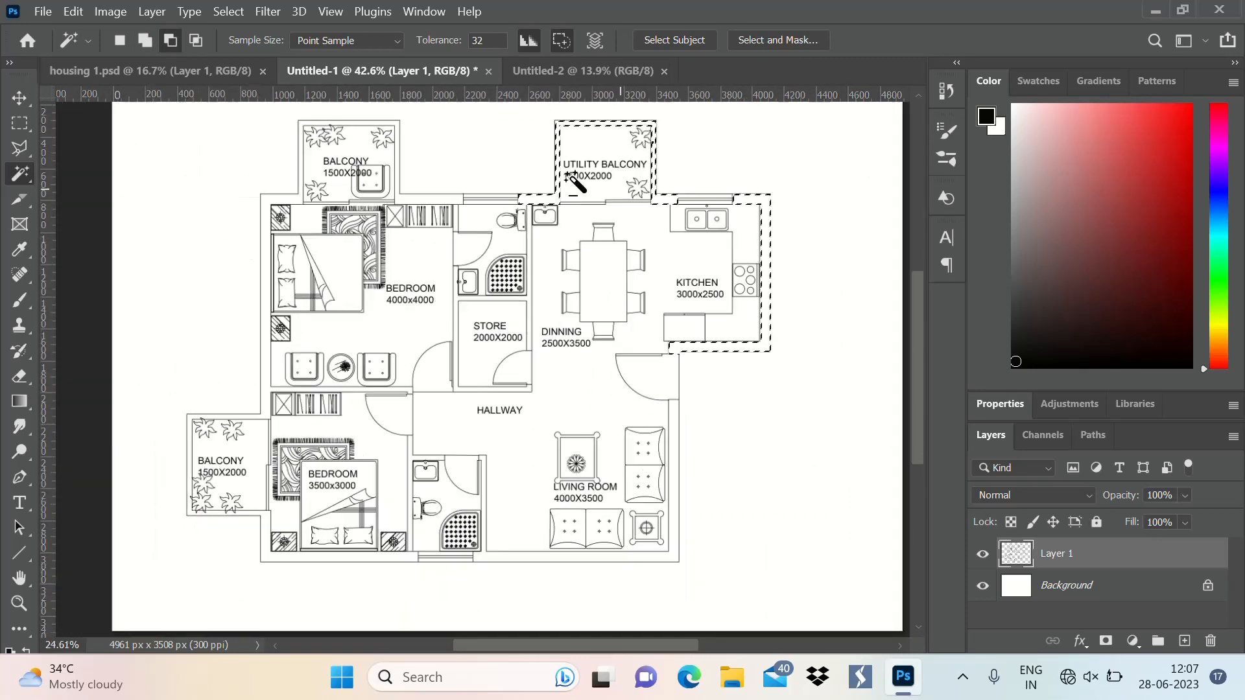
scroll(472, 194, up, 3)
shift+click(473, 195)
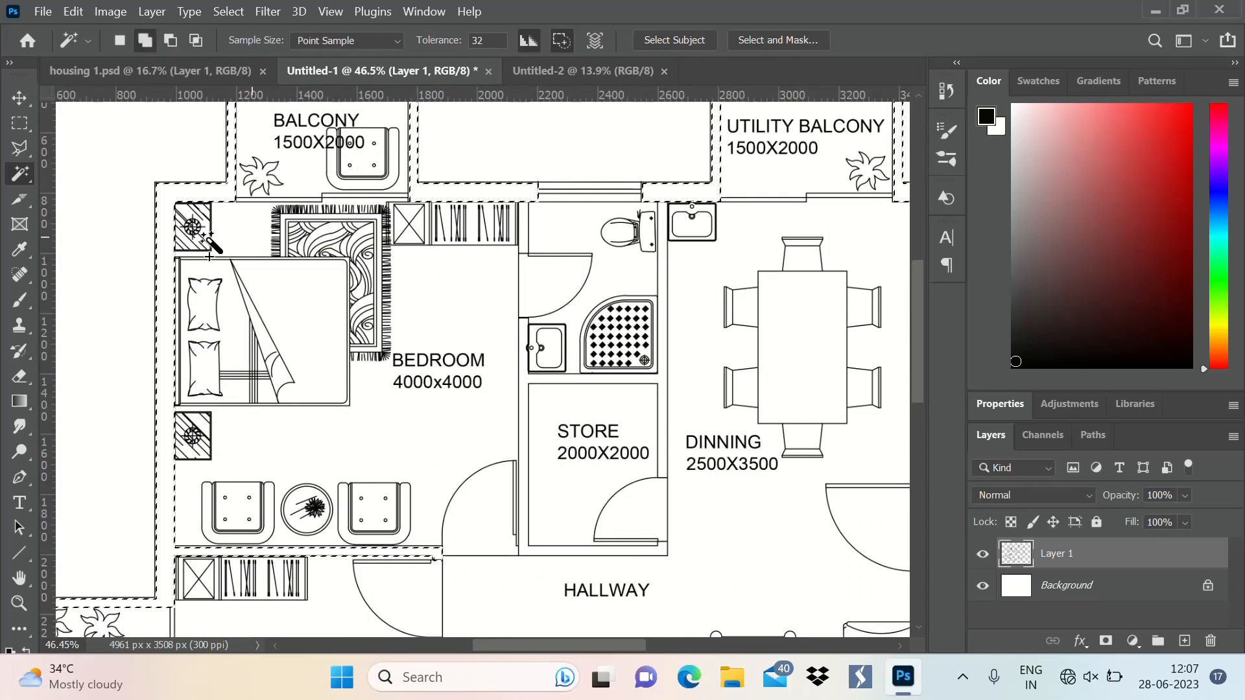
Add the living room's outer wall and the wall between the lower bedroom and bathroom to the selection.
scroll(214, 240, down, 3)
scroll(451, 575, up, 5)
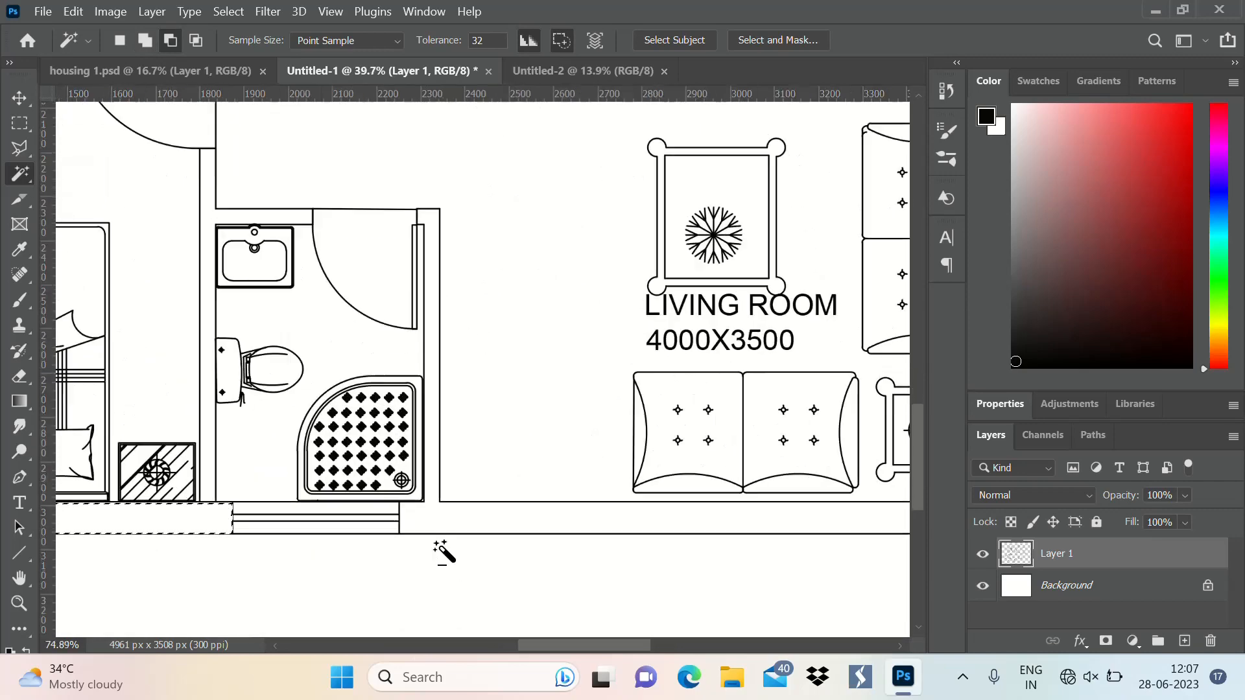
shift+click(431, 516)
scroll(454, 526, down, 2)
scroll(377, 428, up, 3)
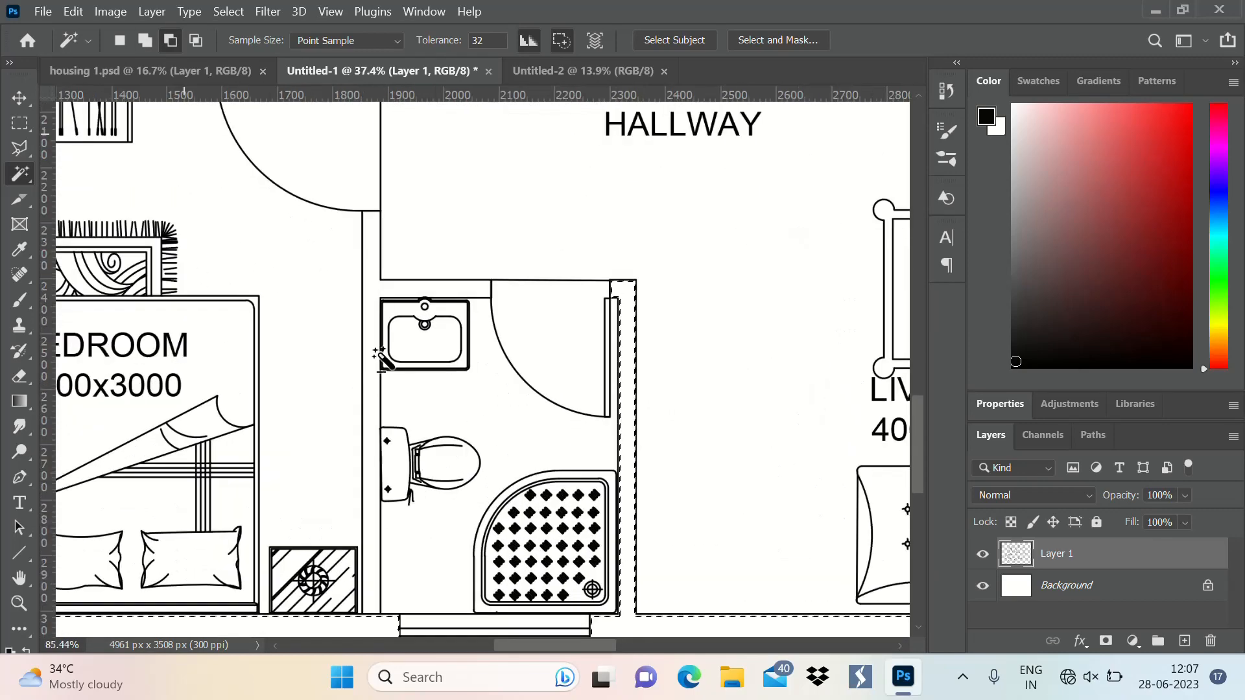
scroll(381, 359, up, 2)
shift+click(395, 391)
Add the partition walls around the store and the upper bathroom to the selection.
scroll(411, 438, down, 5)
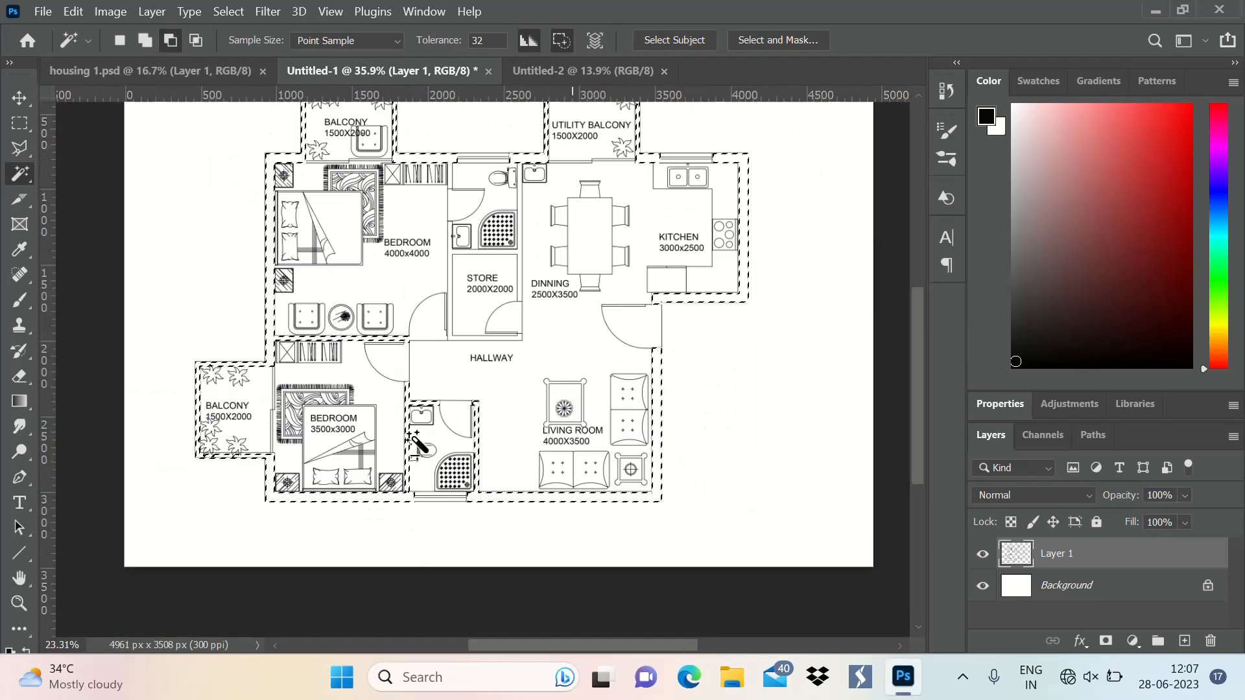
scroll(493, 279, up, 6)
shift+click(428, 301)
scroll(432, 304, down, 2)
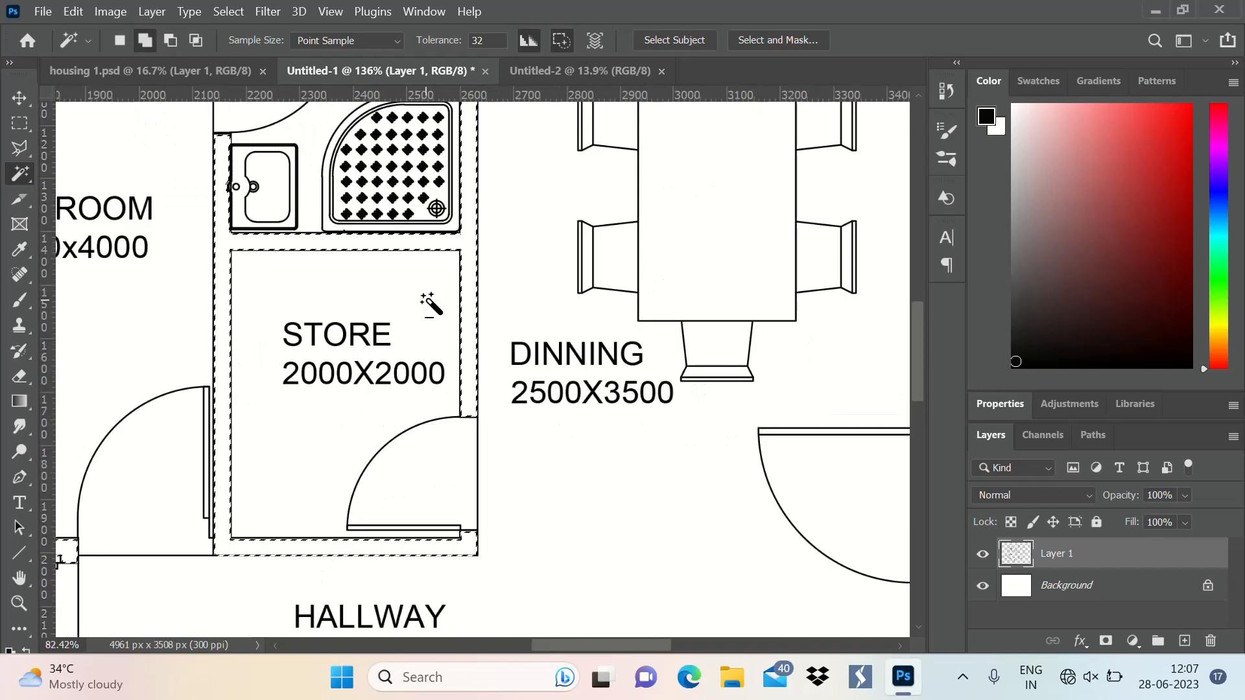
Fill the selected walls with a near-black (070707) Solid Color fill layer.
scroll(545, 270, down, 6)
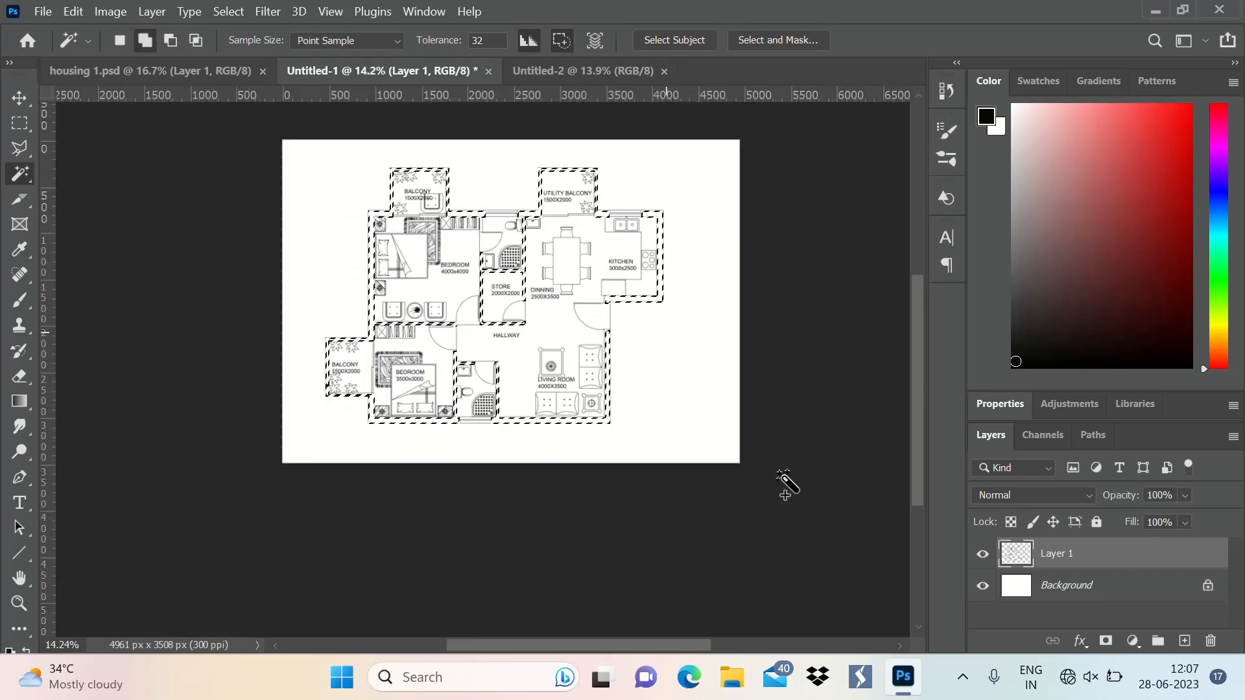
scroll(644, 133, up, 2)
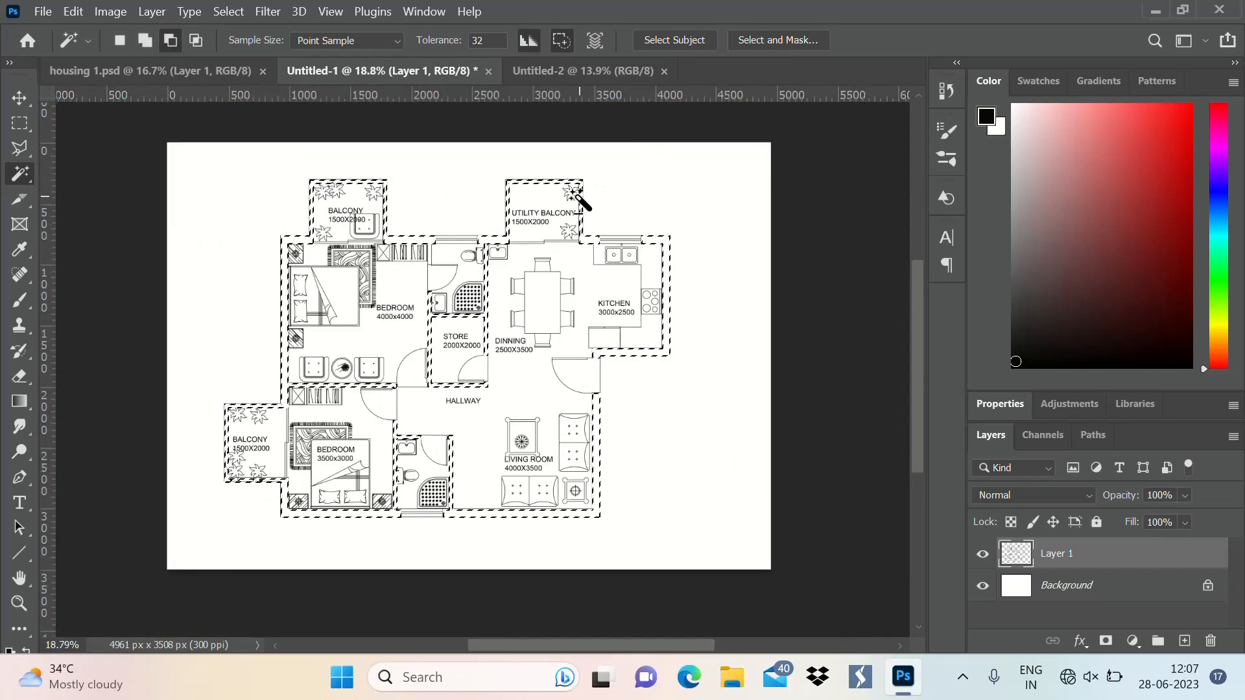
scroll(579, 201, up, 1)
click(1133, 641)
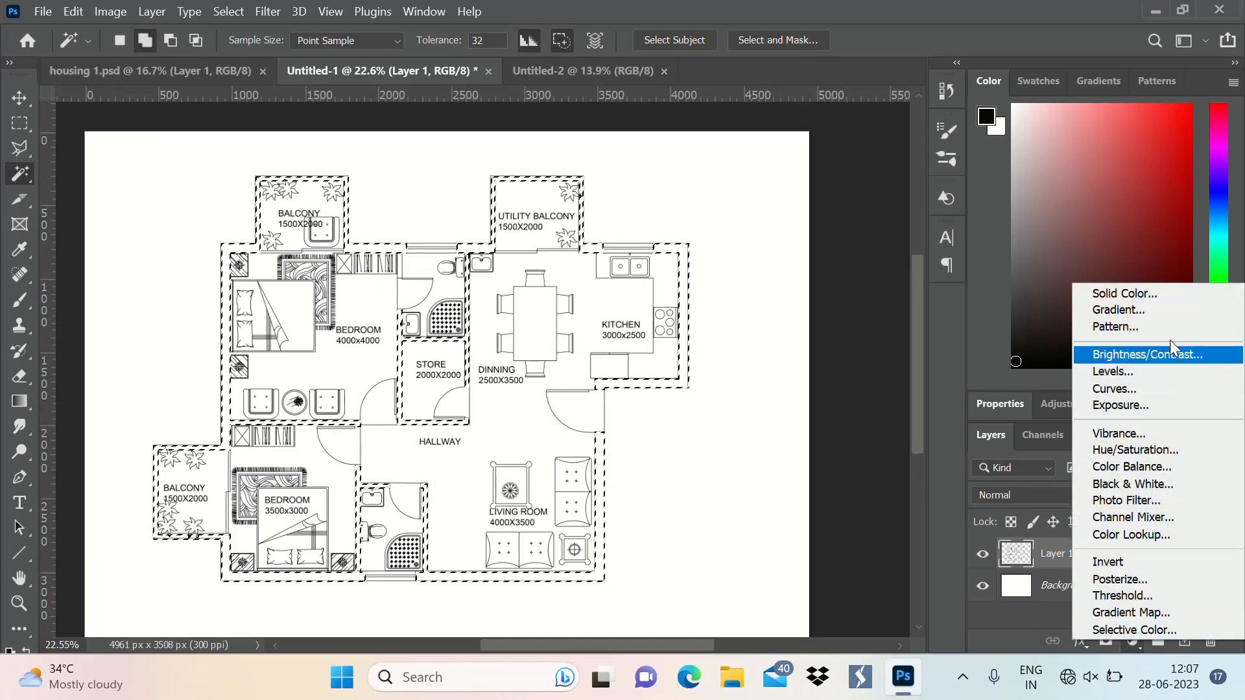
click(1168, 297)
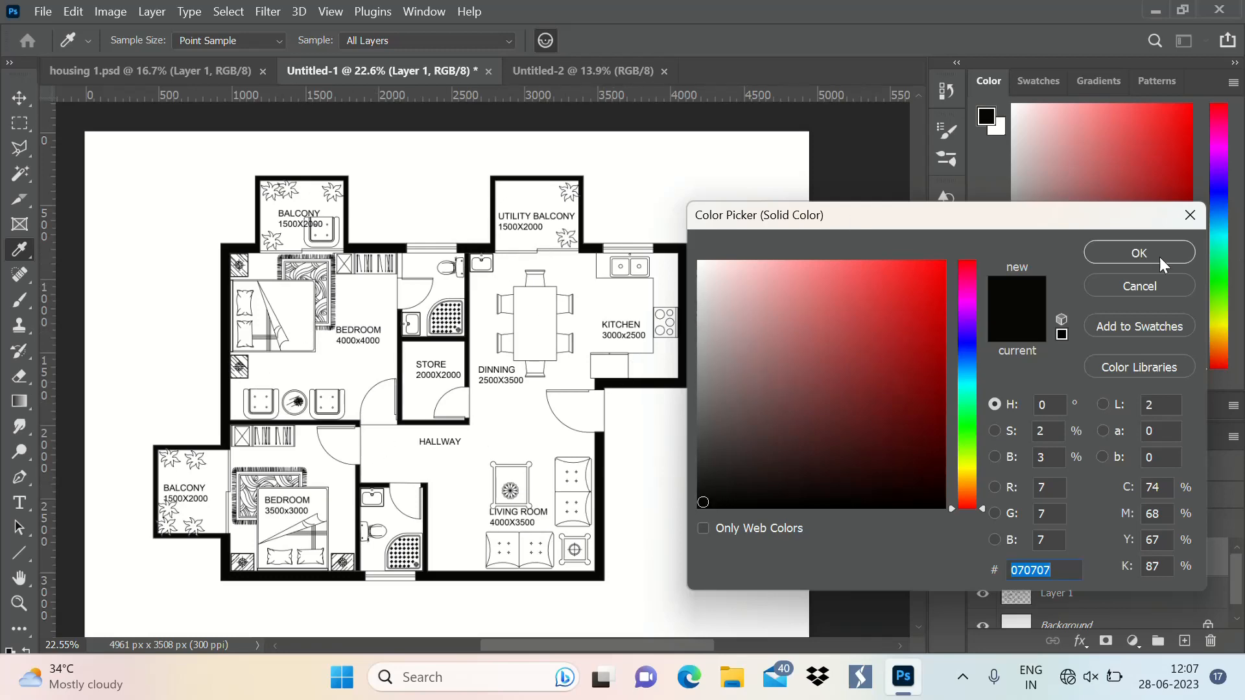
click(1140, 254)
key(w)
Switch to the blank Untitled-2 document and activate the Rectangular Marquee tool.
scroll(751, 312, down, 1)
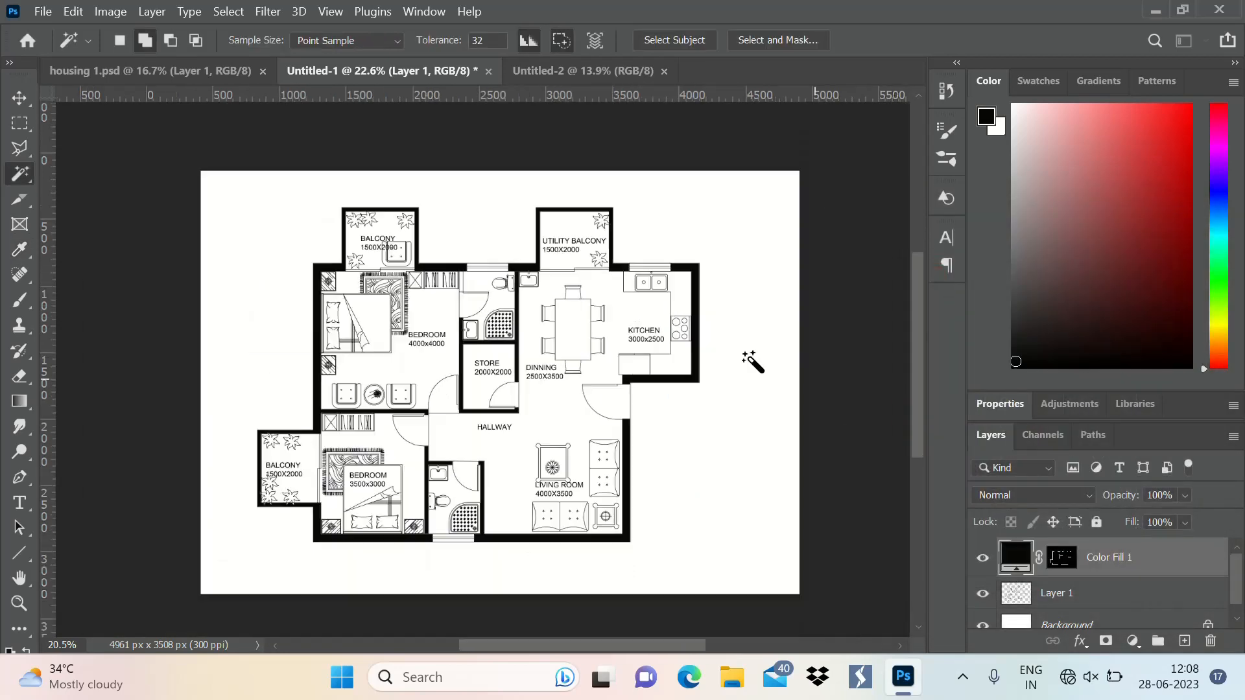
scroll(700, 238, up, 2)
scroll(700, 239, down, 1)
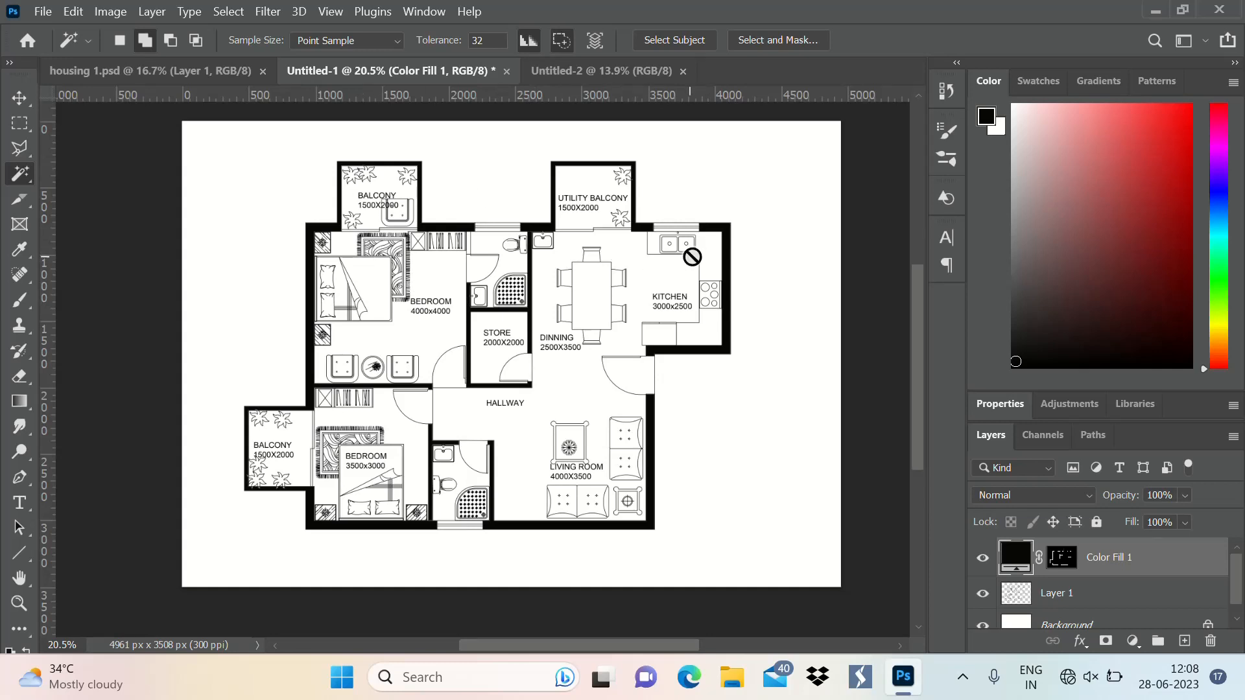
click(601, 75)
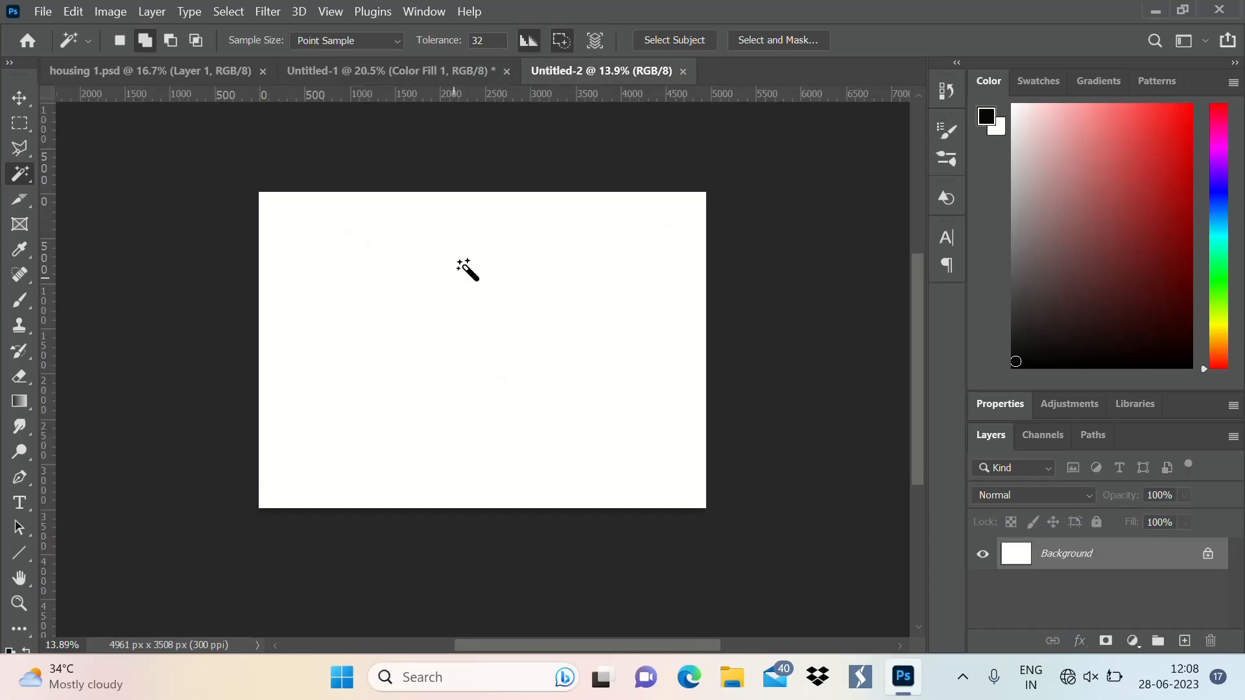
scroll(467, 267, up, 1)
scroll(584, 258, down, 1)
scroll(628, 292, up, 1)
scroll(509, 281, down, 1)
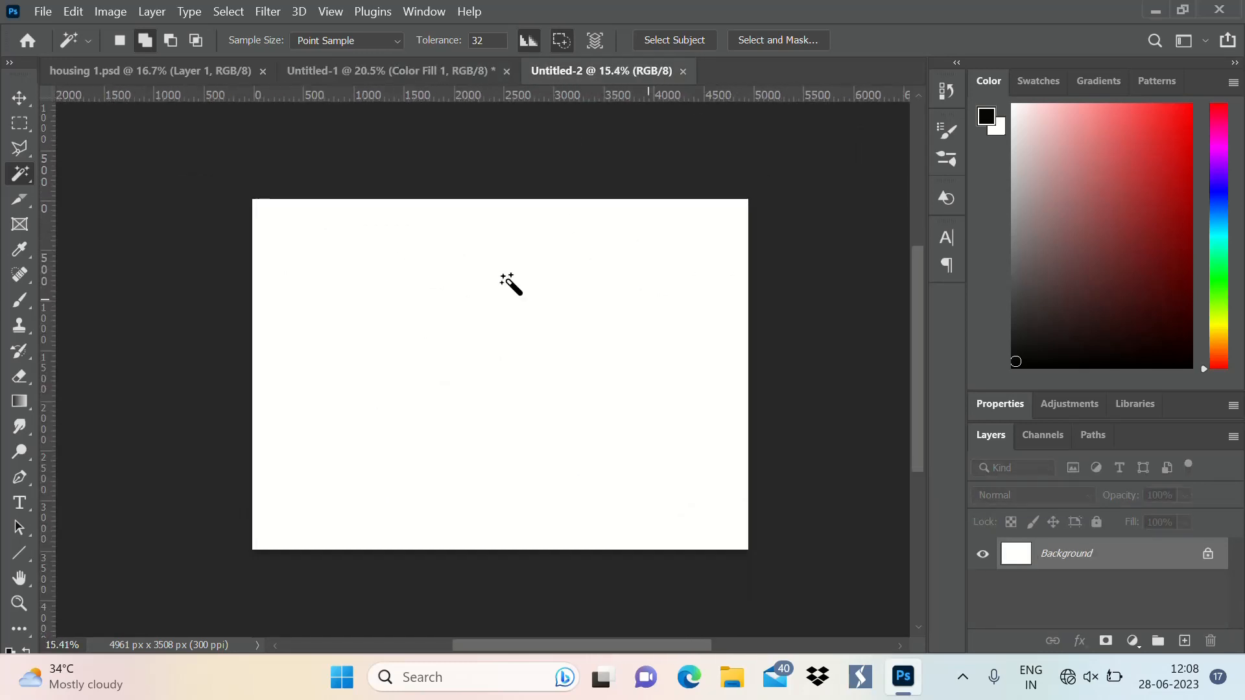
scroll(168, 285, up, 1)
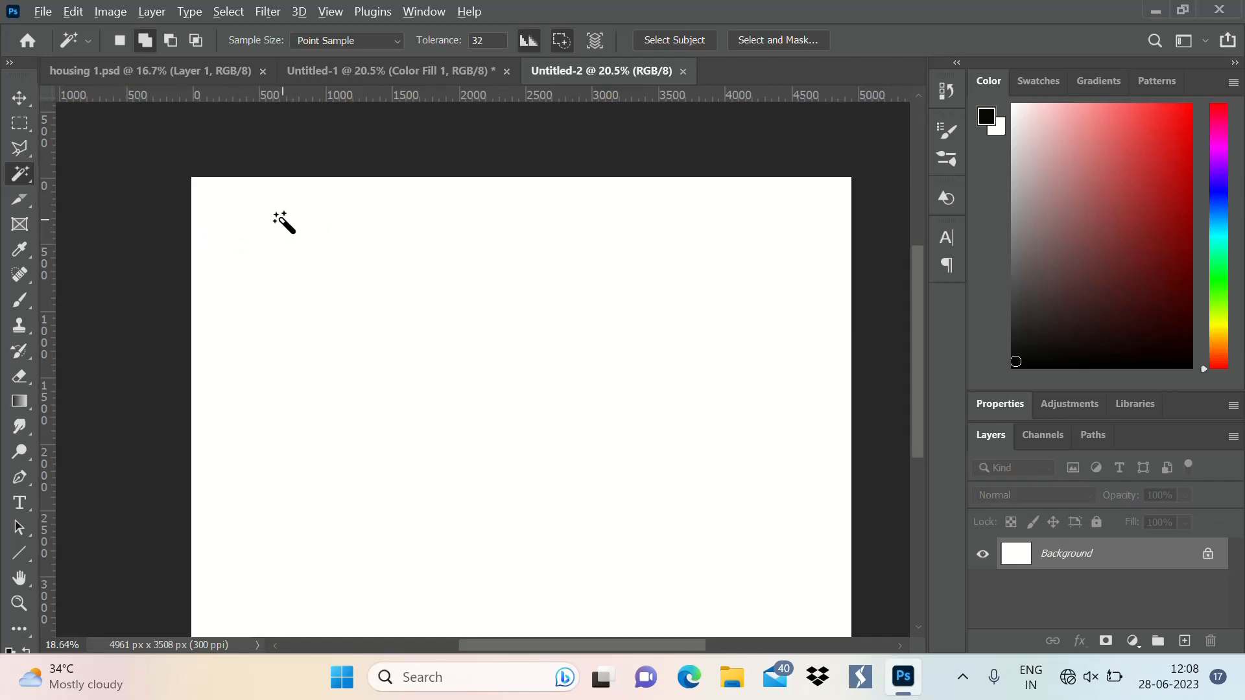
scroll(451, 387, down, 2)
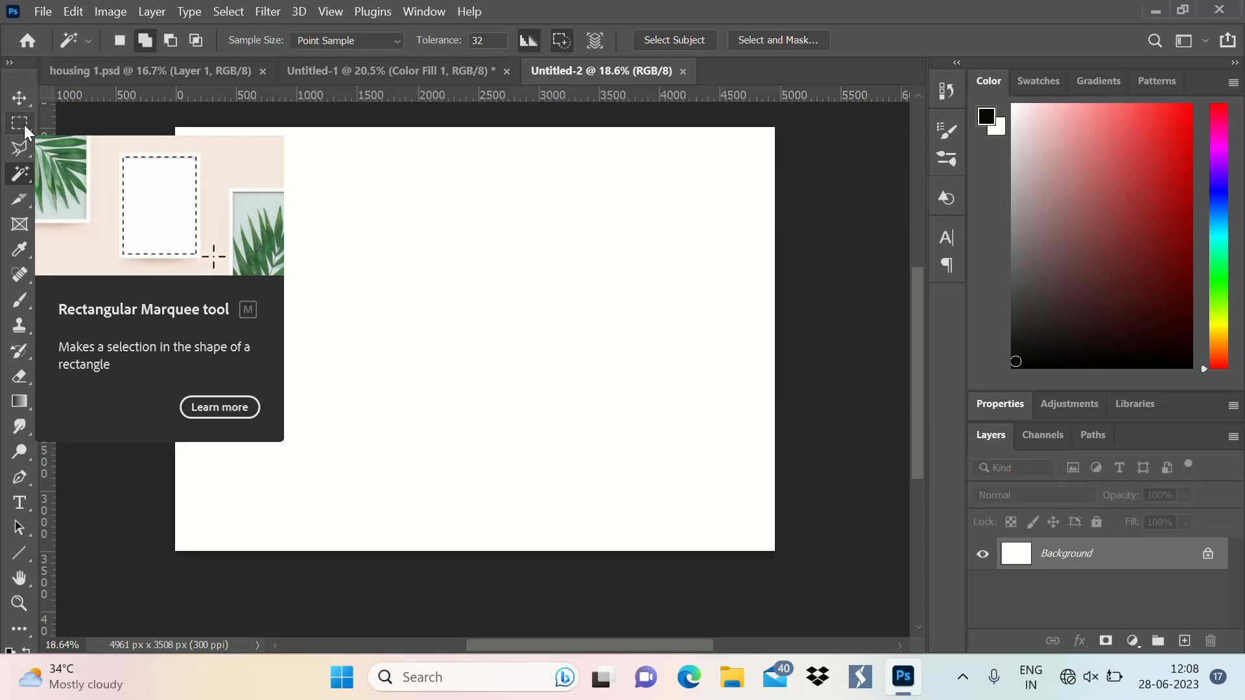
click(24, 125)
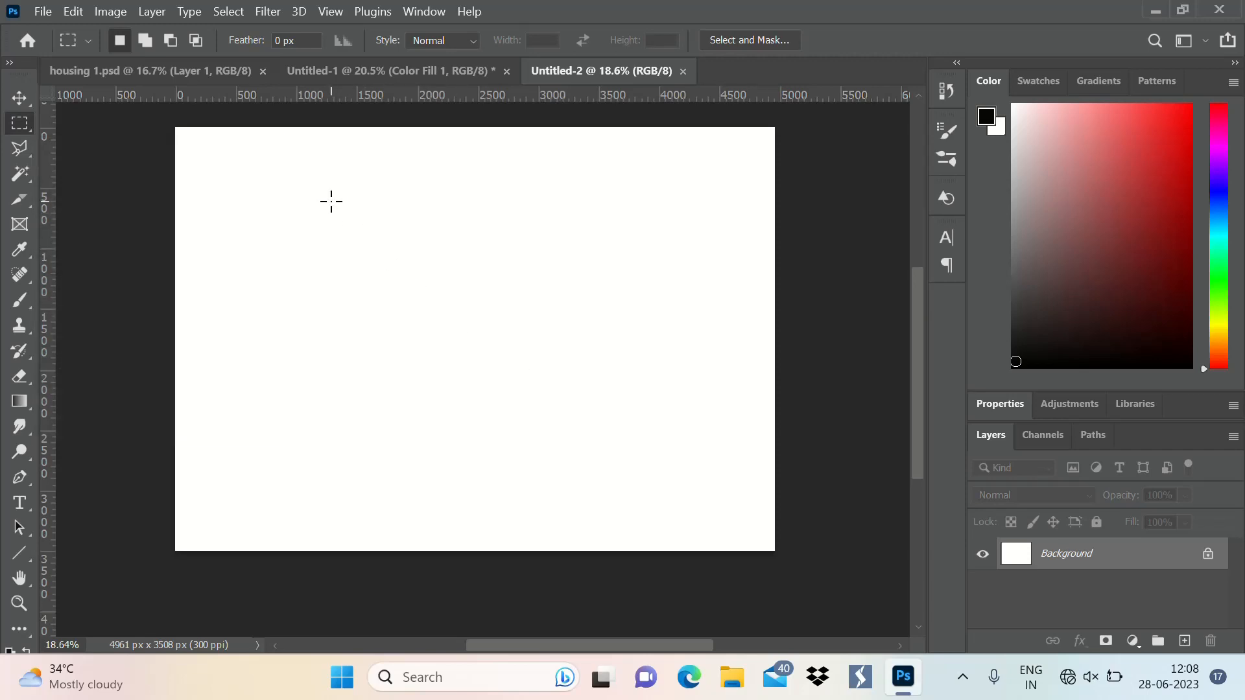
Draw a large, nearly square marquee selection near the middle of the canvas and fill it with a muted red Solid Color layer.
drag(331, 201, 593, 438)
click(1133, 641)
click(1148, 304)
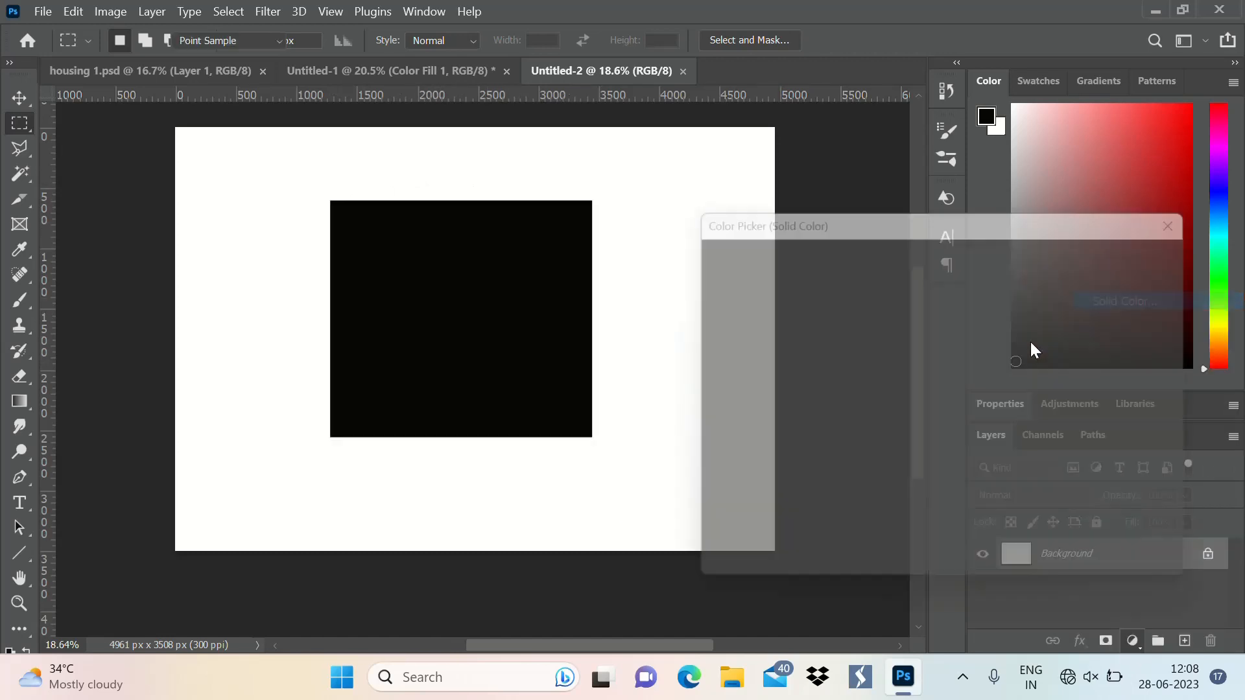
click(894, 308)
click(761, 309)
click(896, 407)
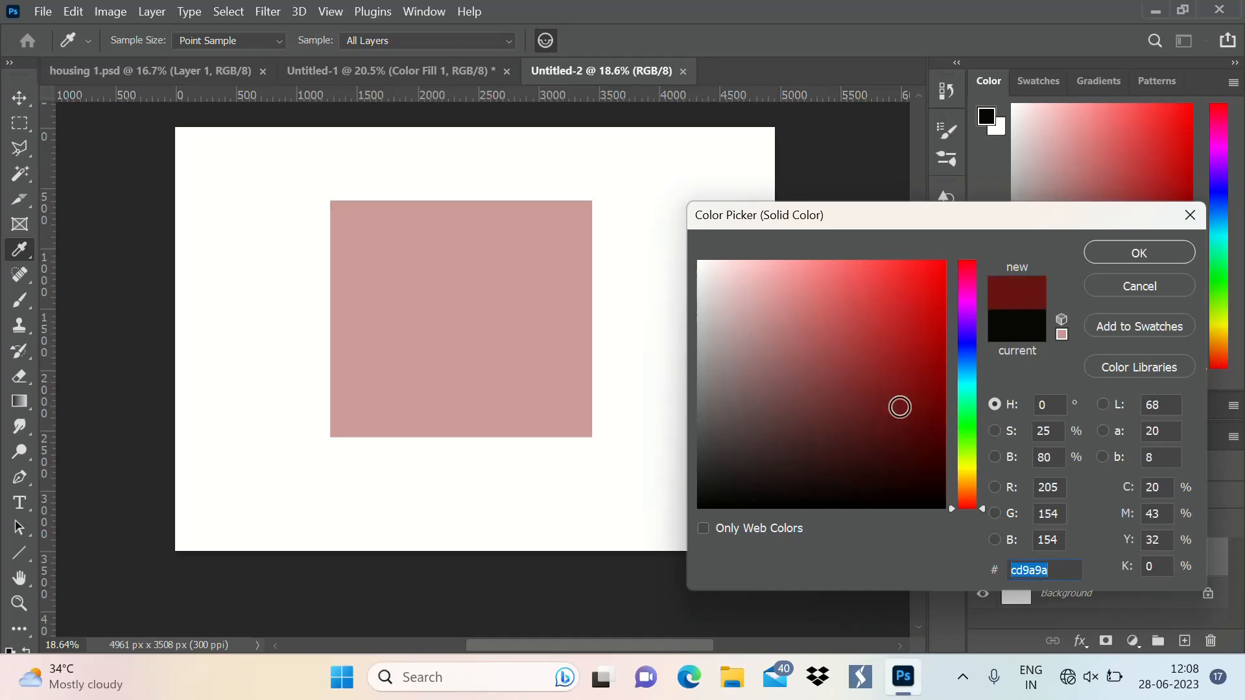
click(800, 350)
click(1140, 254)
key(m)
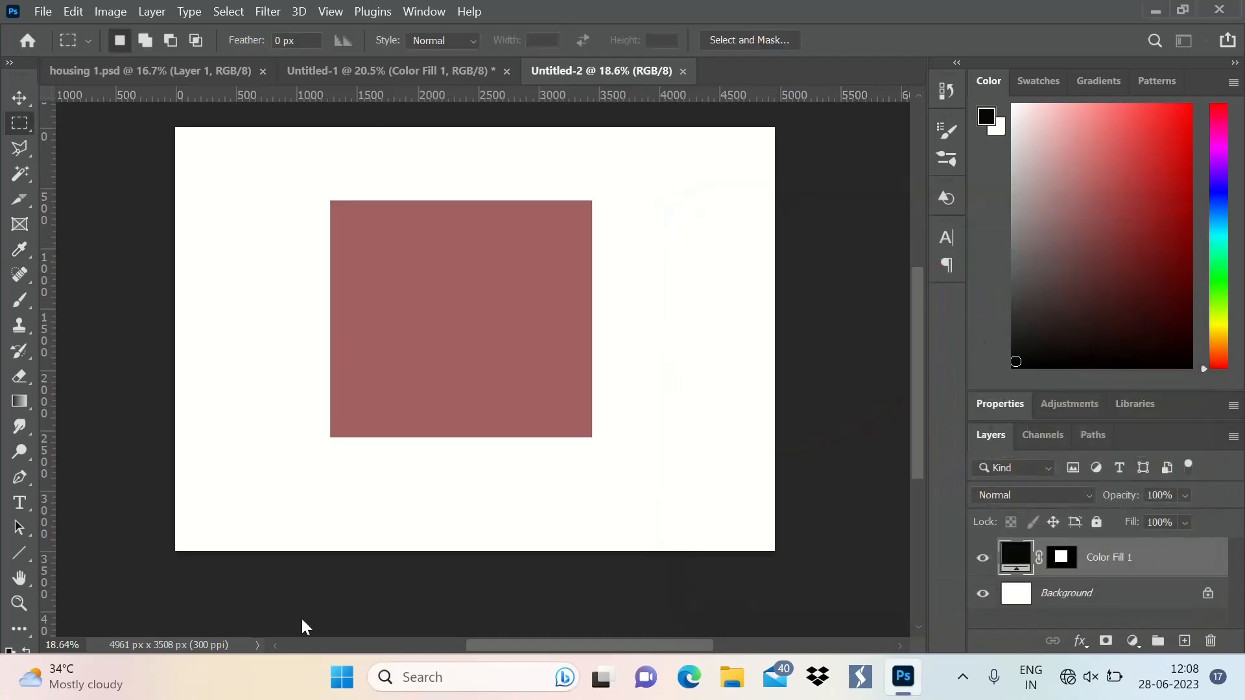
alt+scroll(478, 363, down, 2)
alt+scroll(472, 321, up, 2)
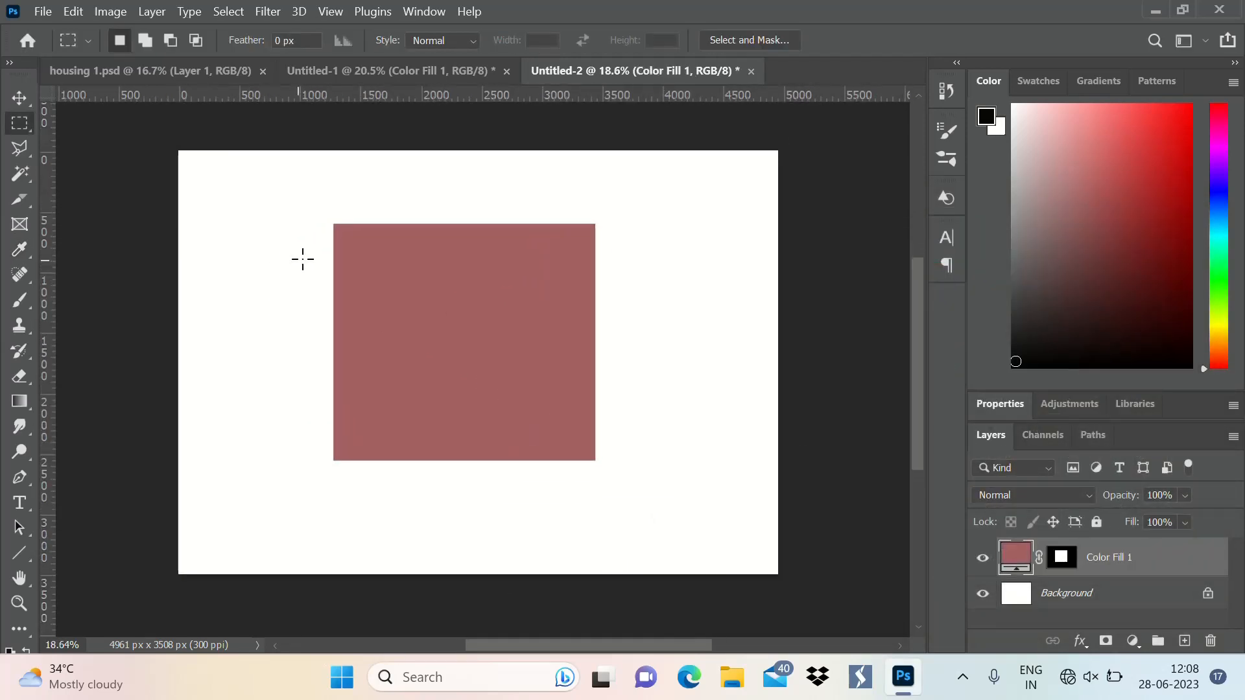
alt+scroll(300, 255, down, 1)
alt+scroll(361, 283, up, 2)
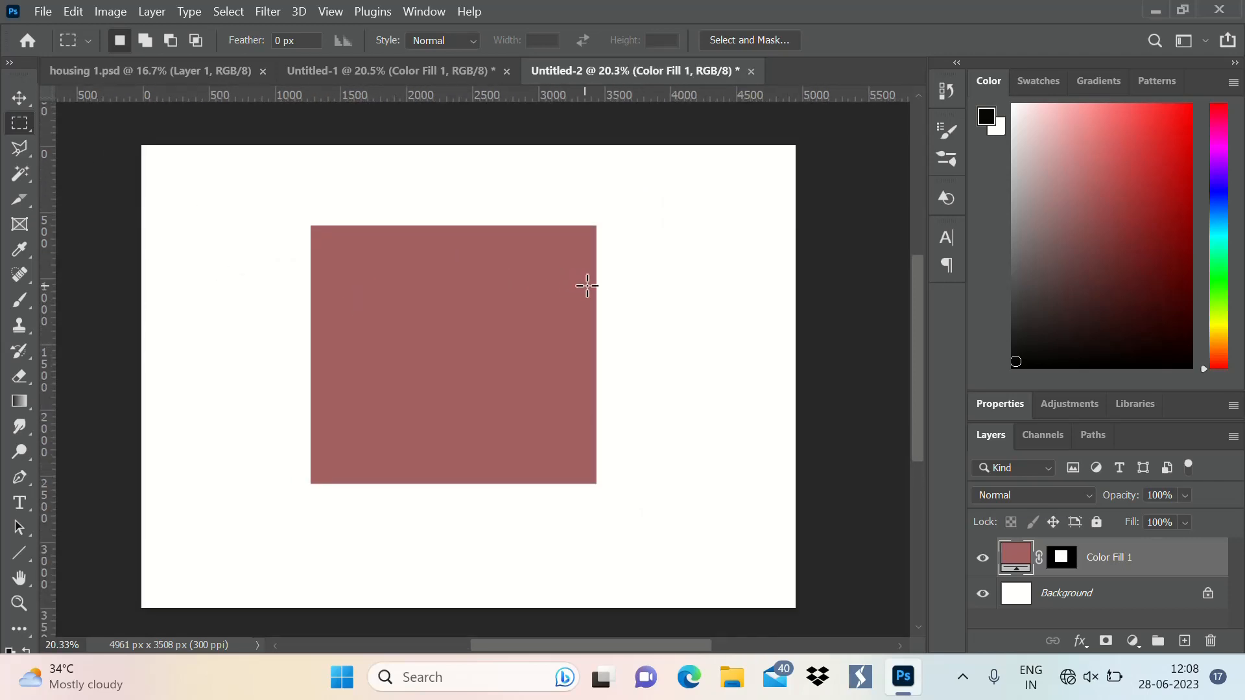
alt+scroll(587, 285, down, 1)
alt+scroll(484, 301, up, 2)
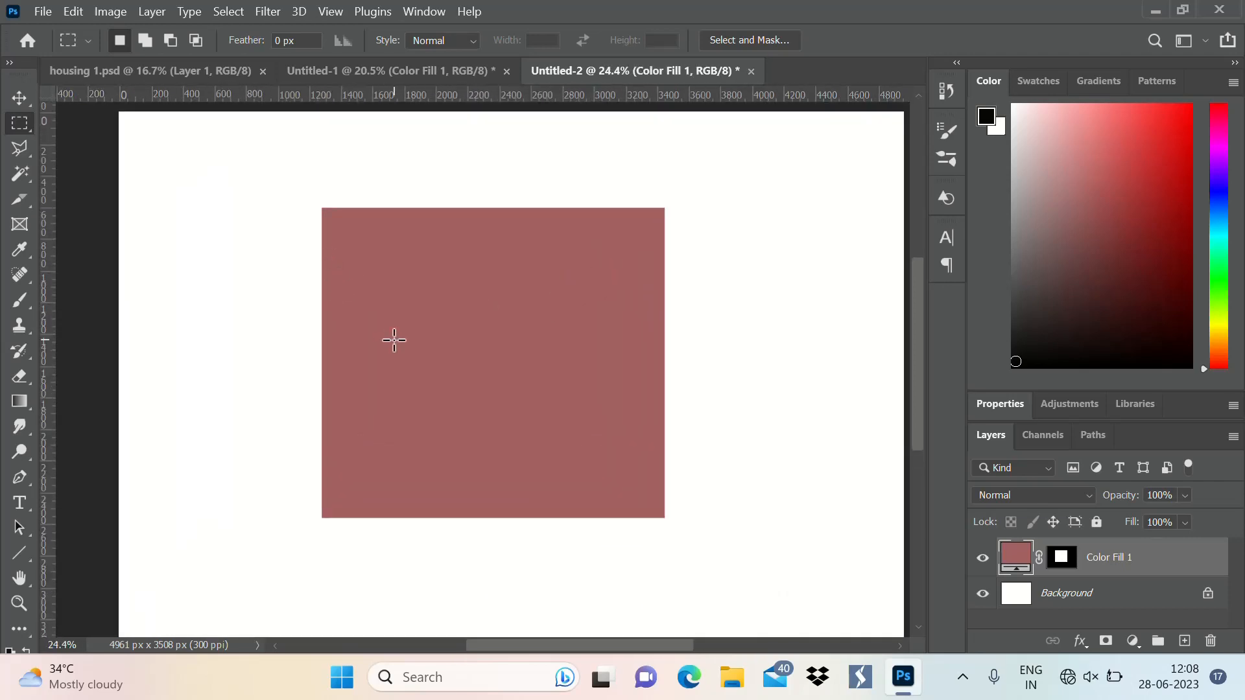
scroll(225, 362, down, 1)
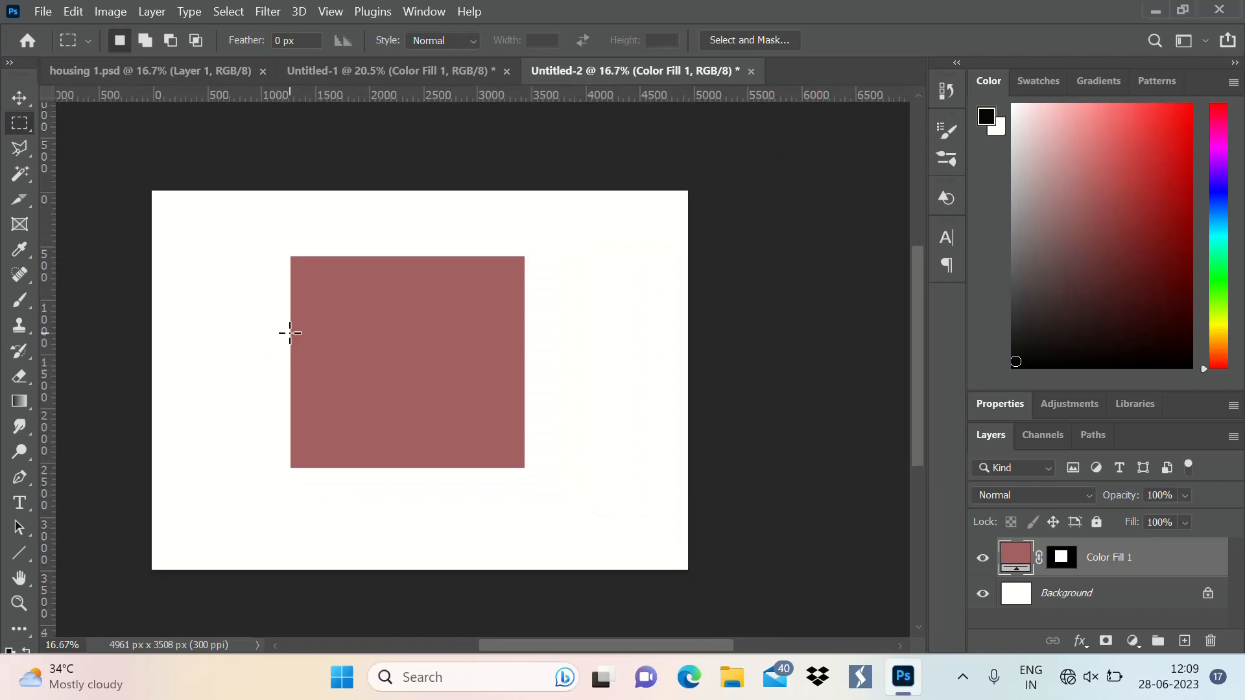
Undo the Solid Color fill and clear the rectangular selection.
key(ctrl+z)
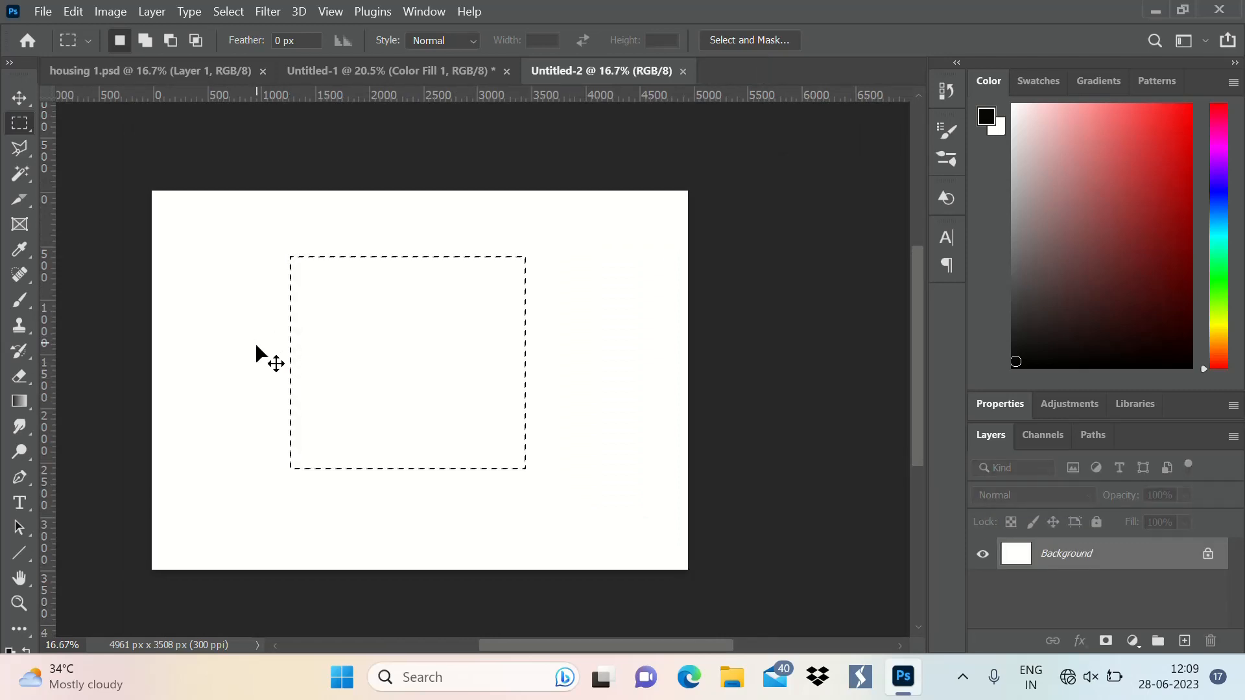
click(255, 343)
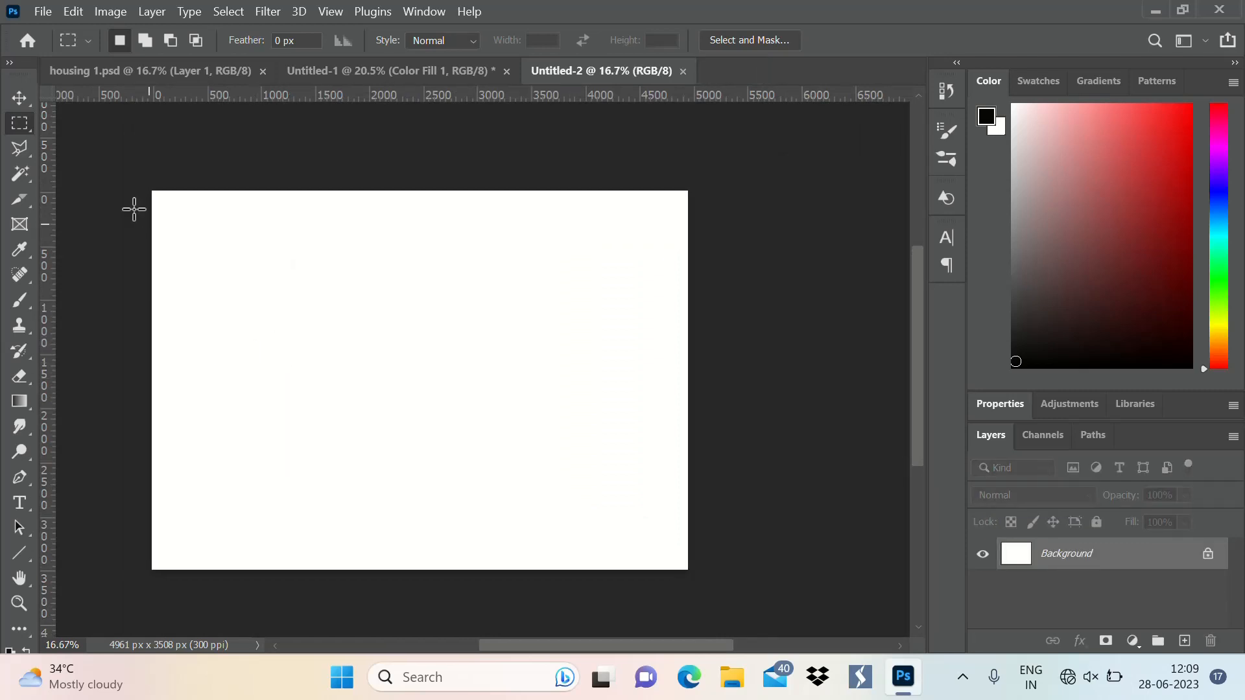
Draw a tall elliptical selection near the middle of the blank canvas with the Elliptical Marquee tool.
right_click(22, 124)
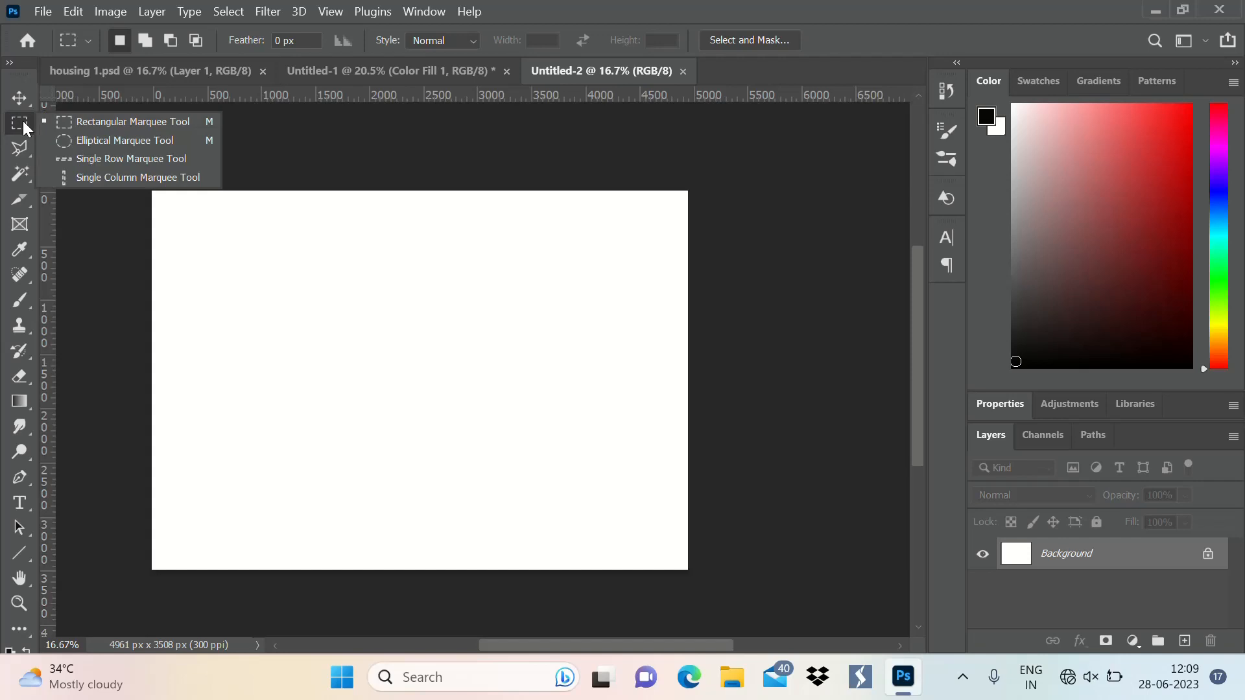
click(109, 143)
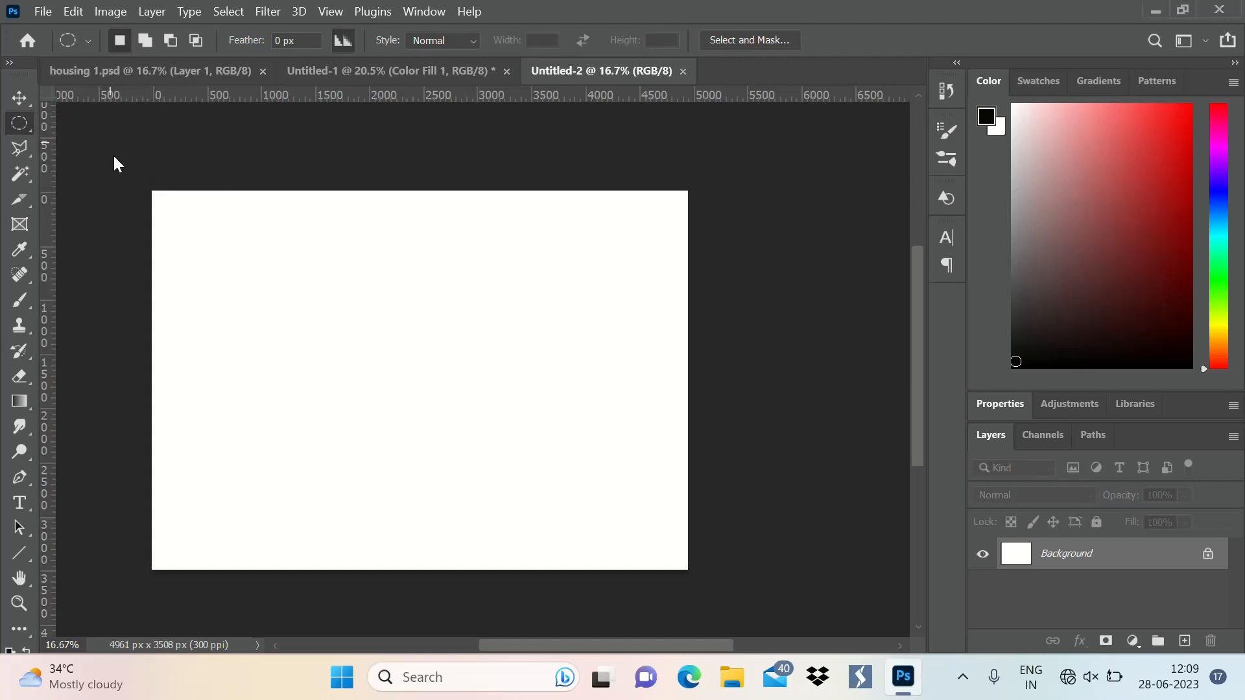
scroll(445, 311, up, 2)
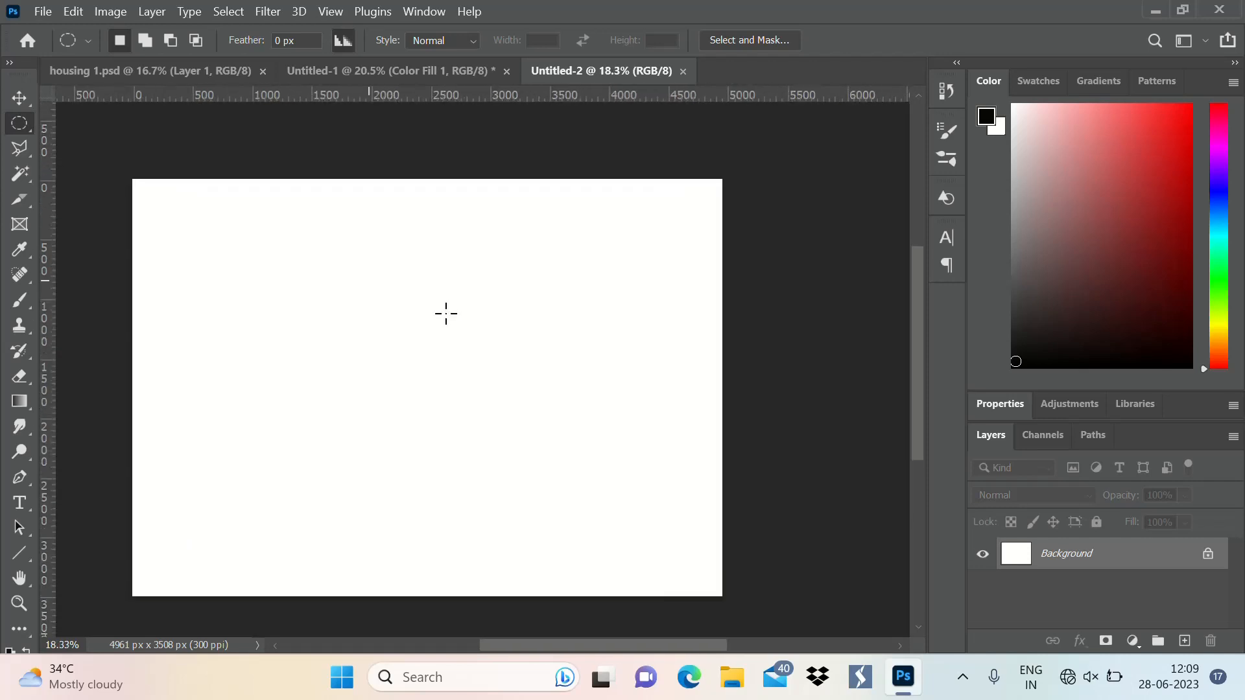
scroll(581, 314, down, 2)
scroll(395, 336, up, 2)
scroll(337, 217, down, 2)
scroll(457, 290, up, 2)
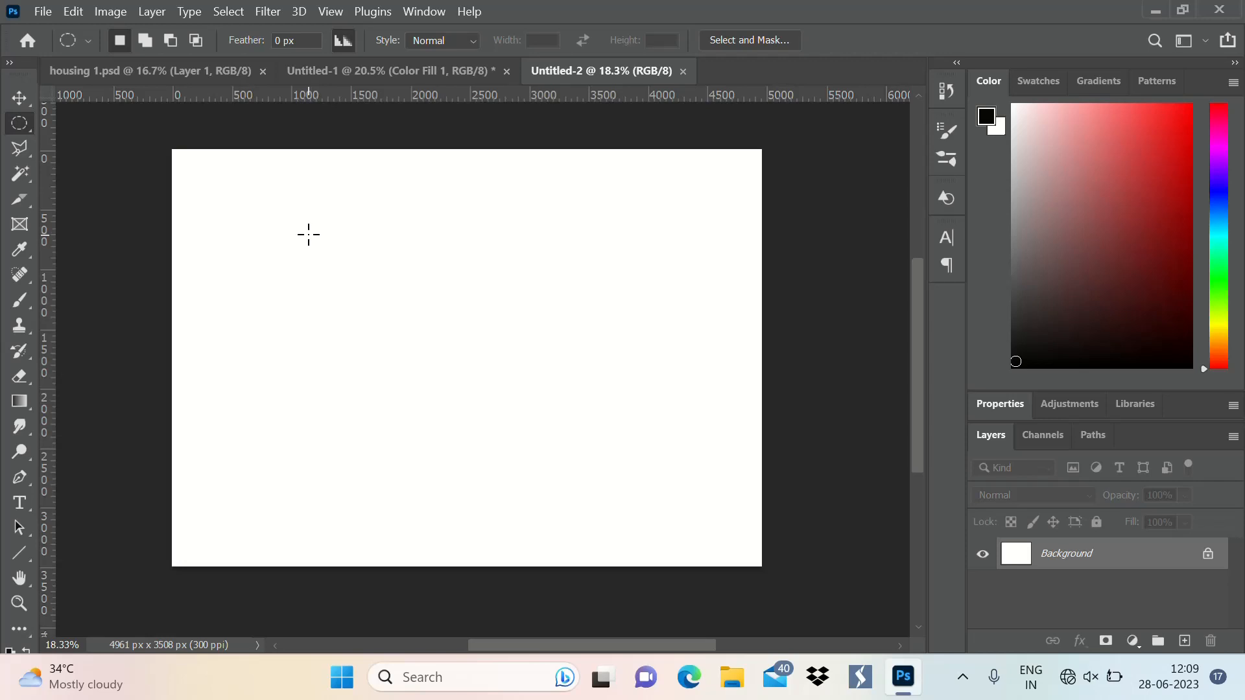
drag(309, 235, 534, 517)
Fill the elliptical selection with a muted red Solid Color fill layer.
click(1132, 642)
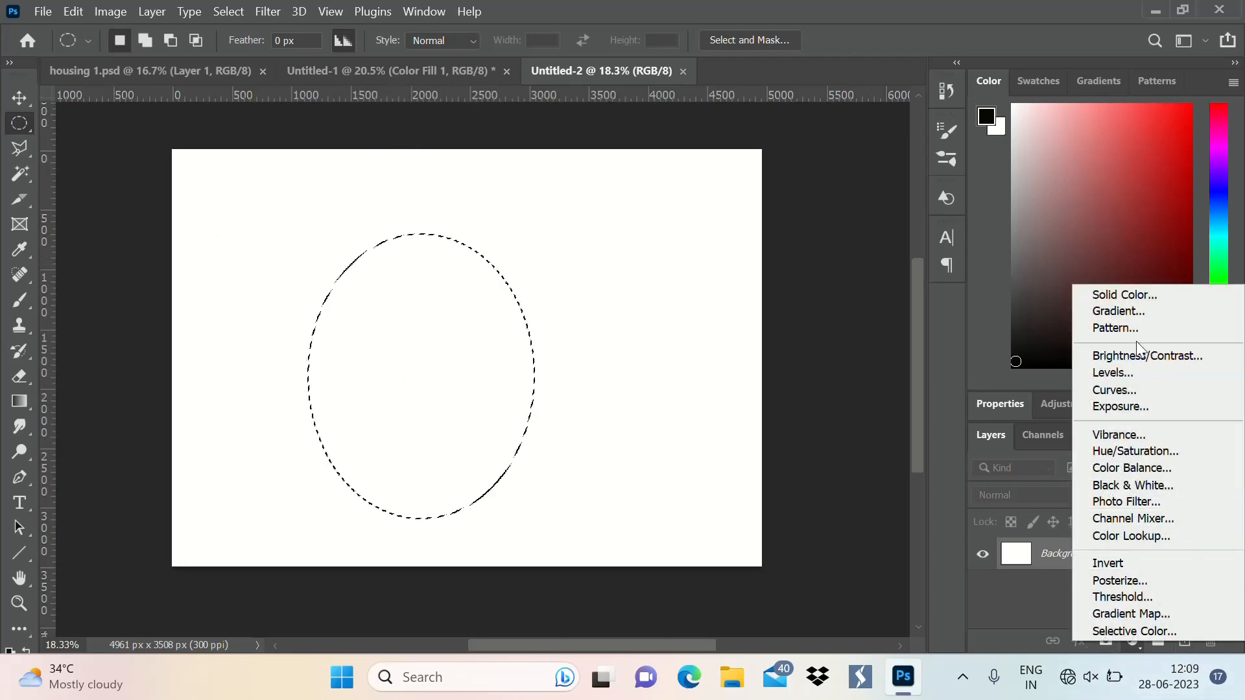
click(1171, 287)
click(921, 312)
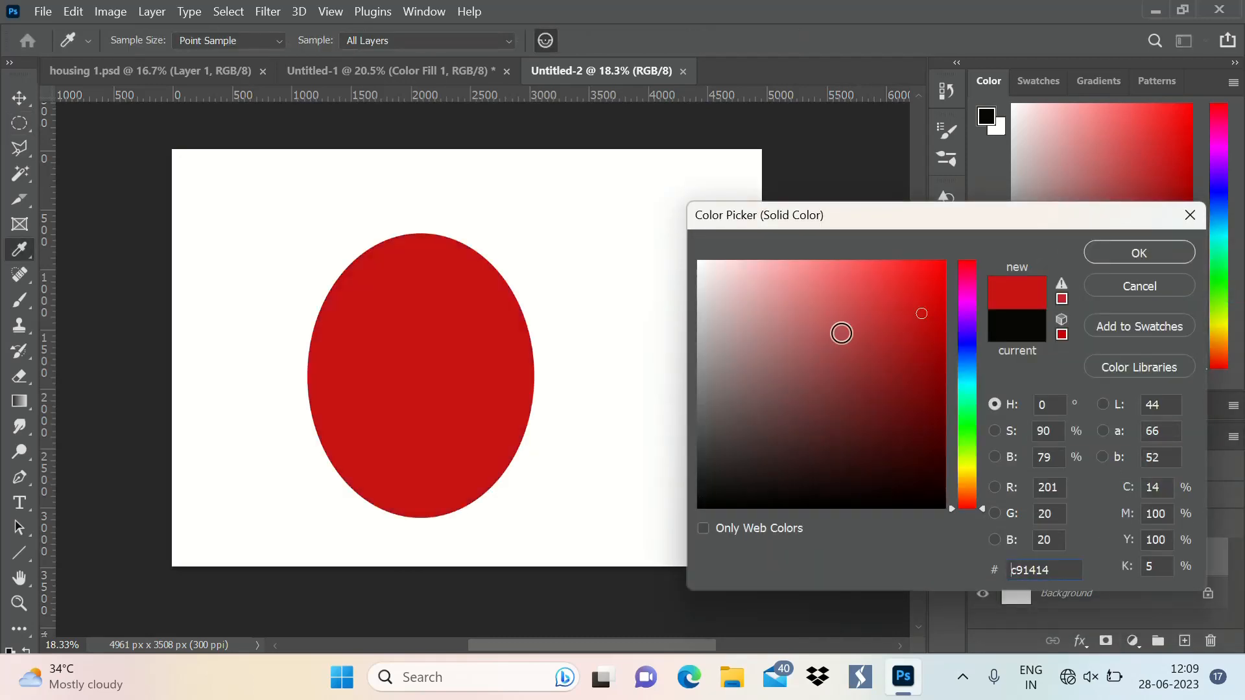
click(839, 332)
click(792, 328)
key(Return)
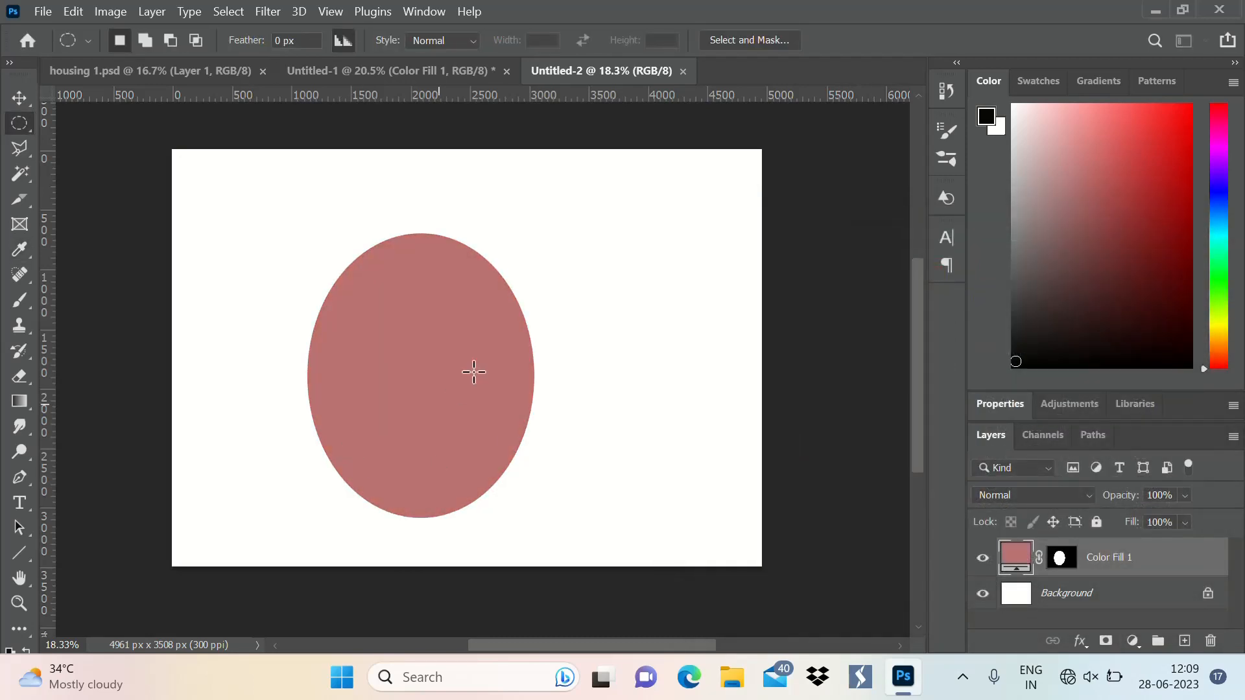
Draw a smaller, perfectly circular marquee selection to the upper right of the red ellipse.
scroll(631, 314, down, 2)
scroll(425, 308, up, 3)
scroll(557, 298, down, 3)
scroll(557, 298, up, 2)
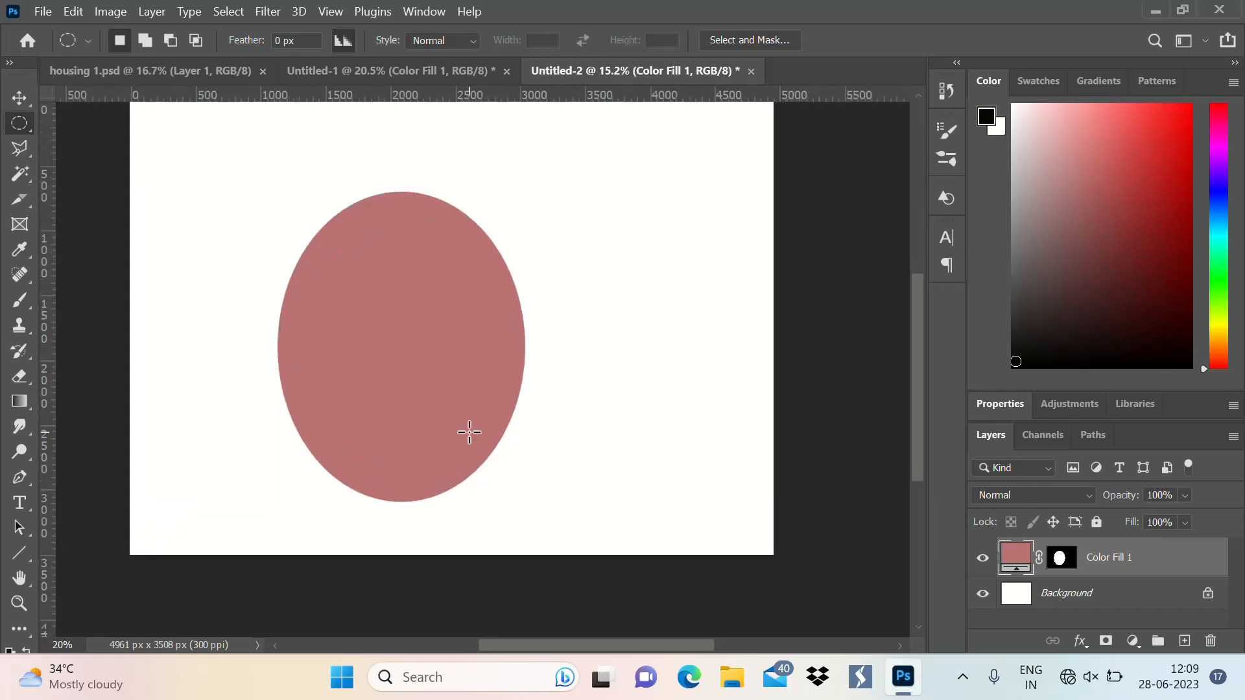
scroll(467, 431, down, 1)
scroll(450, 369, up, 2)
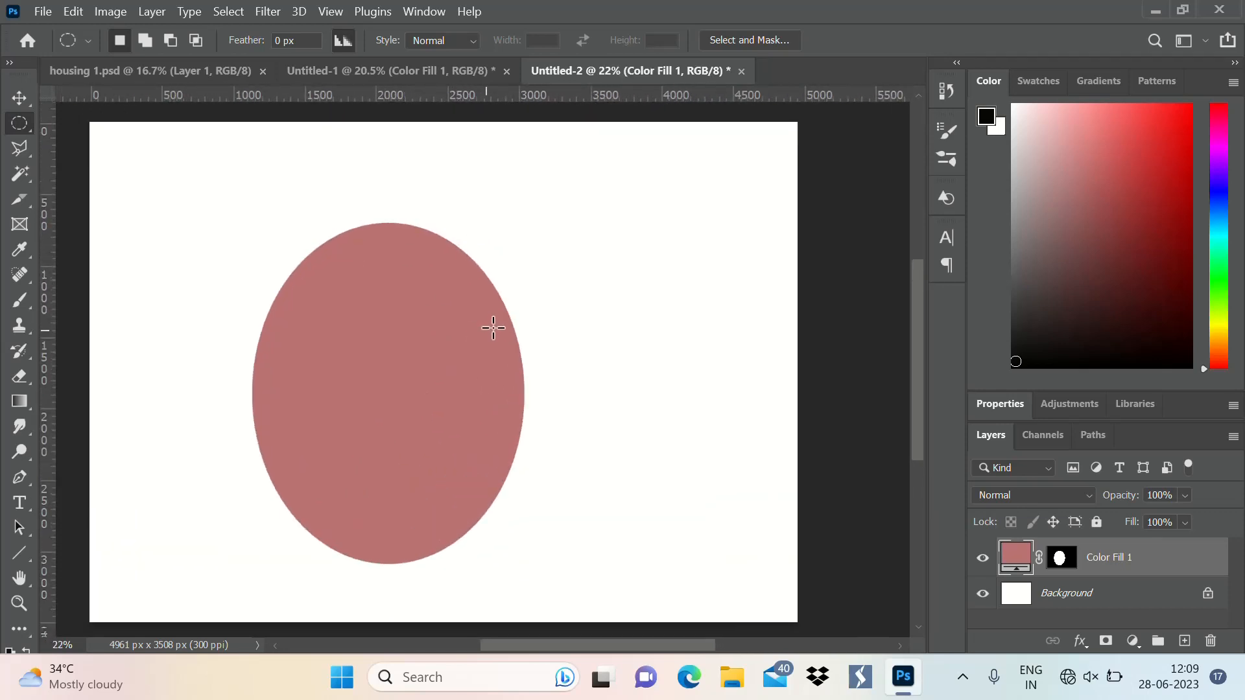
scroll(610, 347, down, 1)
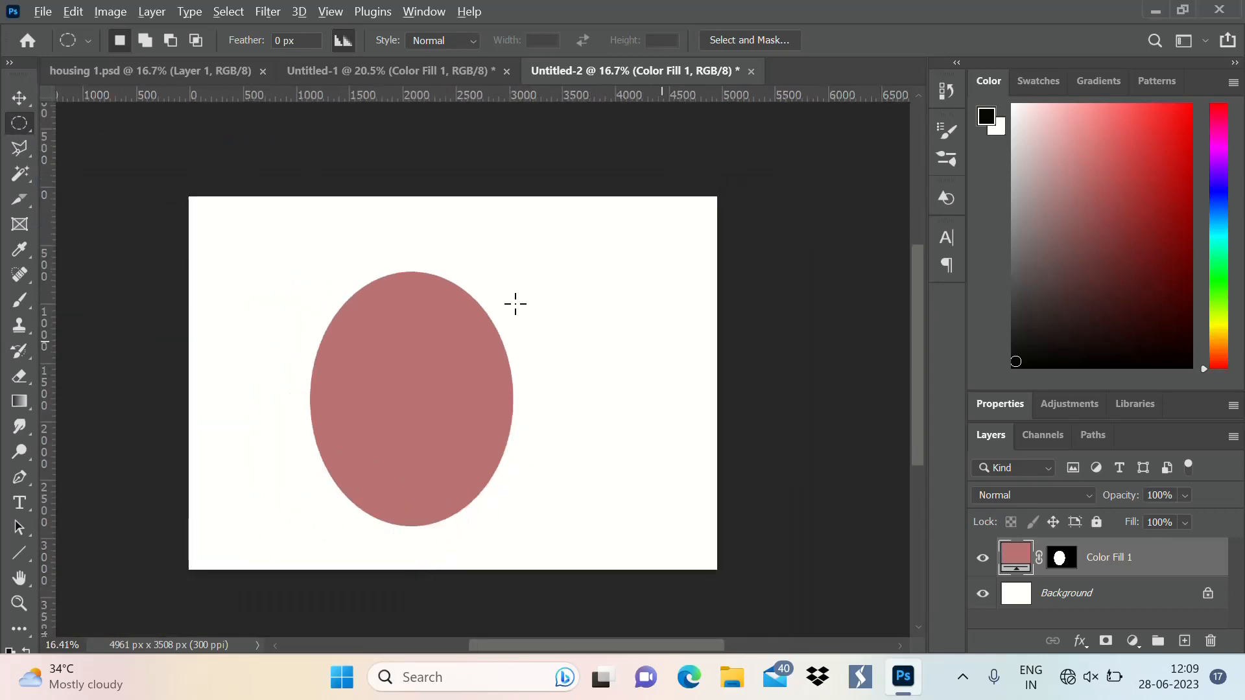
scroll(516, 285, up, 2)
drag(552, 225, 757, 439)
scroll(694, 305, down, 2)
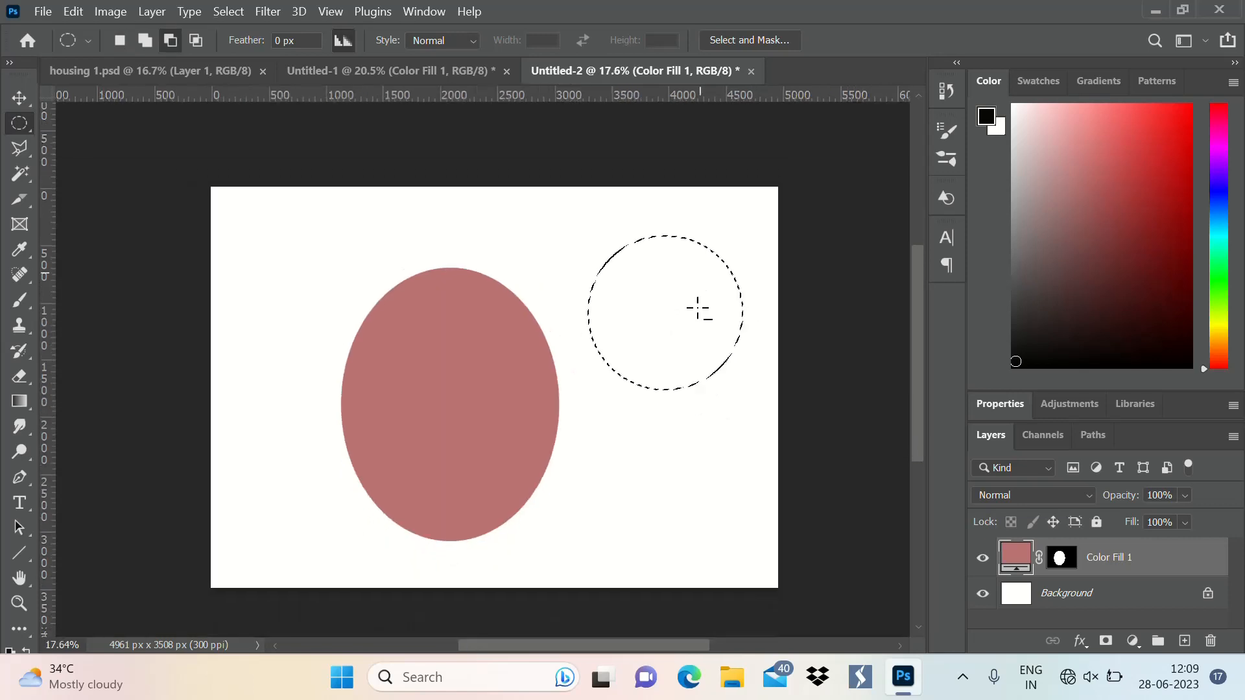
scroll(608, 146, up, 3)
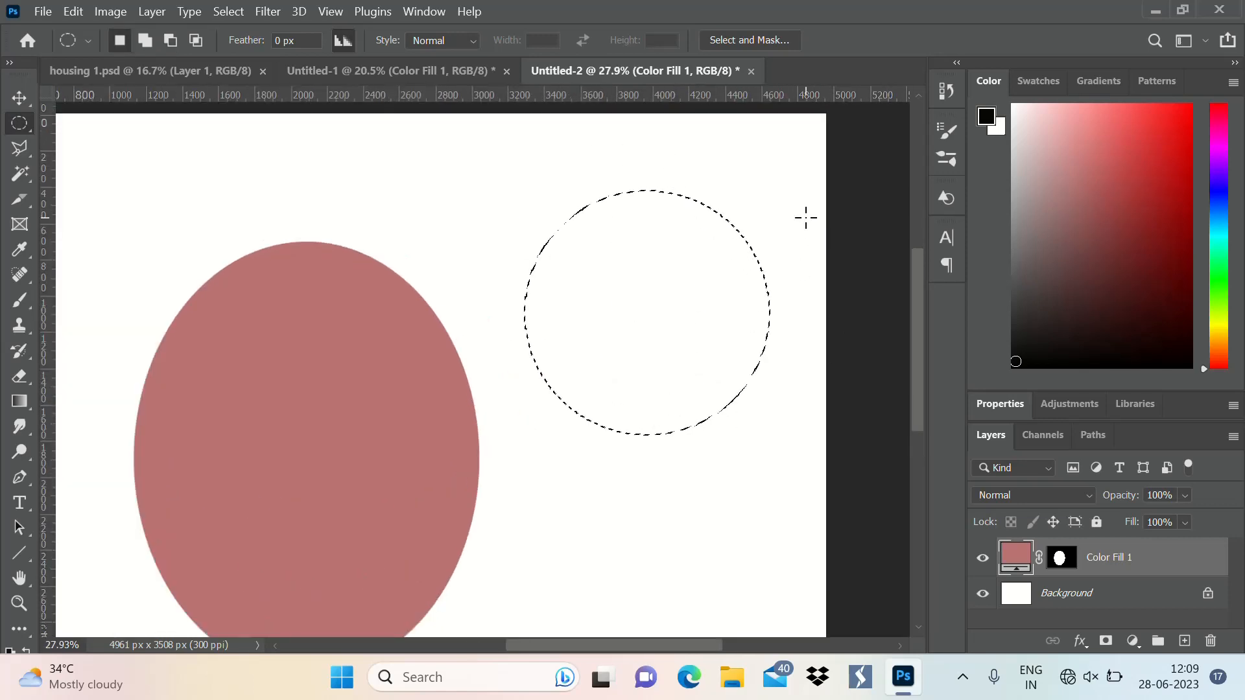
Fill the circular selection with a pale pink Solid Color fill layer.
click(1136, 643)
click(1136, 301)
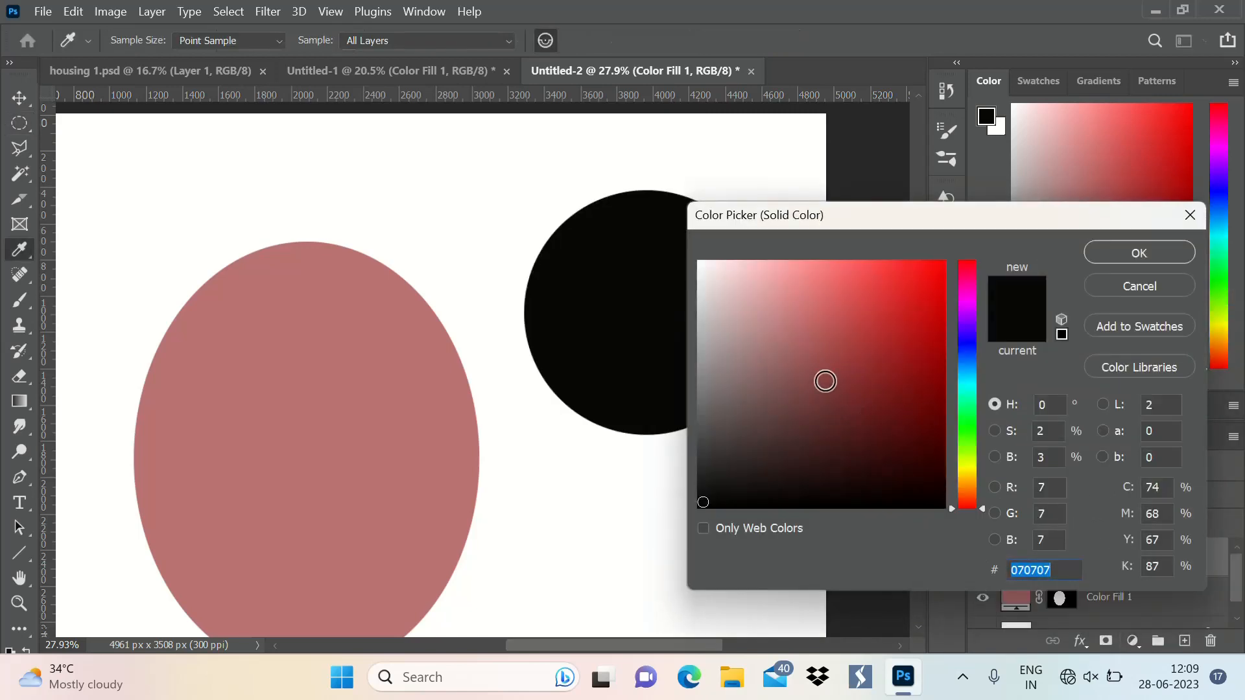
drag(826, 381, 736, 298)
click(1164, 252)
key(m)
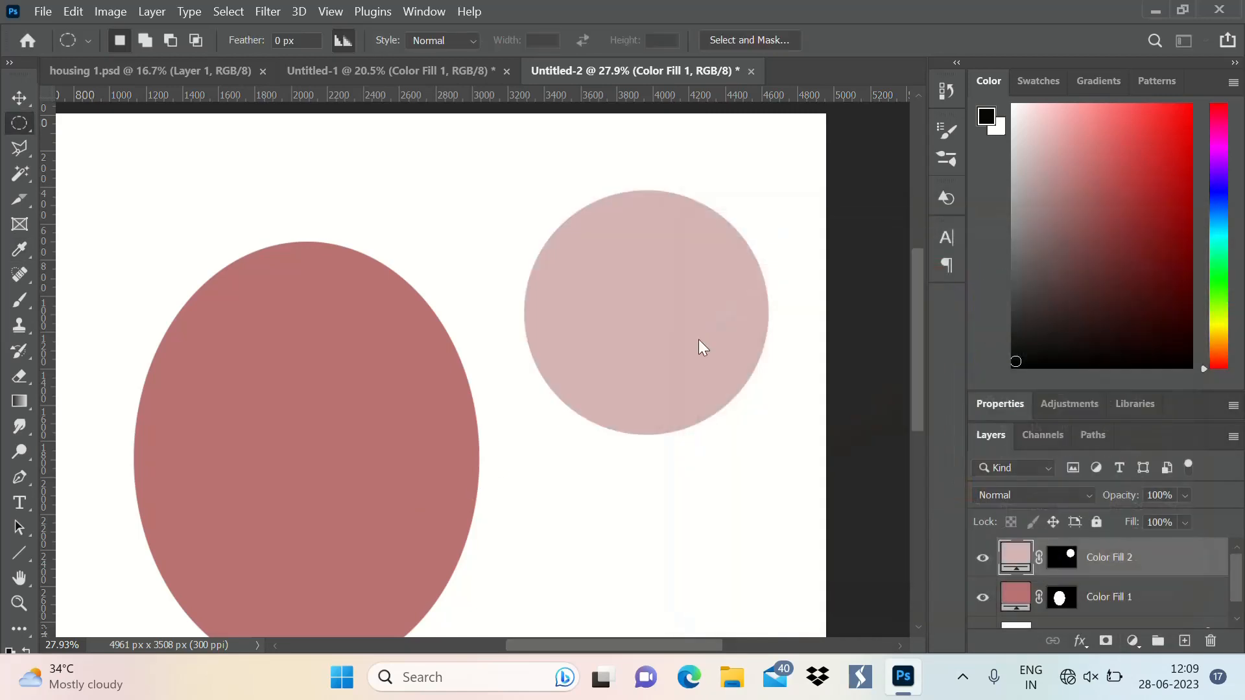
Place a one-pixel vertical selection near the pink circle's left edge with the Single Column Marquee tool.
scroll(730, 348, down, 3)
right_click(20, 128)
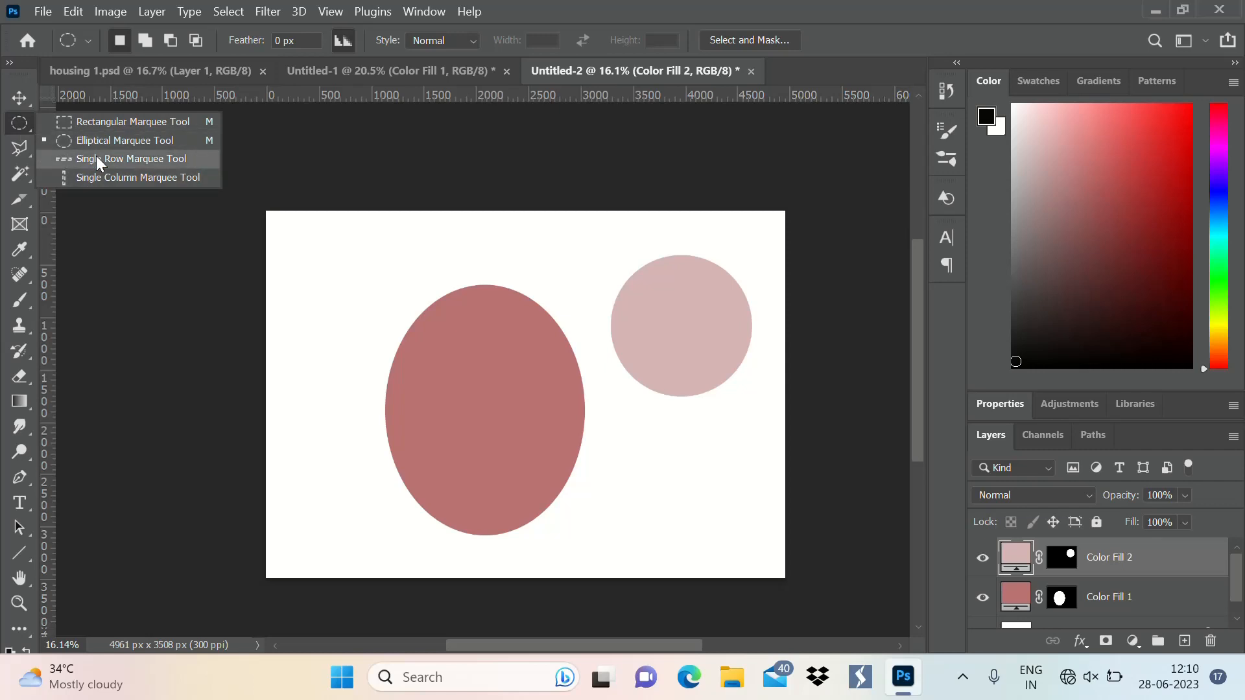
click(145, 177)
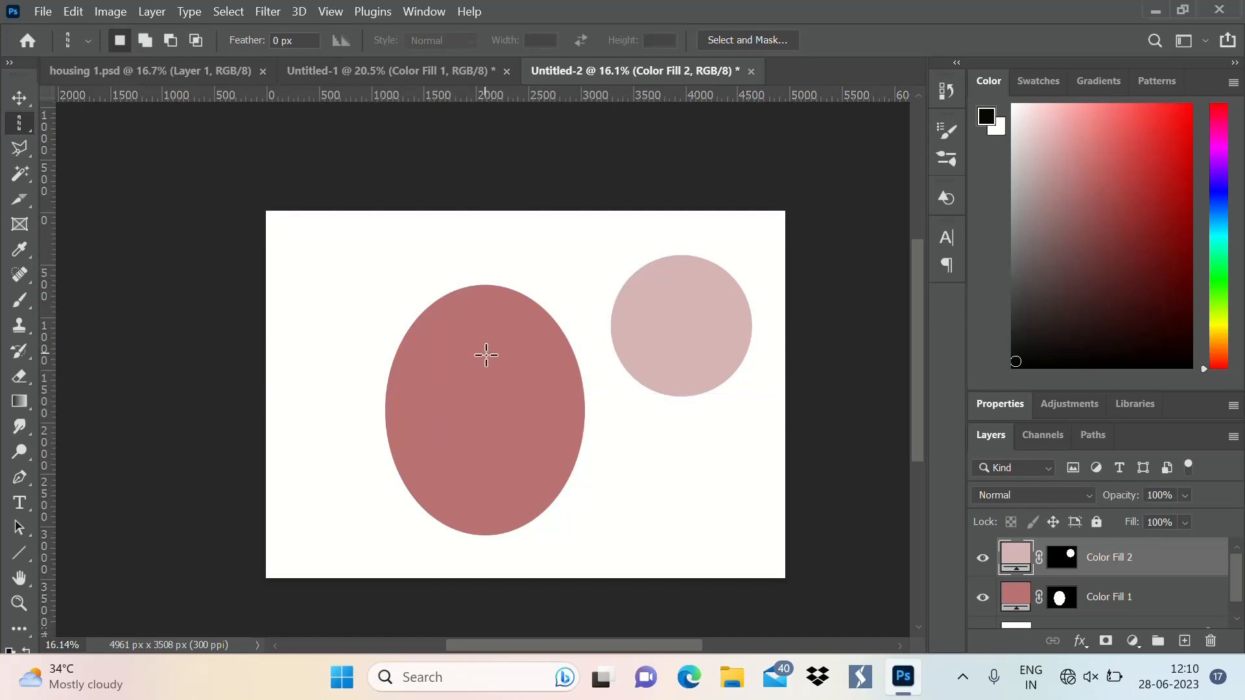
drag(446, 357, 614, 476)
Fill the single-column selection with a near-black (070606) Solid Color fill layer.
click(1133, 641)
click(1109, 291)
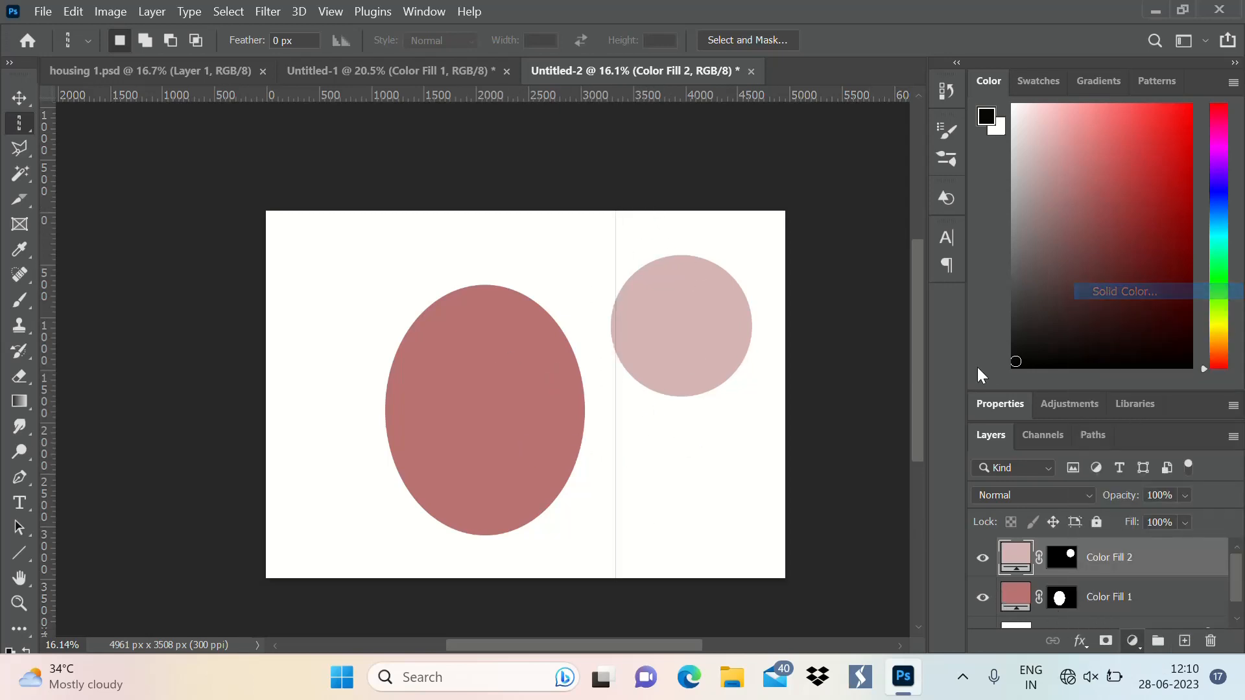
text(b53838)
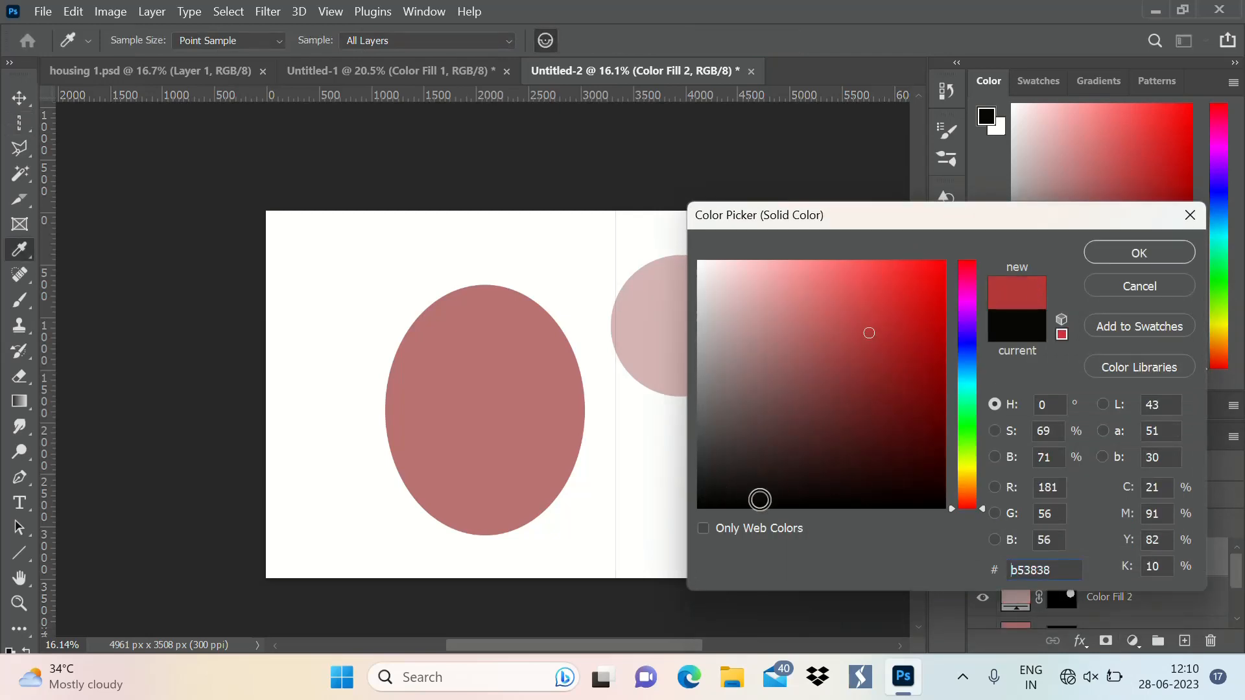
drag(756, 500, 720, 501)
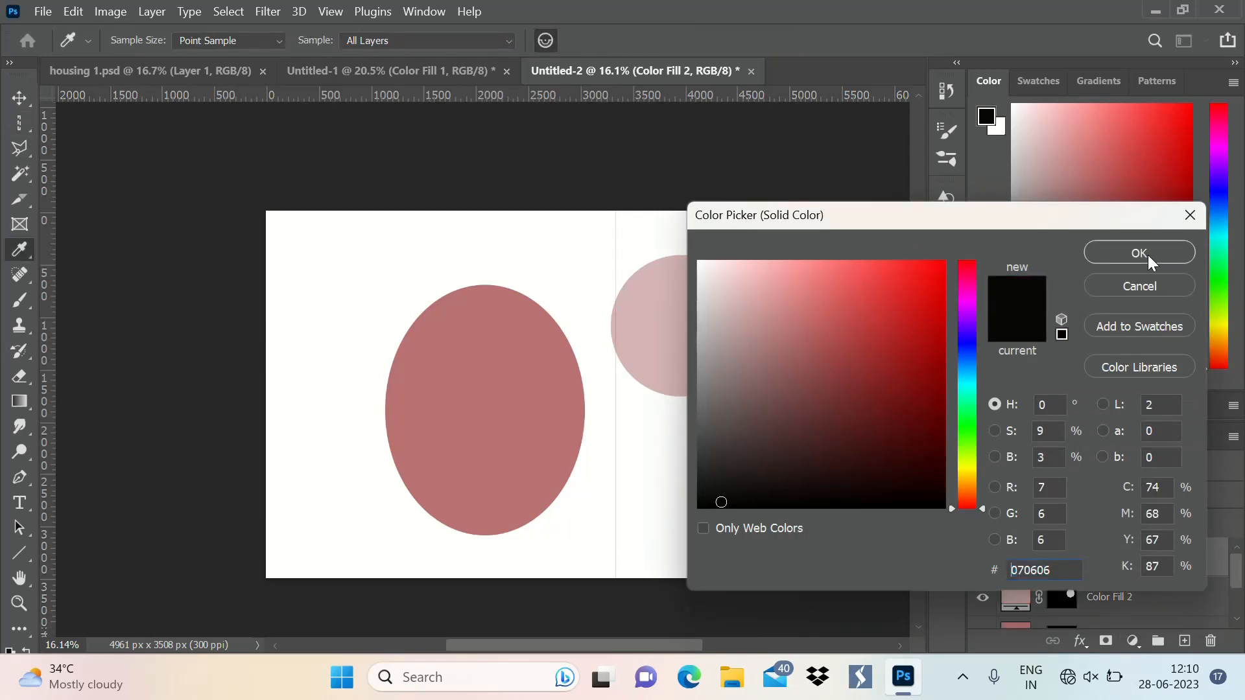
click(1139, 254)
Place another Single Column Marquee selection in the white area left of the red ellipse.
right_click(17, 125)
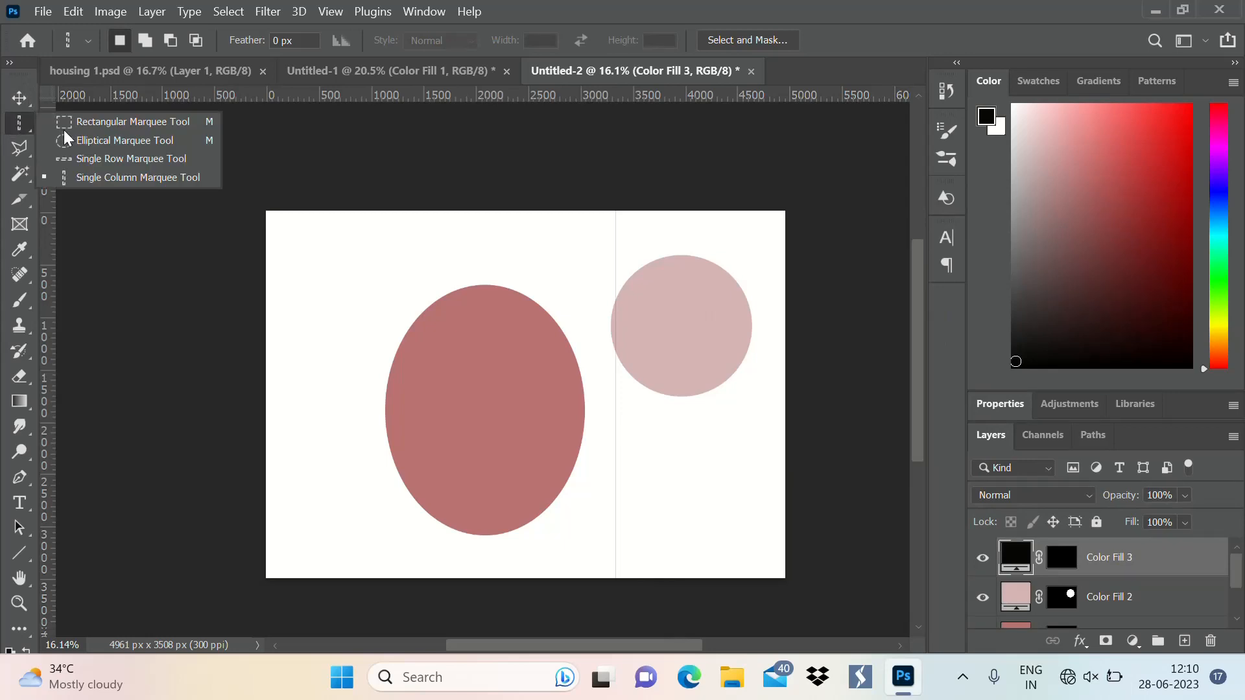
click(137, 186)
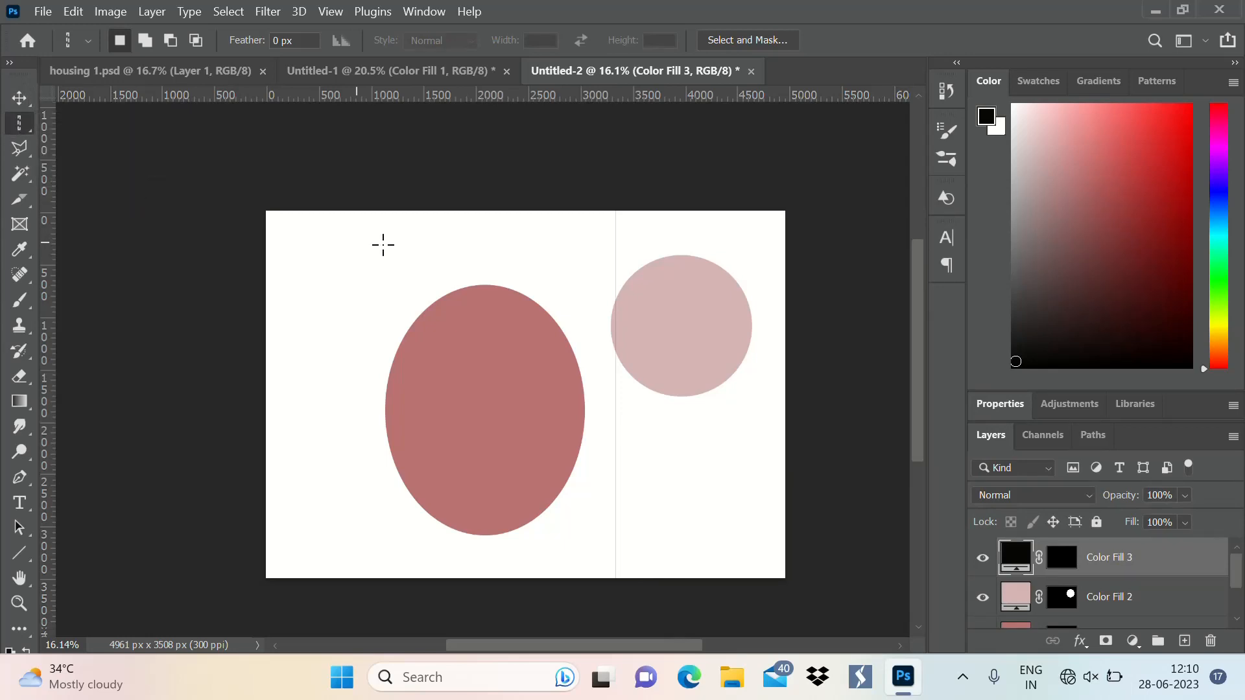
drag(383, 247, 356, 517)
Clear the column selection and undo the black line, pink circle and red ellipse fills.
key(ctrl+z)
key(ctrl+z)
key(ctrl+d)
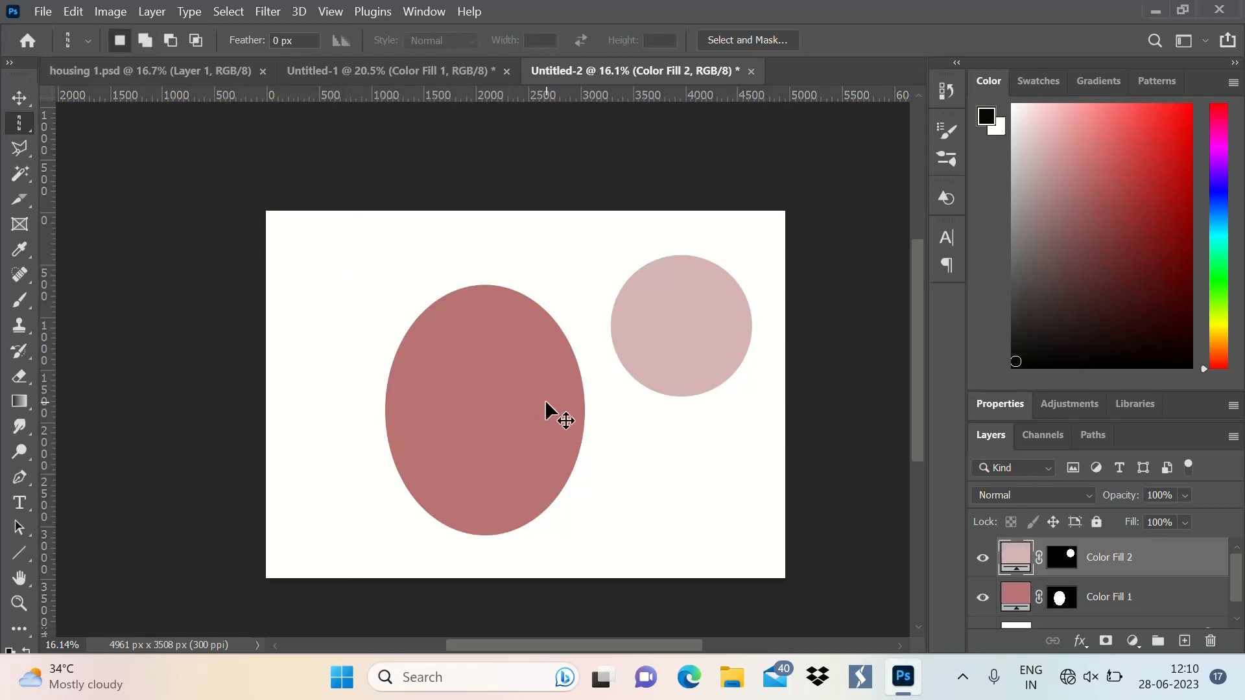
key(ctrl+z)
key(ctrl+z)
key(ctrl+z)
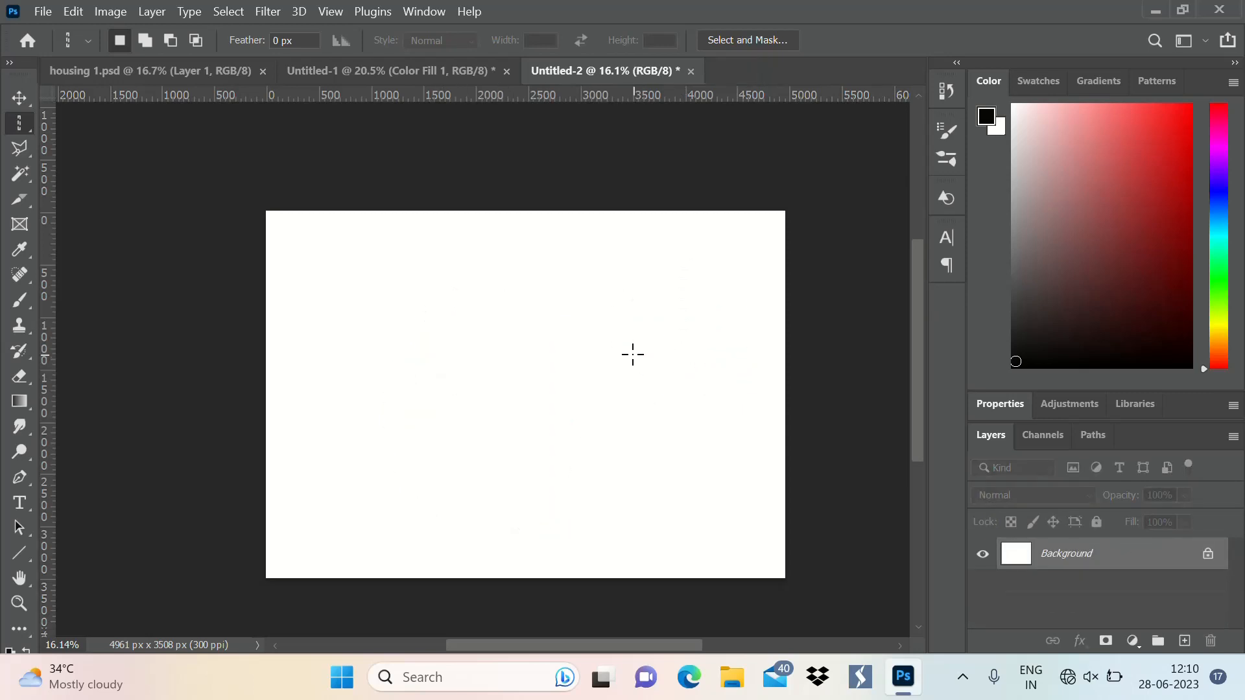
scroll(632, 354, down, 3)
scroll(554, 267, up, 1)
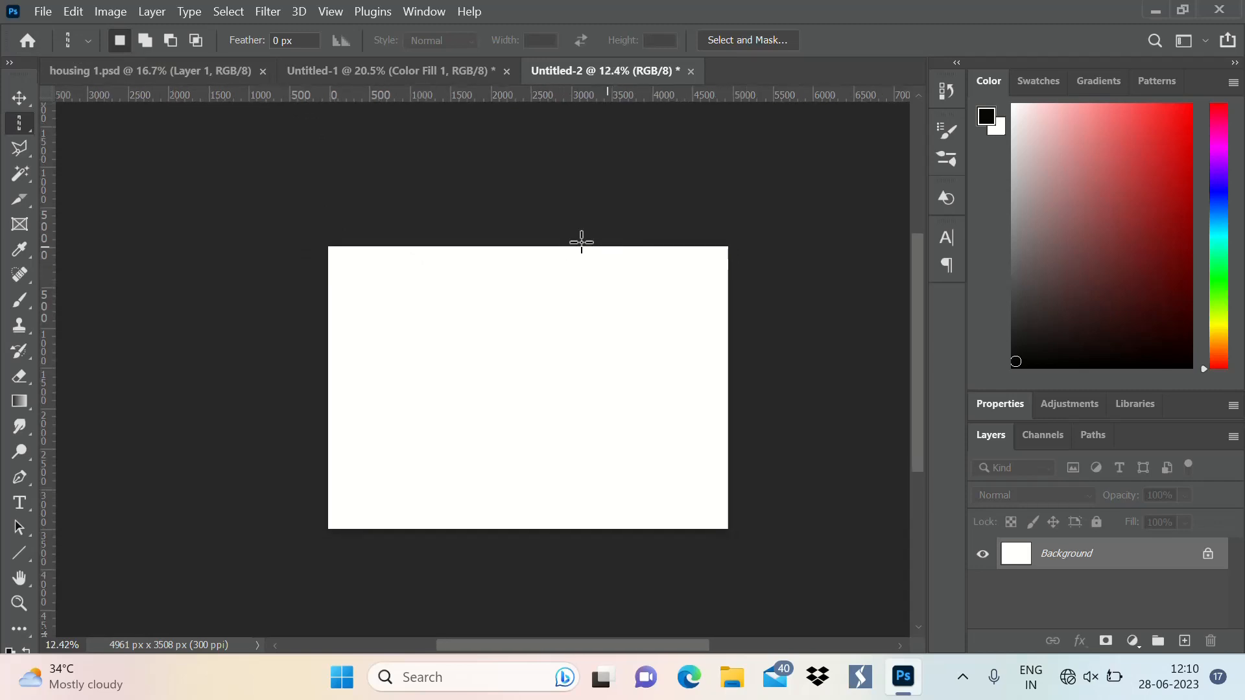
In the Untitled-1 floor plan, draw a rectangular marquee of about 580 by 810 px around the dining table.
click(371, 76)
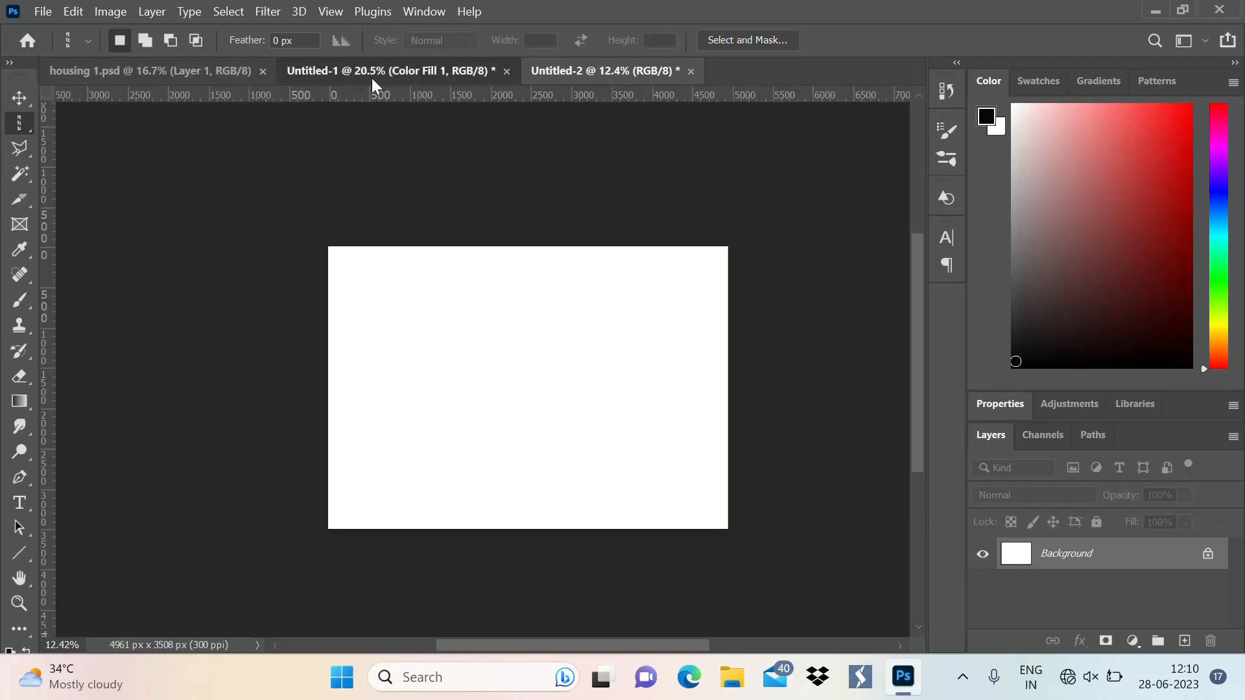
scroll(613, 279, up, 2)
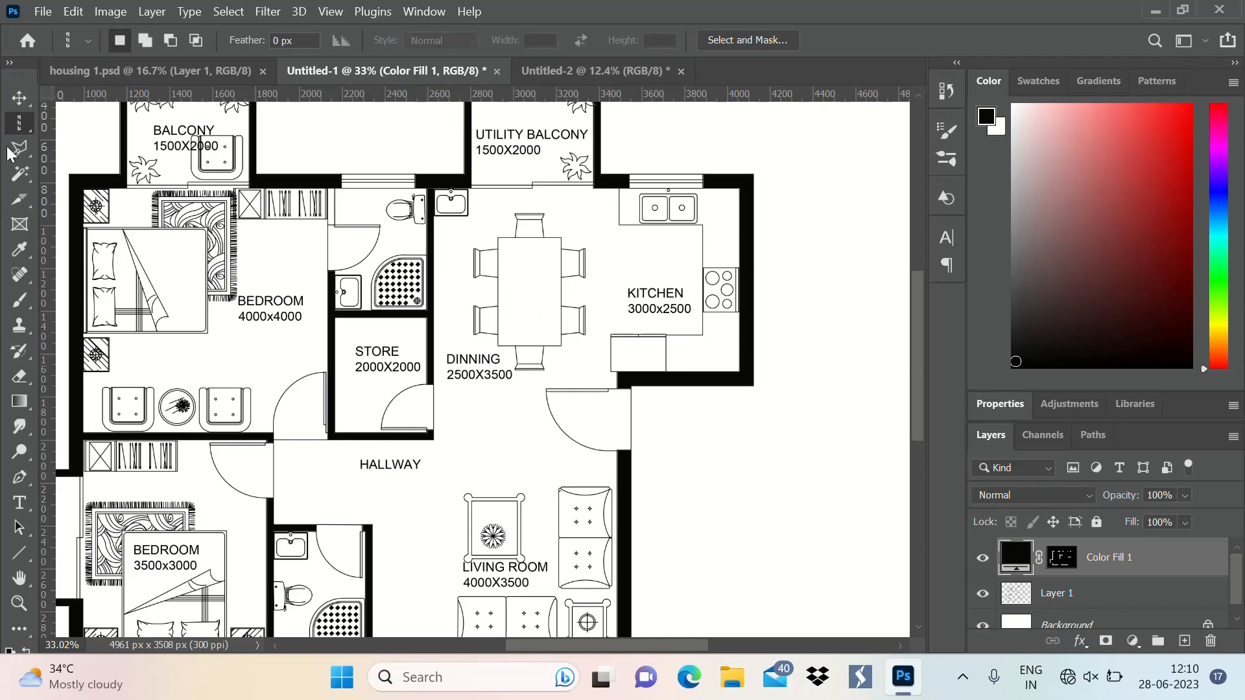
right_click(22, 124)
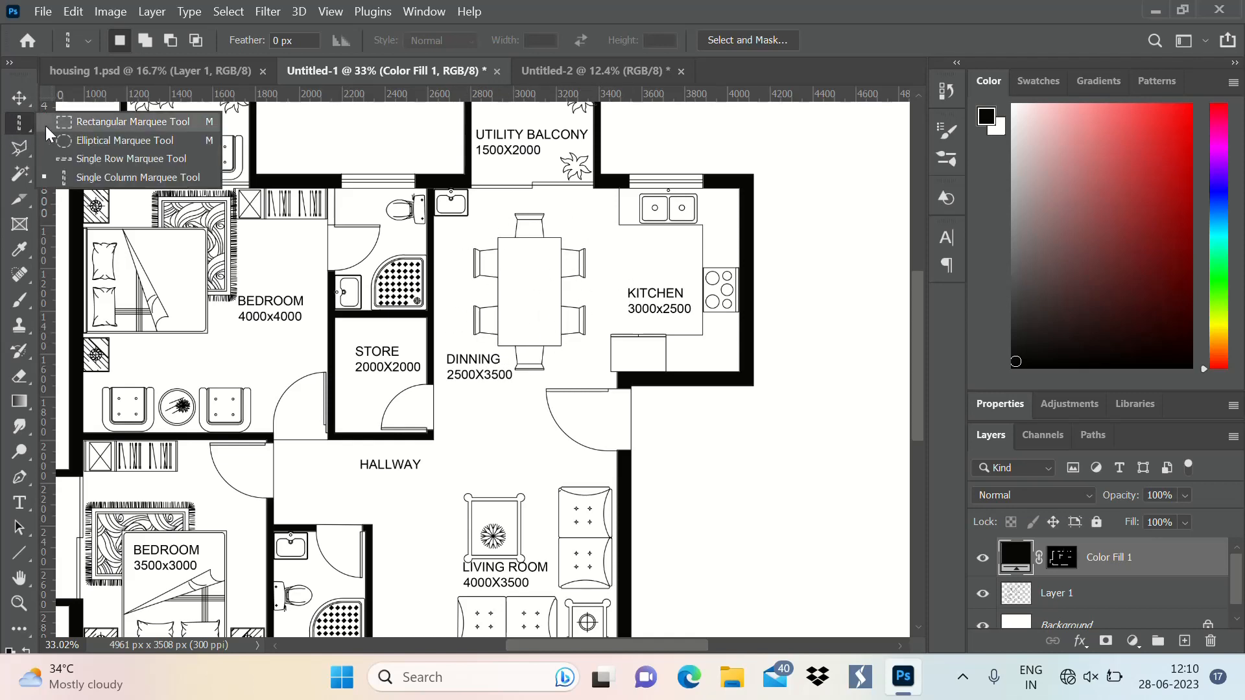
click(126, 127)
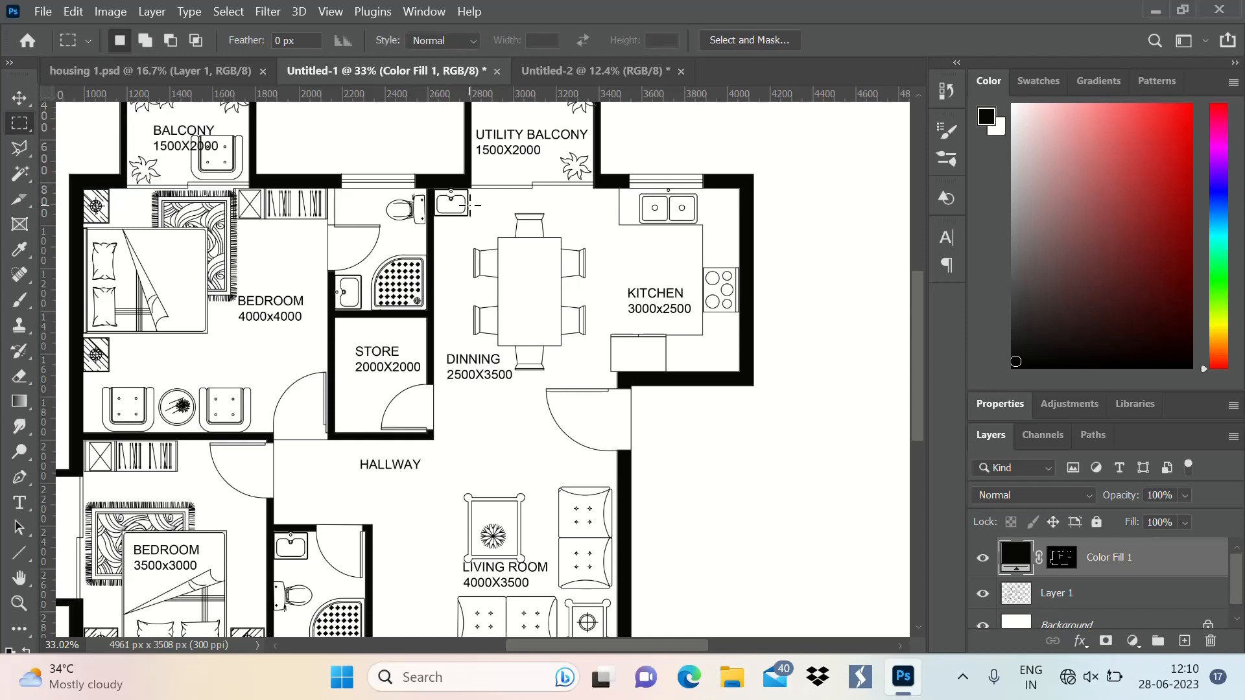
drag(470, 204, 594, 376)
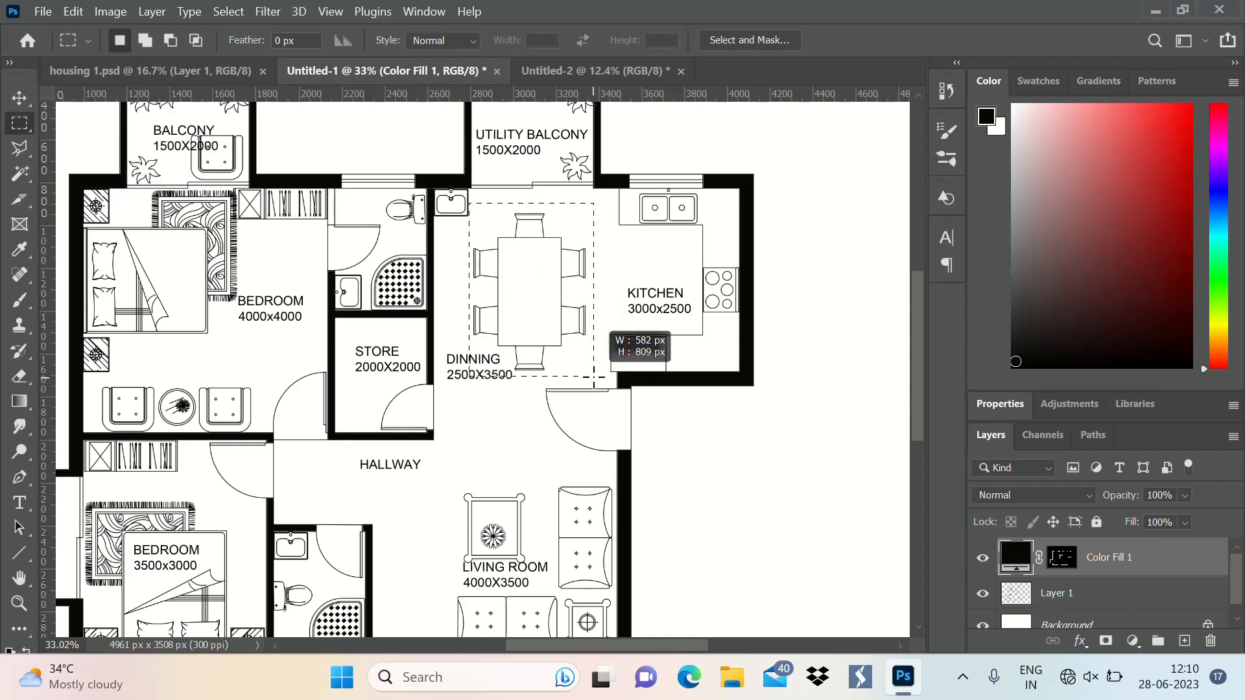
click(594, 376)
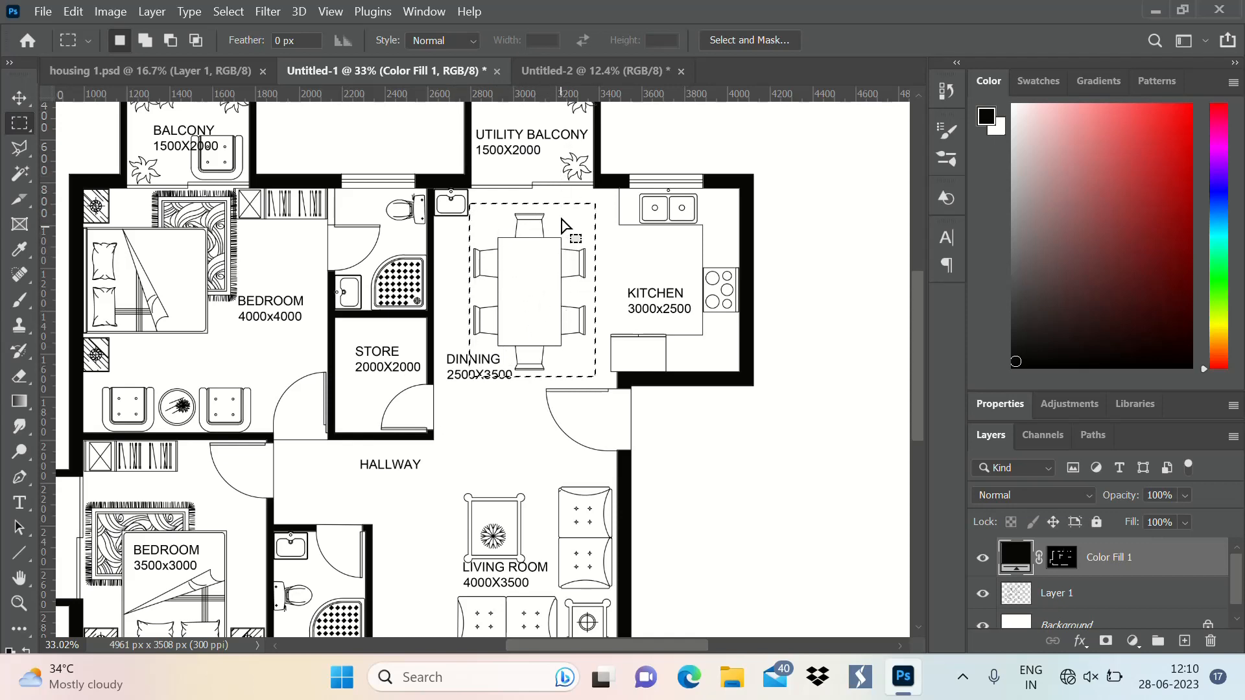
Try pasting the copied dining-area selection into Untitled-2 and enlarging it with Free Transform, and undo the paste.
click(559, 74)
key(ctrl+v)
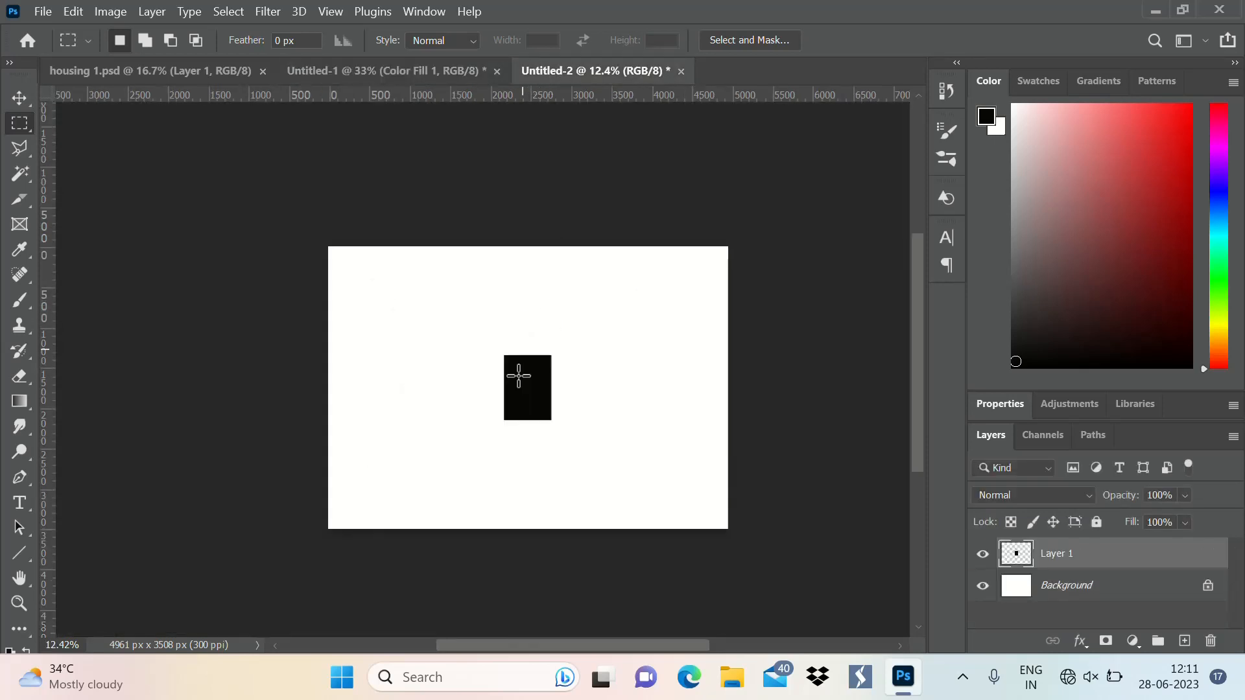
key(ctrl+t)
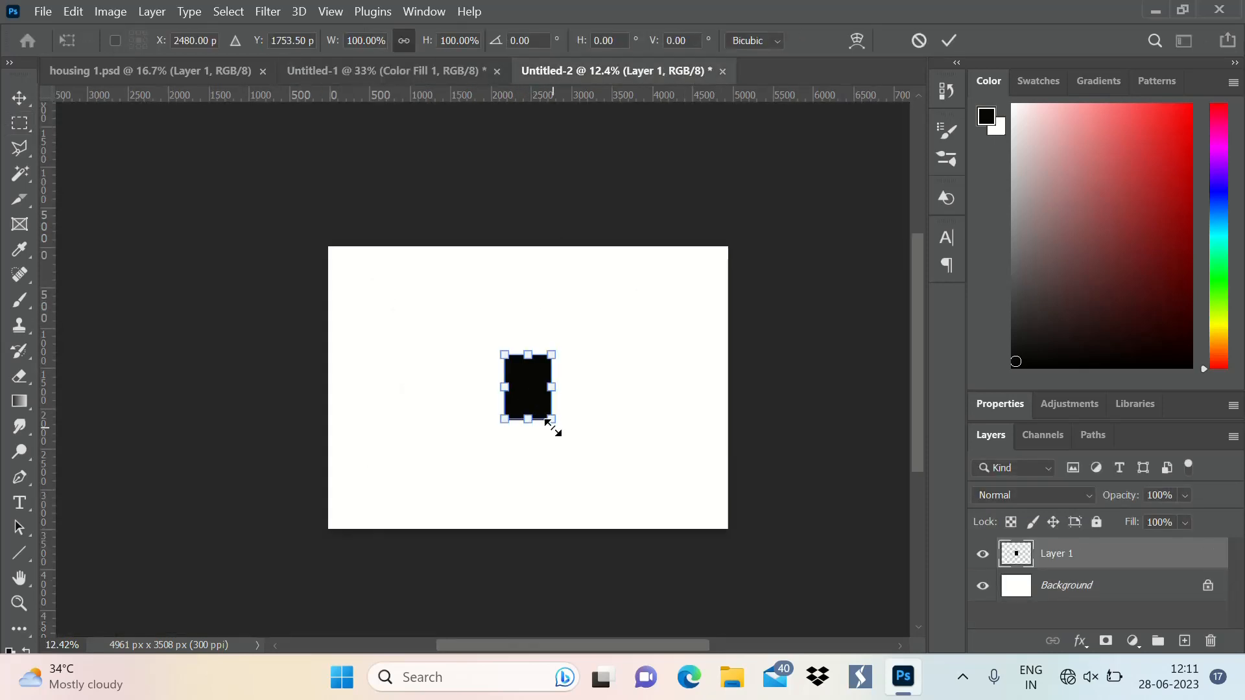
drag(552, 428, 631, 504)
key(Escape)
key(m)
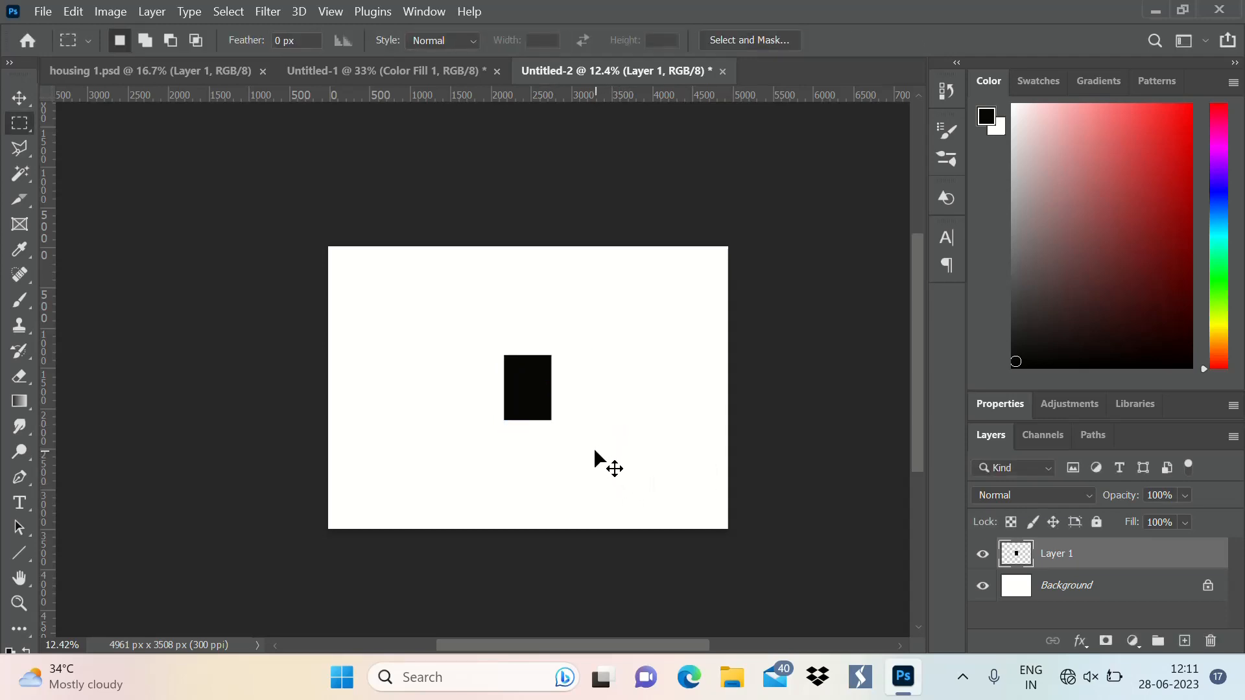
key(ctrl+z)
Make Layer 1 of the Untitled-1 floor plan active and copy its selected dining-table area into Untitled-2.
click(426, 71)
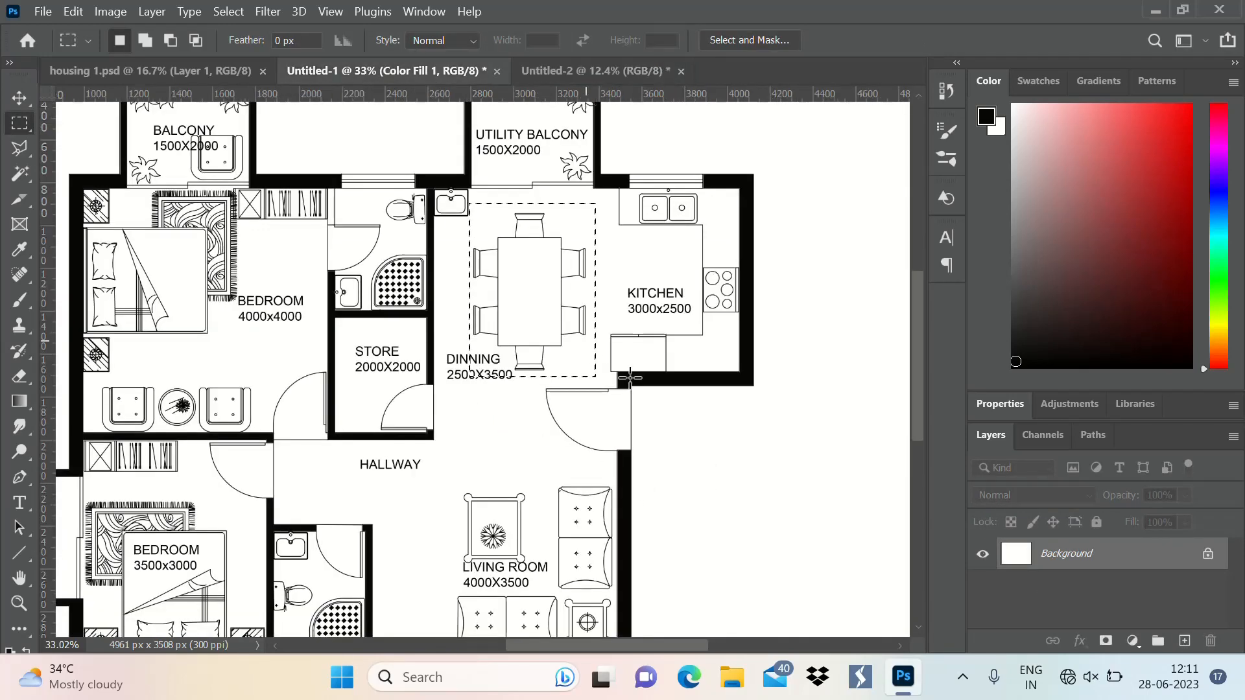
click(19, 97)
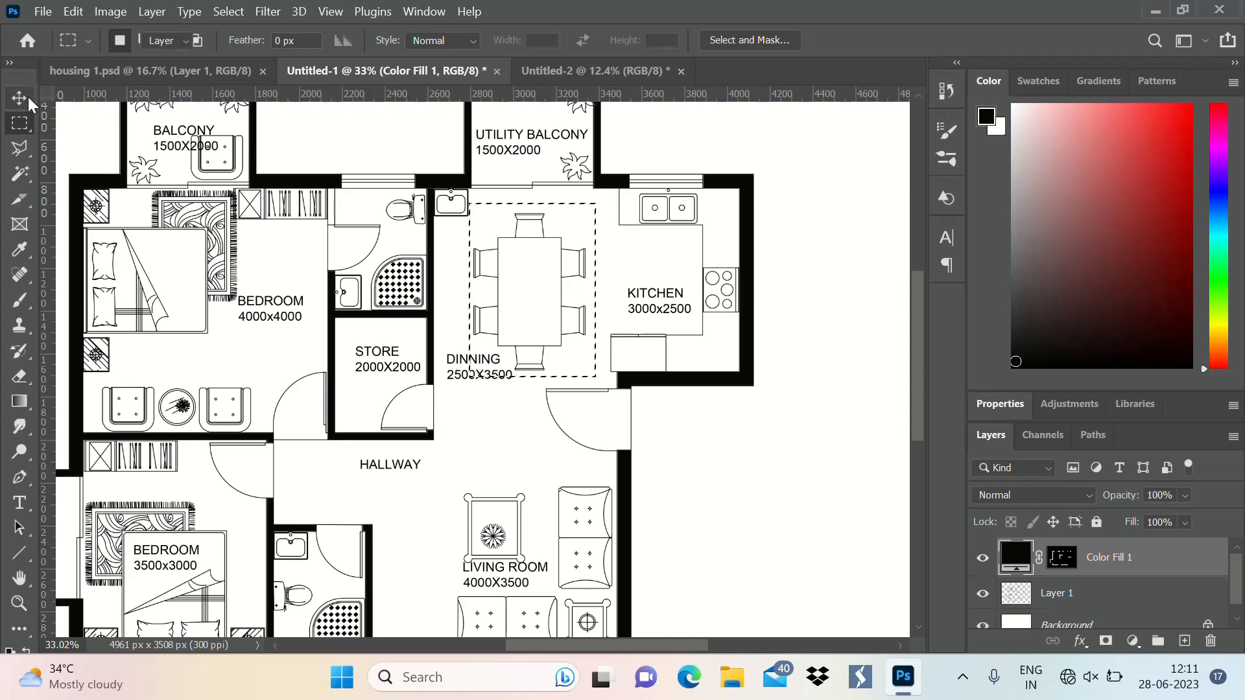
scroll(1103, 584, down, 1)
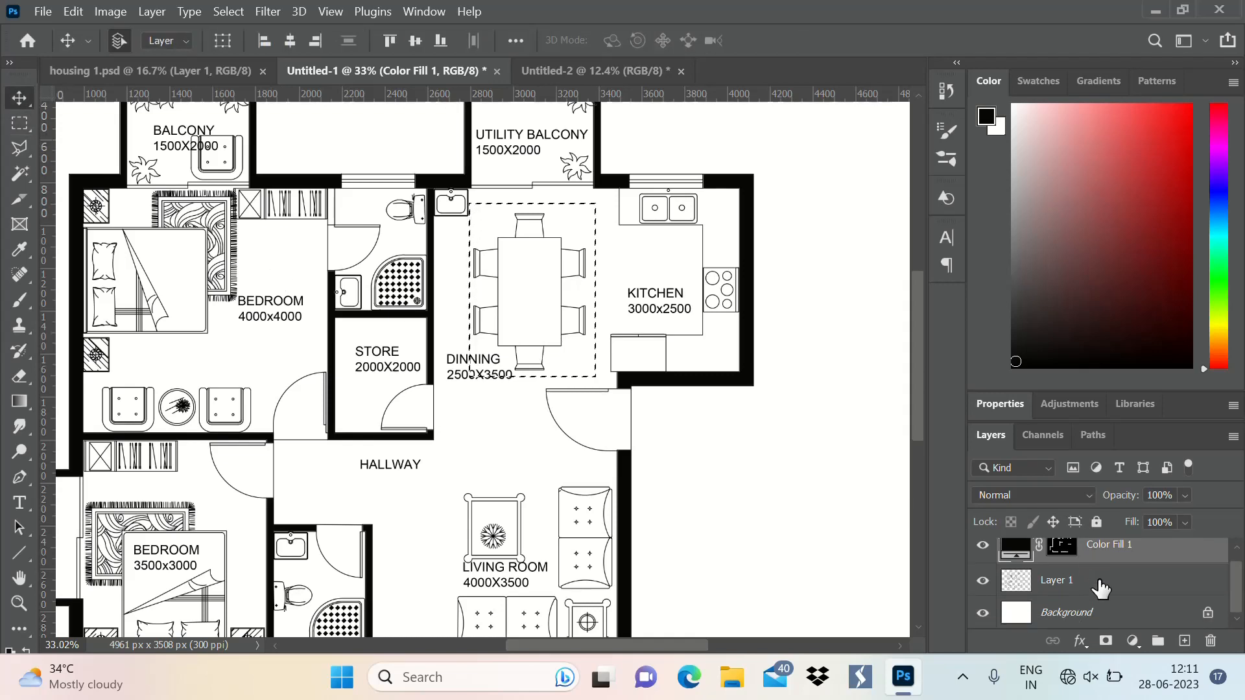
click(1103, 581)
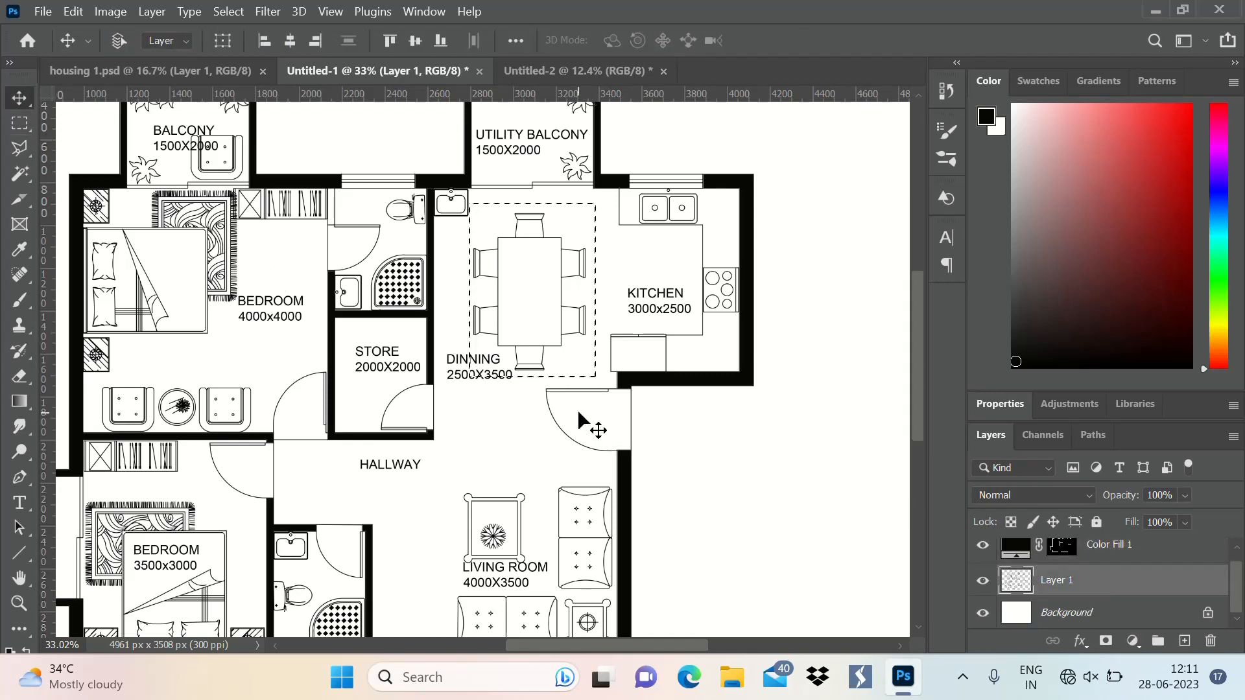
drag(545, 364, 531, 319)
Scale the pasted dining table to 258.90% with Free Transform and place it near the middle of the canvas.
key(ctrl+t)
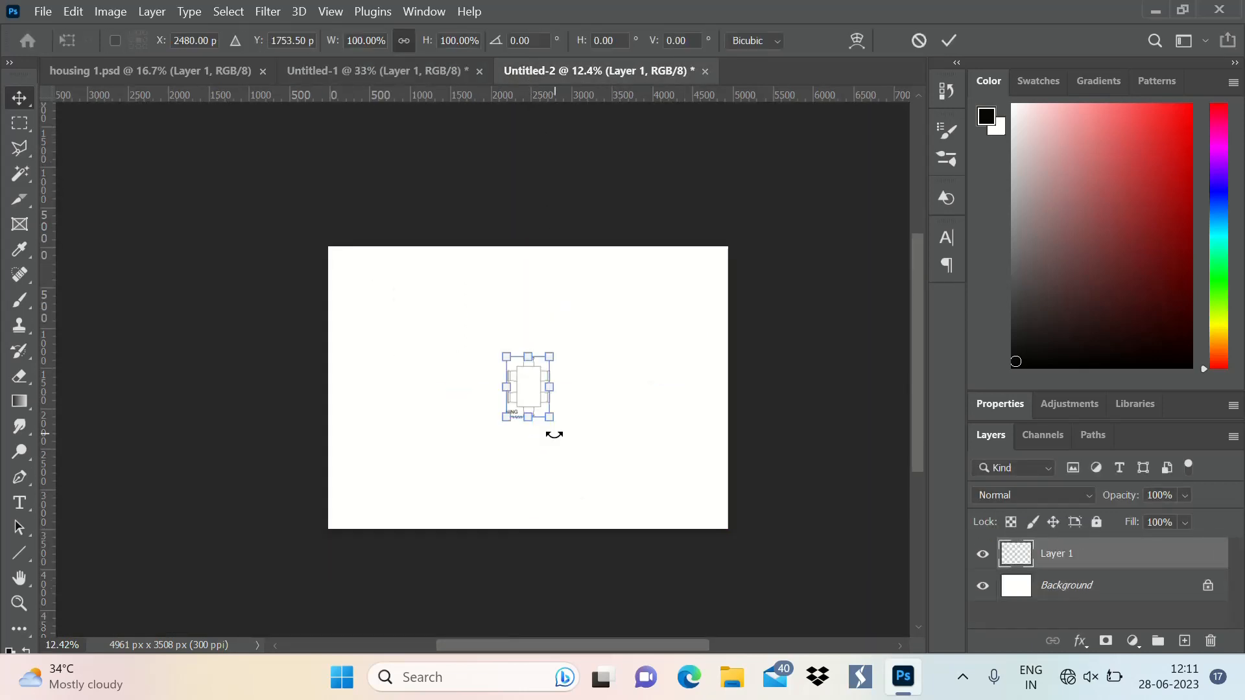
drag(549, 418, 651, 496)
drag(576, 453, 532, 399)
click(950, 40)
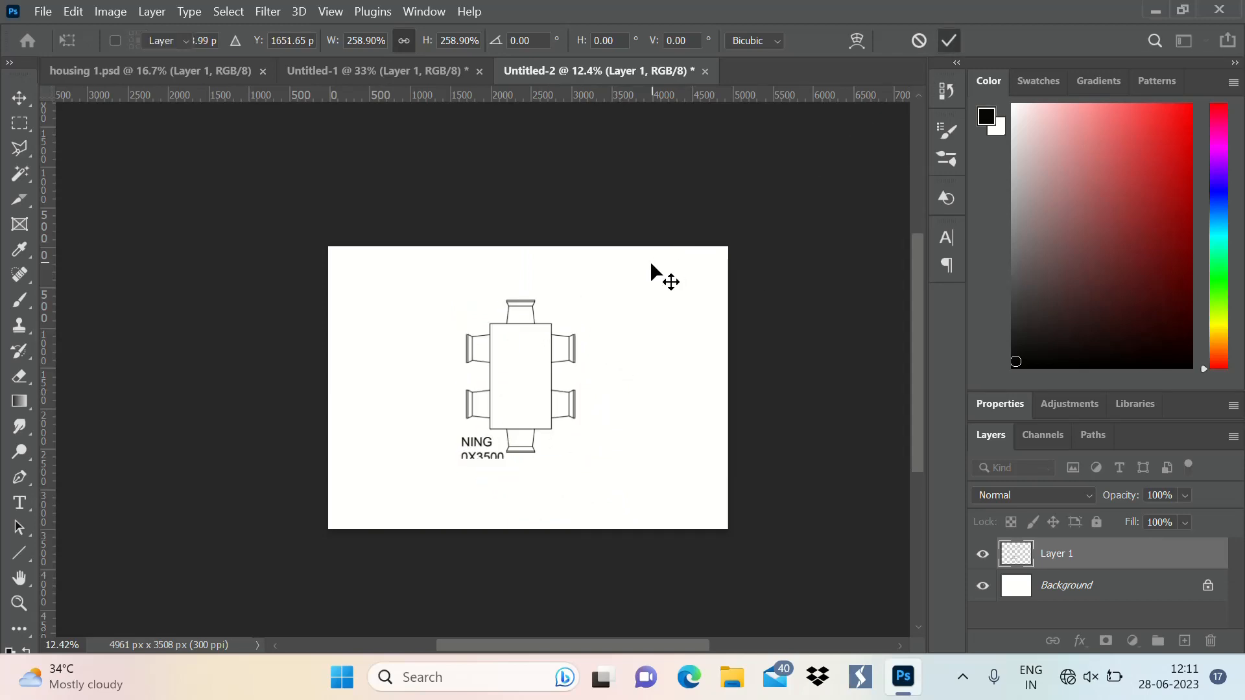
scroll(633, 382, down, 2)
scroll(532, 298, up, 4)
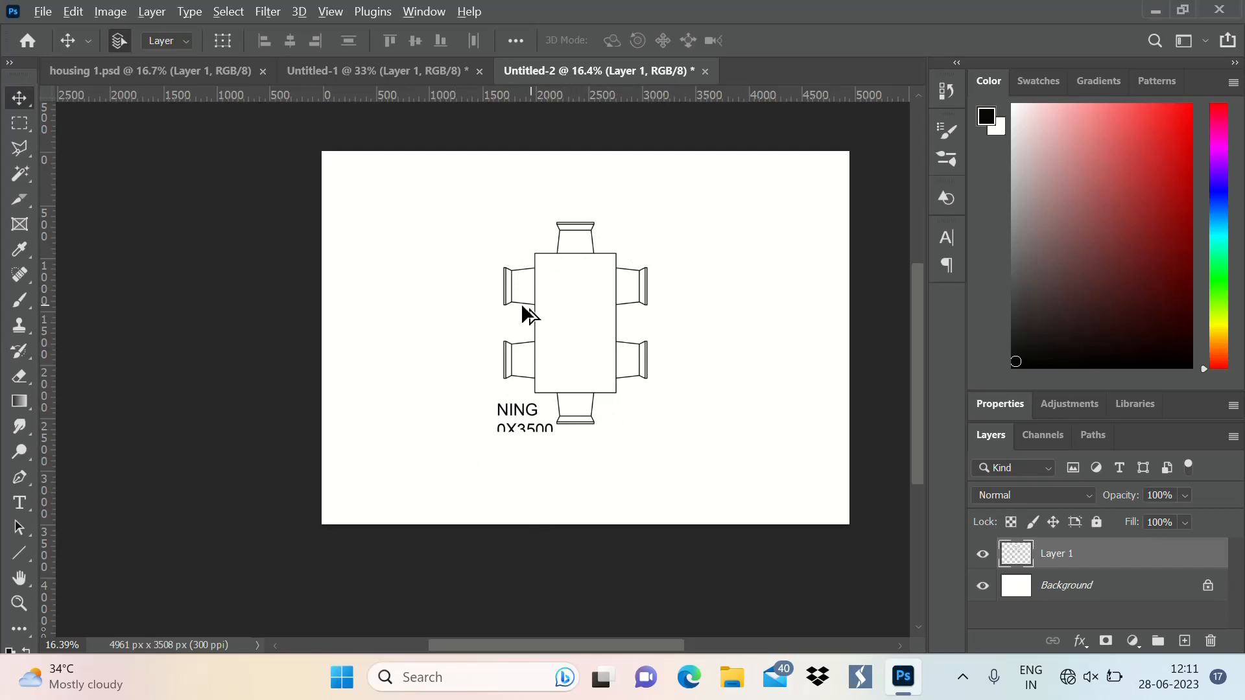
scroll(705, 243, up, 1)
scroll(428, 341, down, 1)
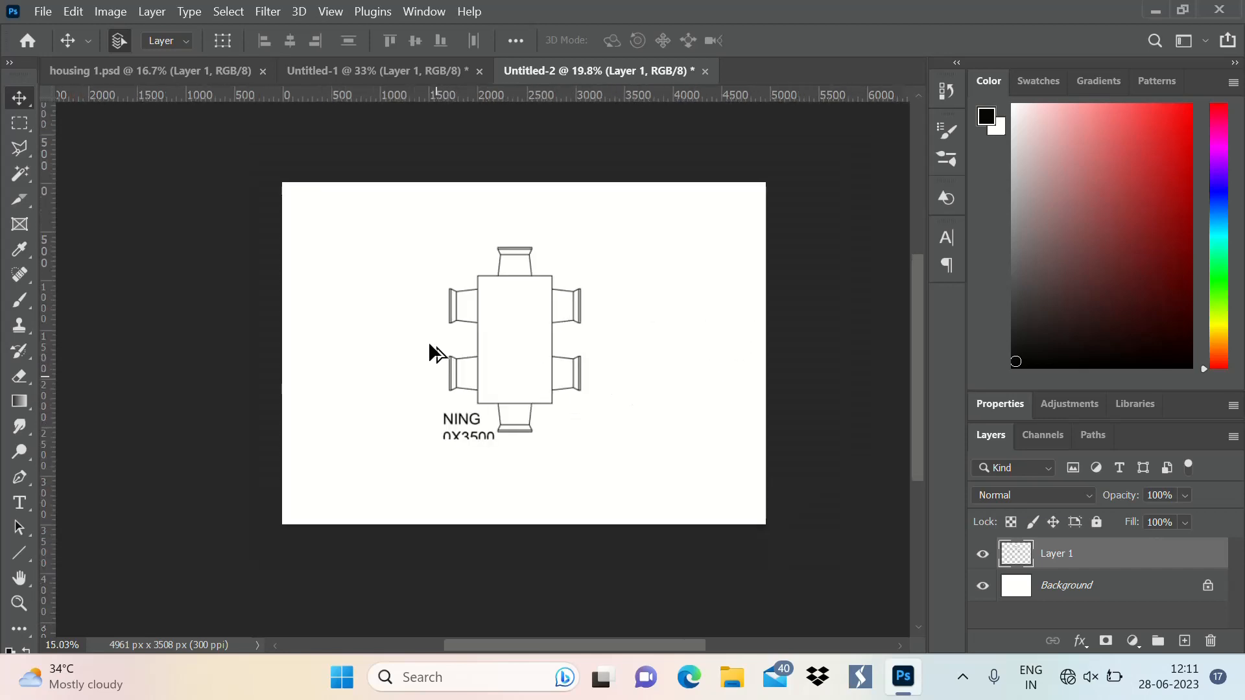
scroll(493, 310, up, 1)
In the Untitled-1 floor plan, draw an elliptical marquee around the round plant table between the two bedroom armchairs.
click(375, 72)
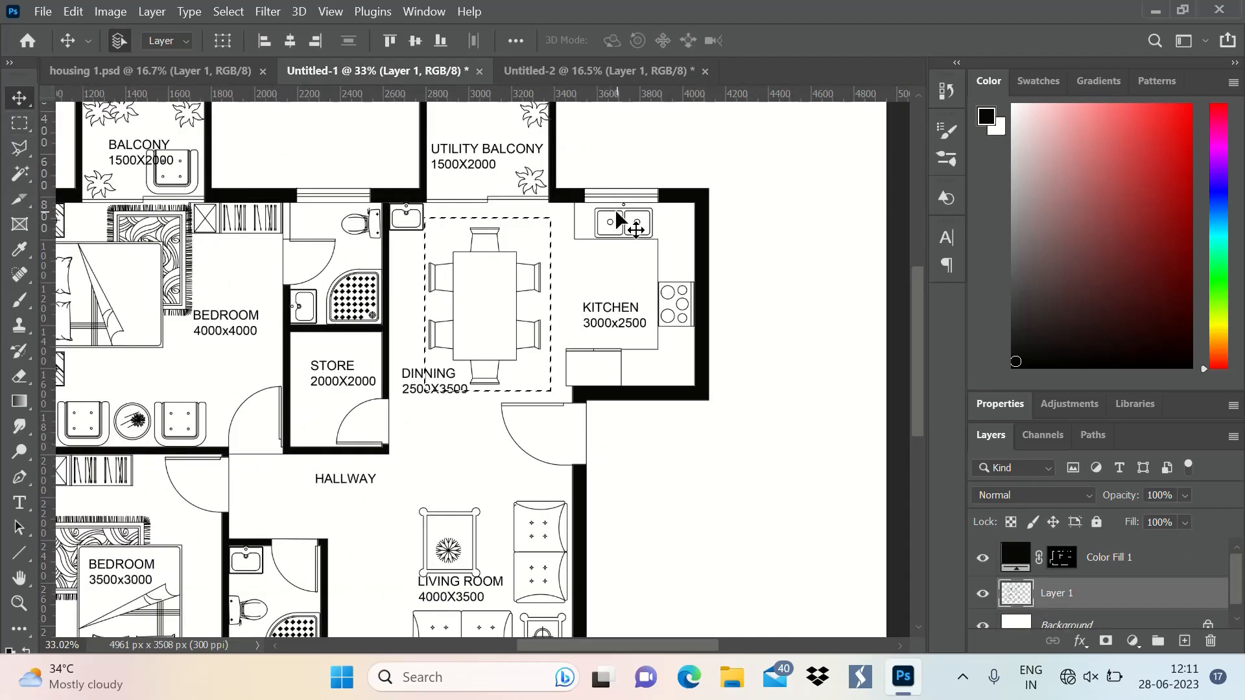
scroll(59, 129, down, 1)
click(25, 123)
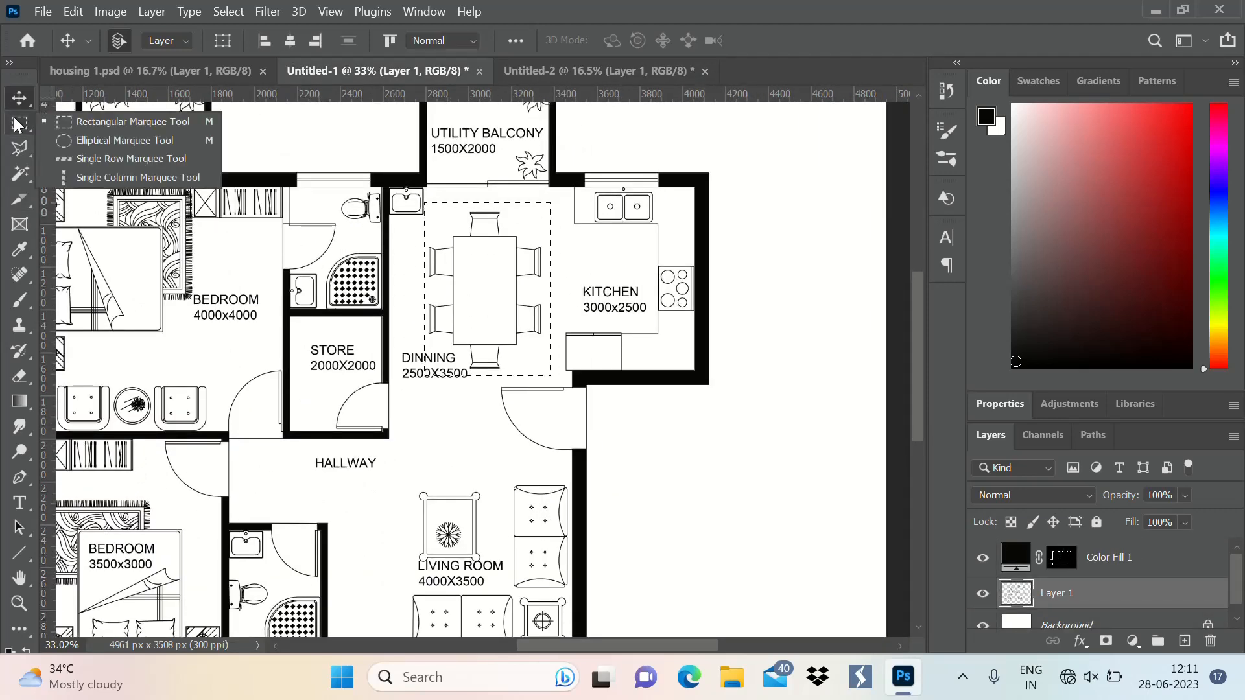
click(142, 147)
scroll(516, 286, down, 3)
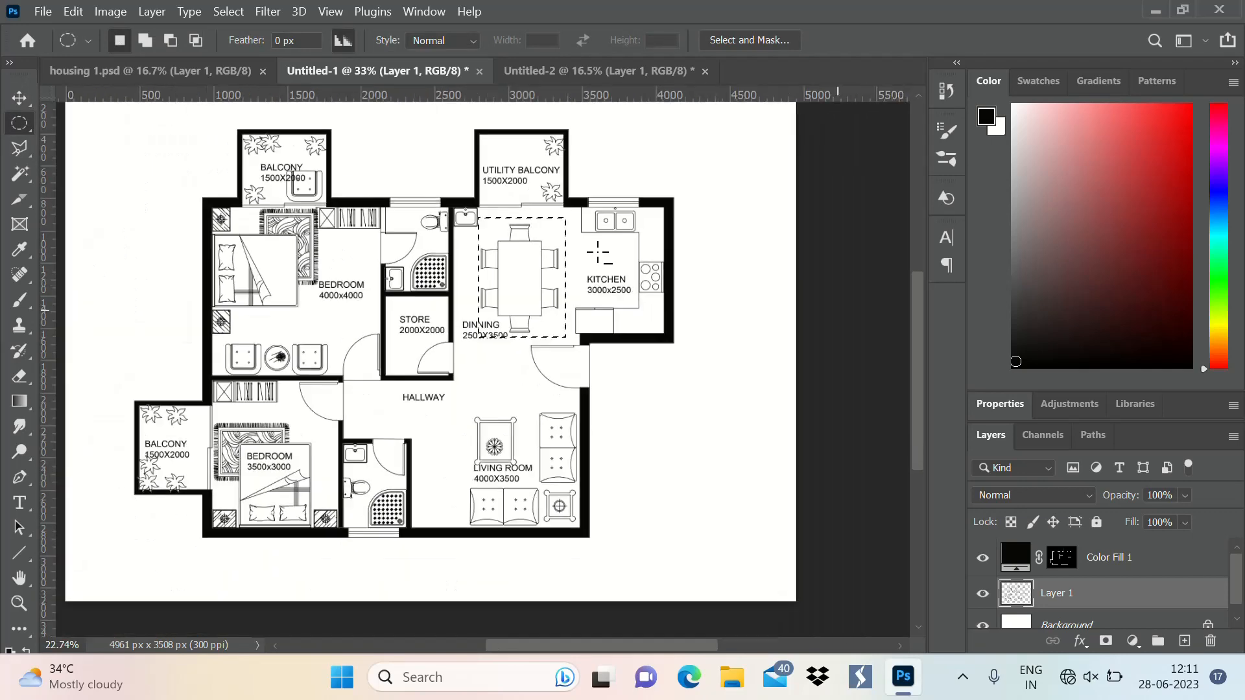
scroll(567, 547, up, 4)
scroll(485, 432, down, 4)
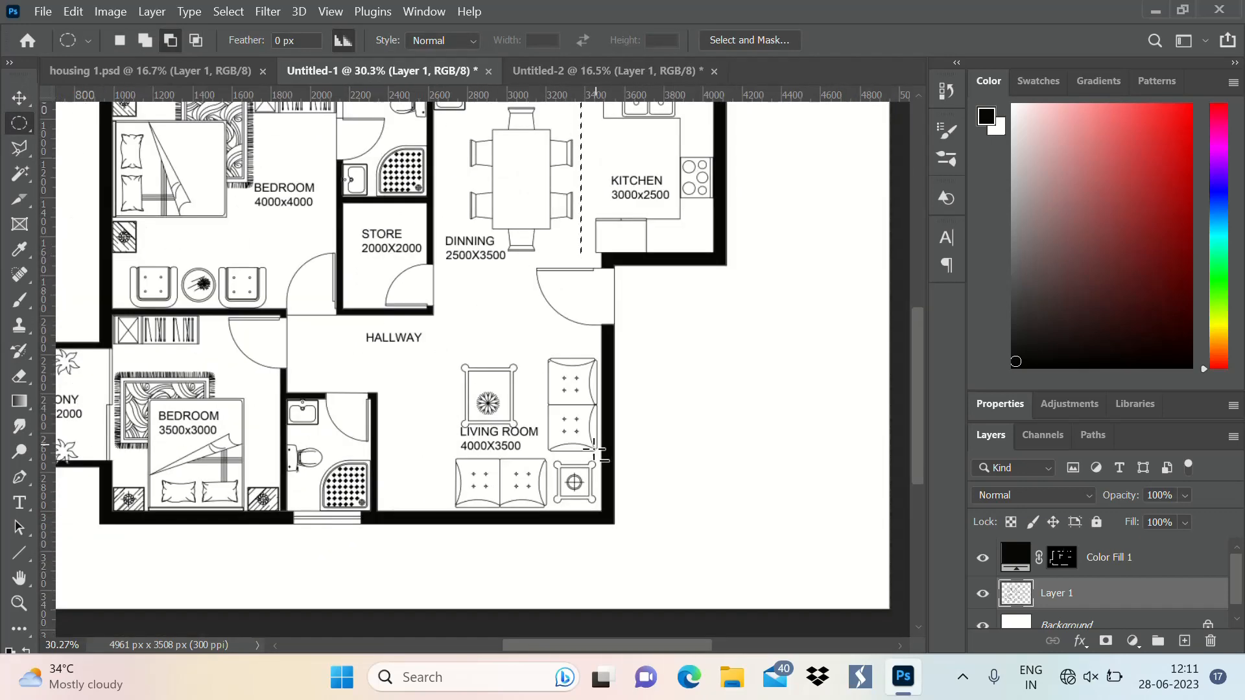
scroll(523, 178, up, 5)
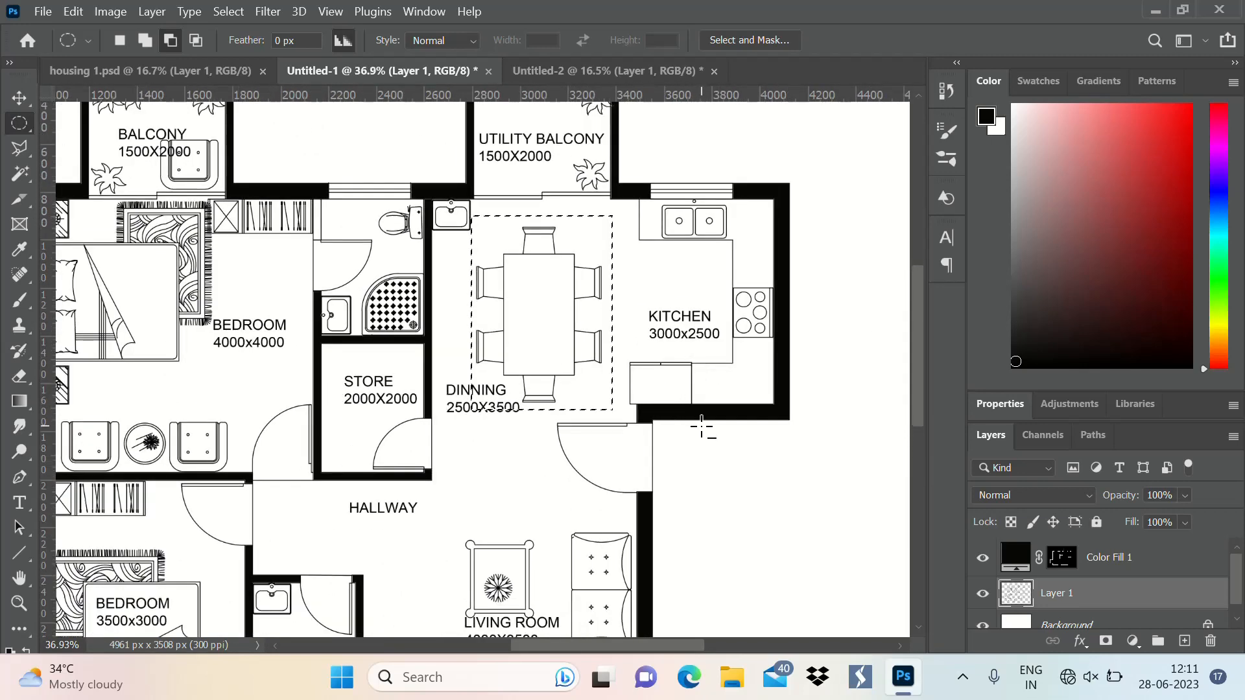
scroll(706, 260, down, 3)
scroll(290, 374, up, 4)
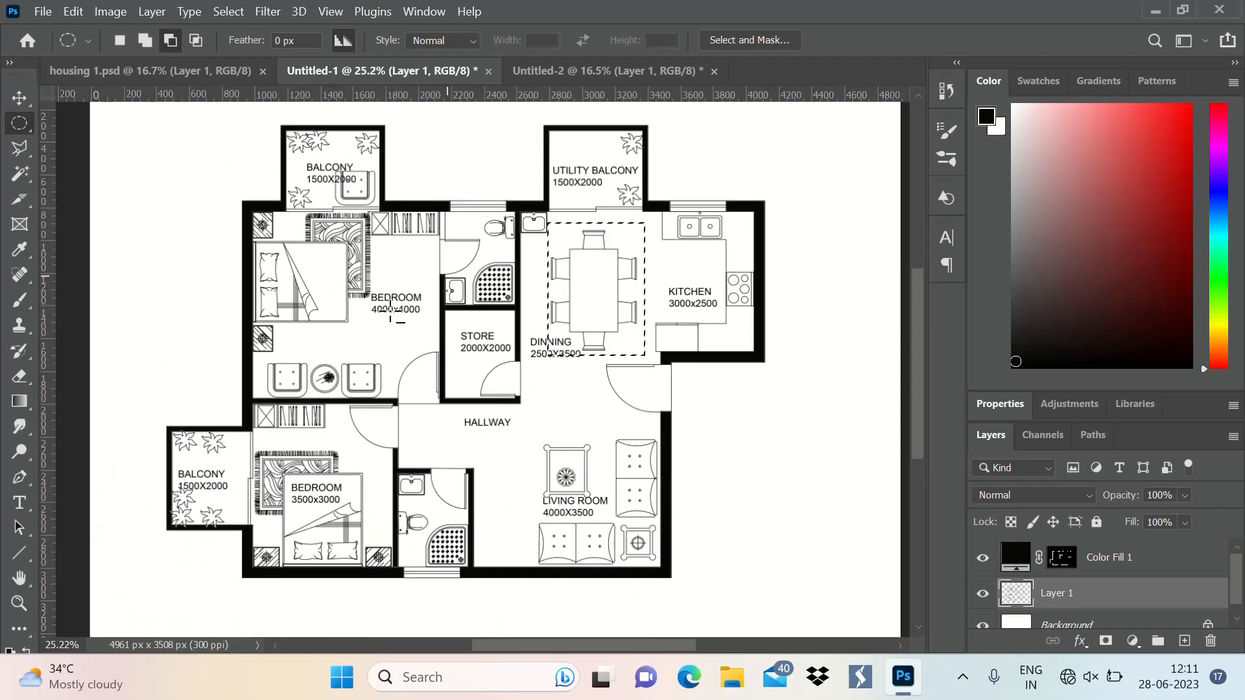
scroll(313, 353, up, 6)
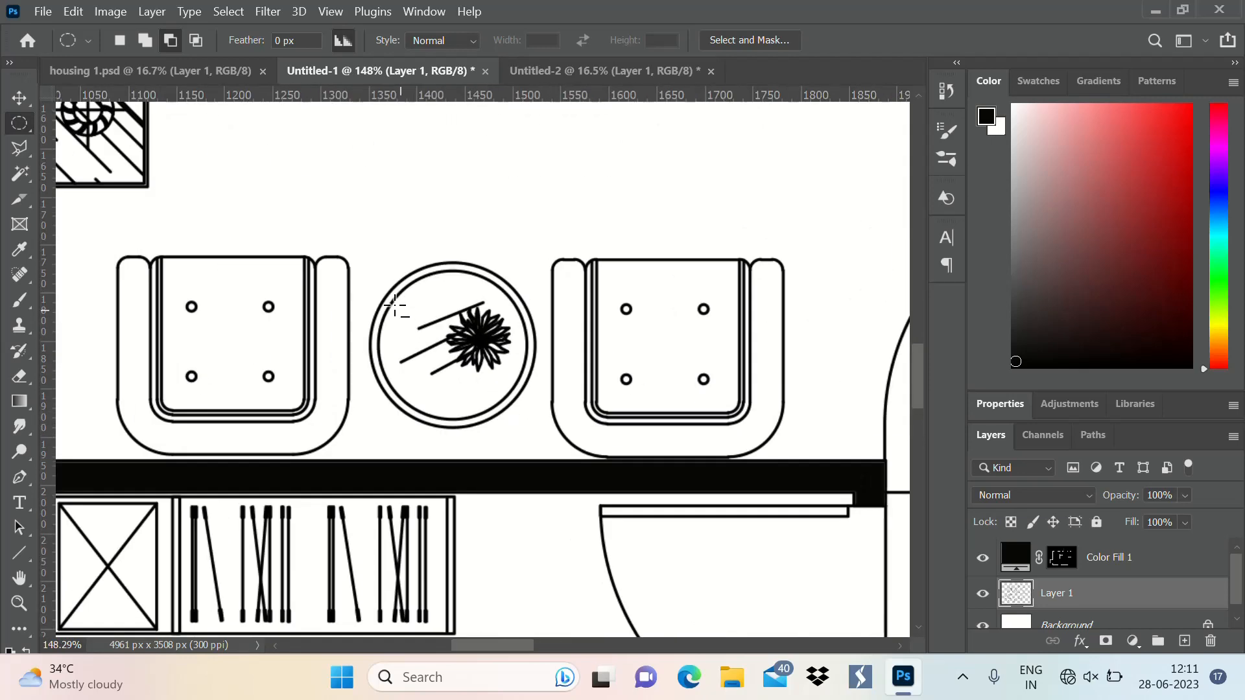
drag(376, 282, 475, 409)
click(435, 387)
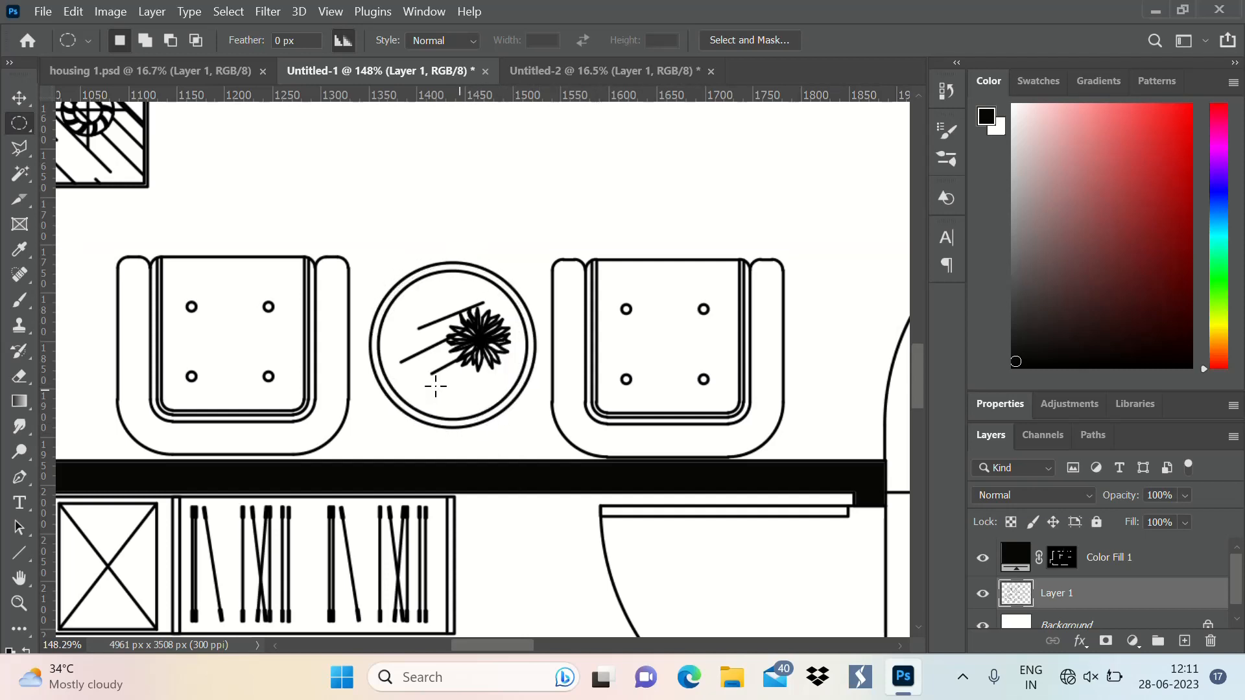
drag(346, 250, 529, 428)
drag(459, 403, 459, 402)
Paste the round table into Untitled-2 and scale it to 295.30% in the empty area right of the dining table.
click(587, 71)
key(ctrl+v)
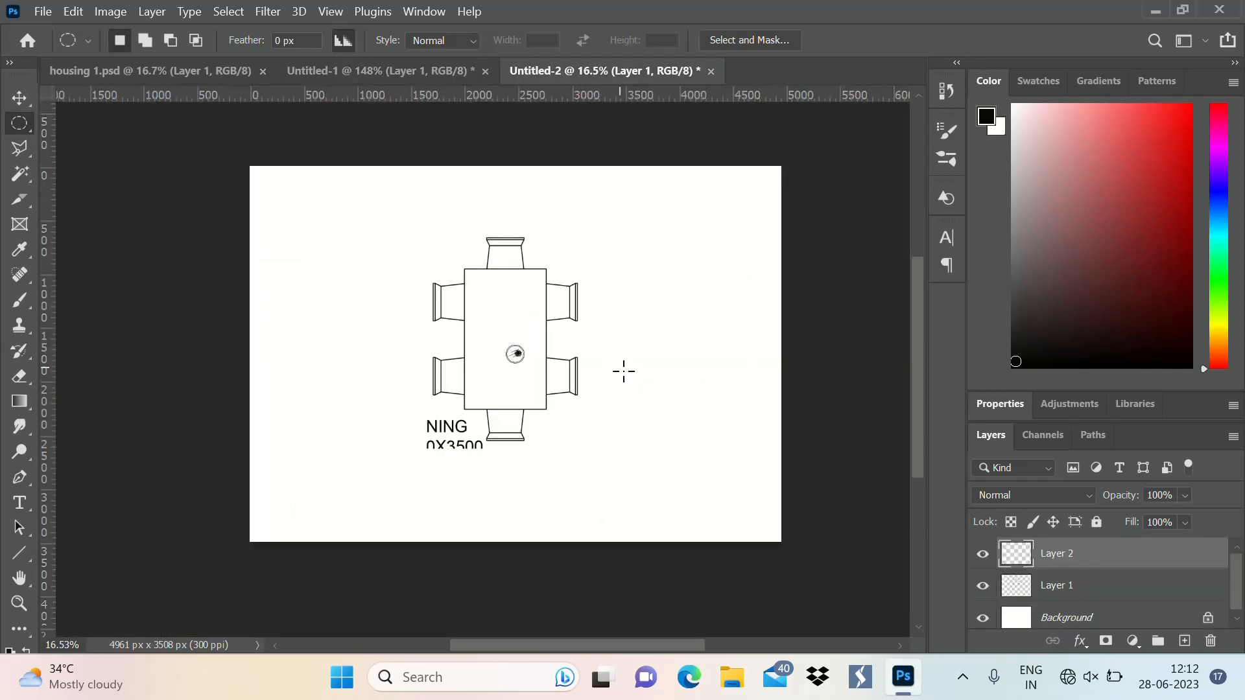
key(ctrl+t)
drag(525, 364, 640, 330)
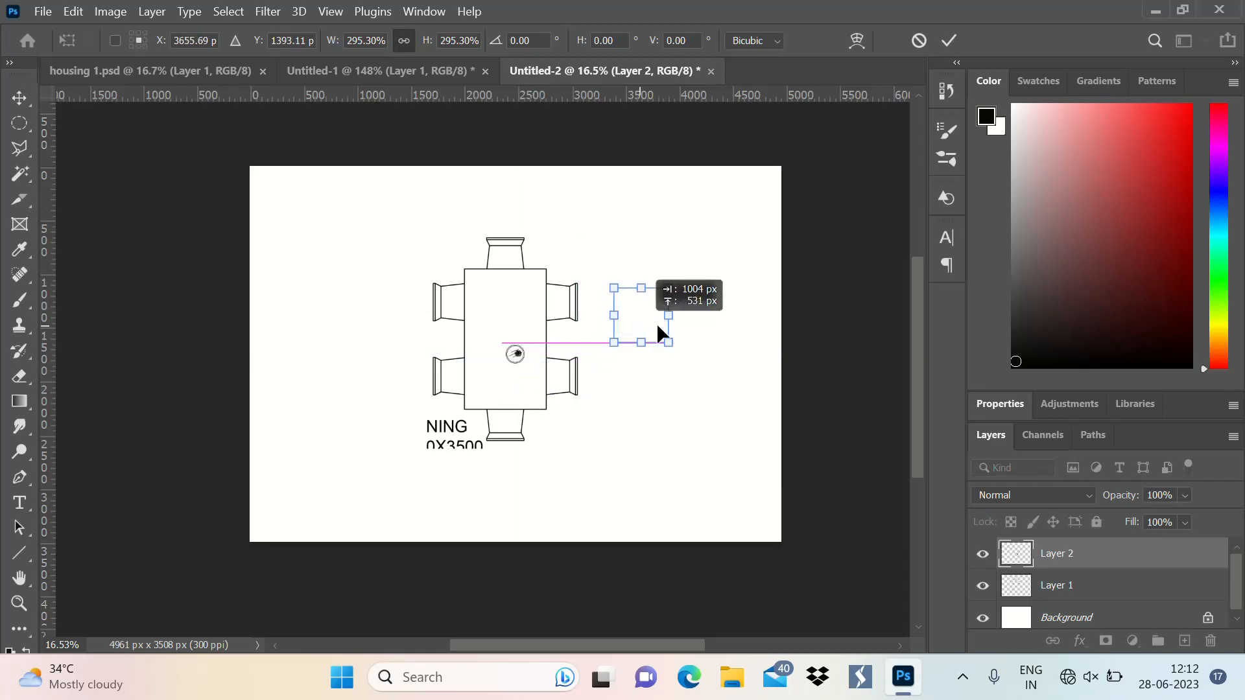
click(947, 41)
key(m)
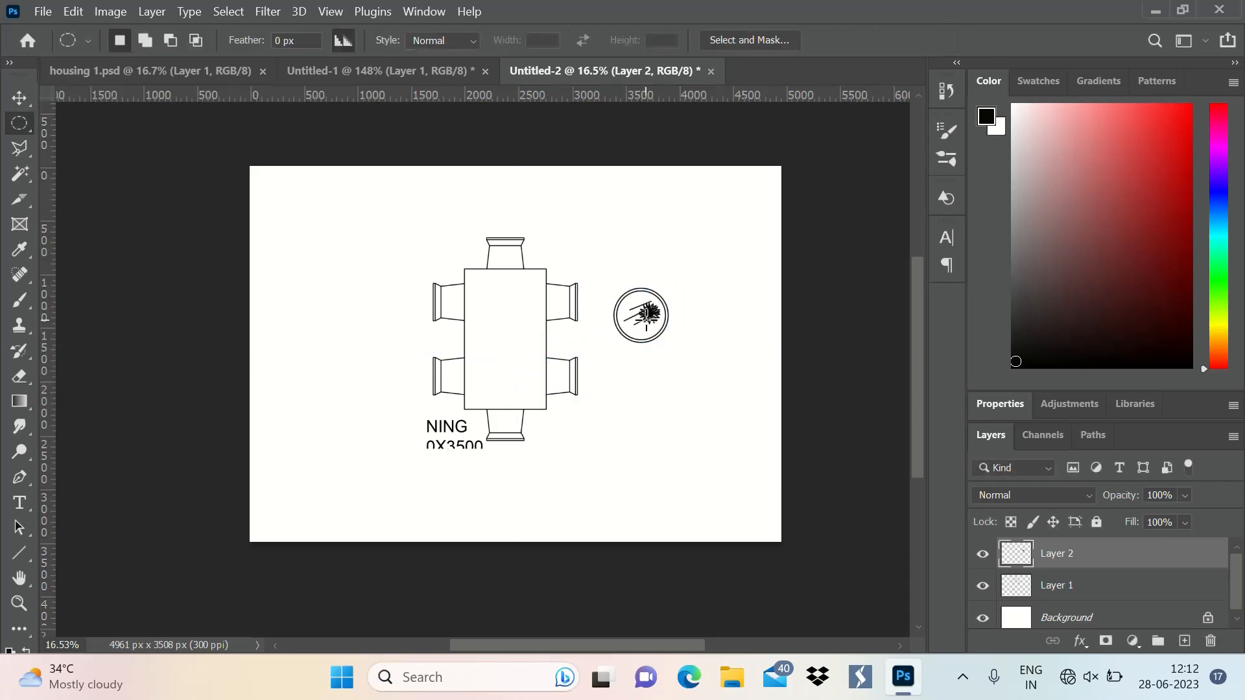
Undo the pasted round table and dining table in Untitled-2, leaving the canvas blank.
scroll(570, 285, up, 2)
scroll(571, 286, down, 2)
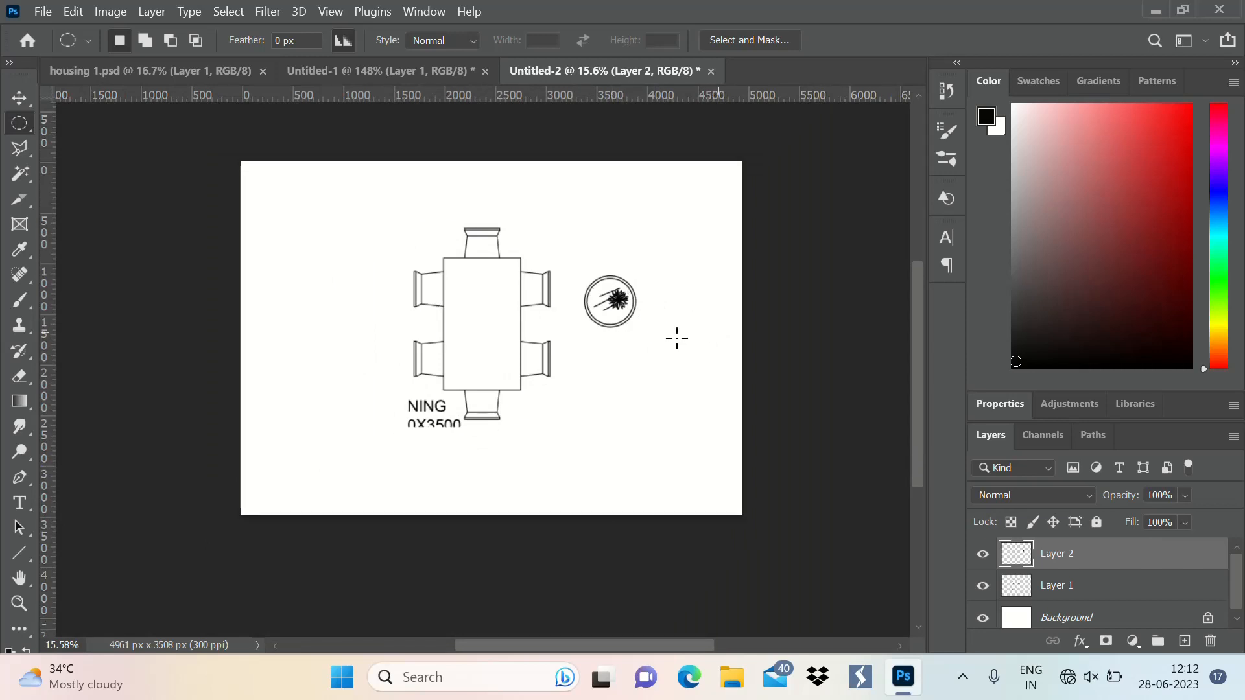
scroll(564, 351, down, 2)
scroll(441, 319, up, 1)
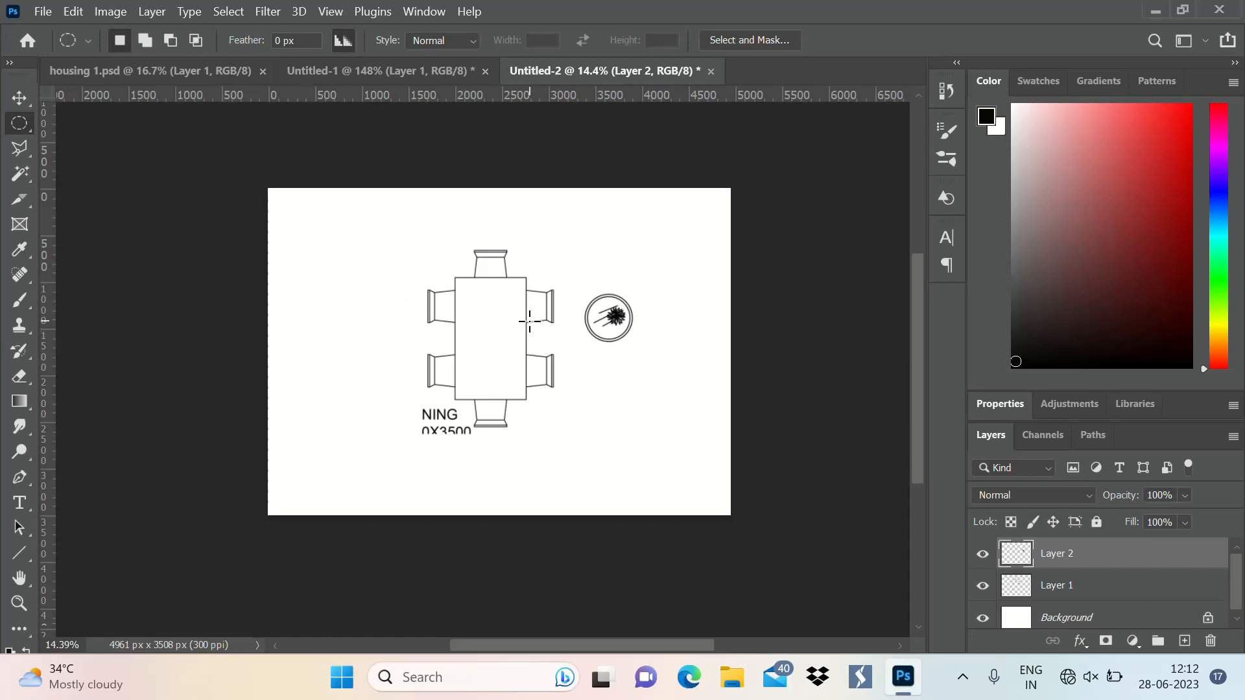
key(ctrl+z)
key(ctrl+z)
key(ctrl+z)
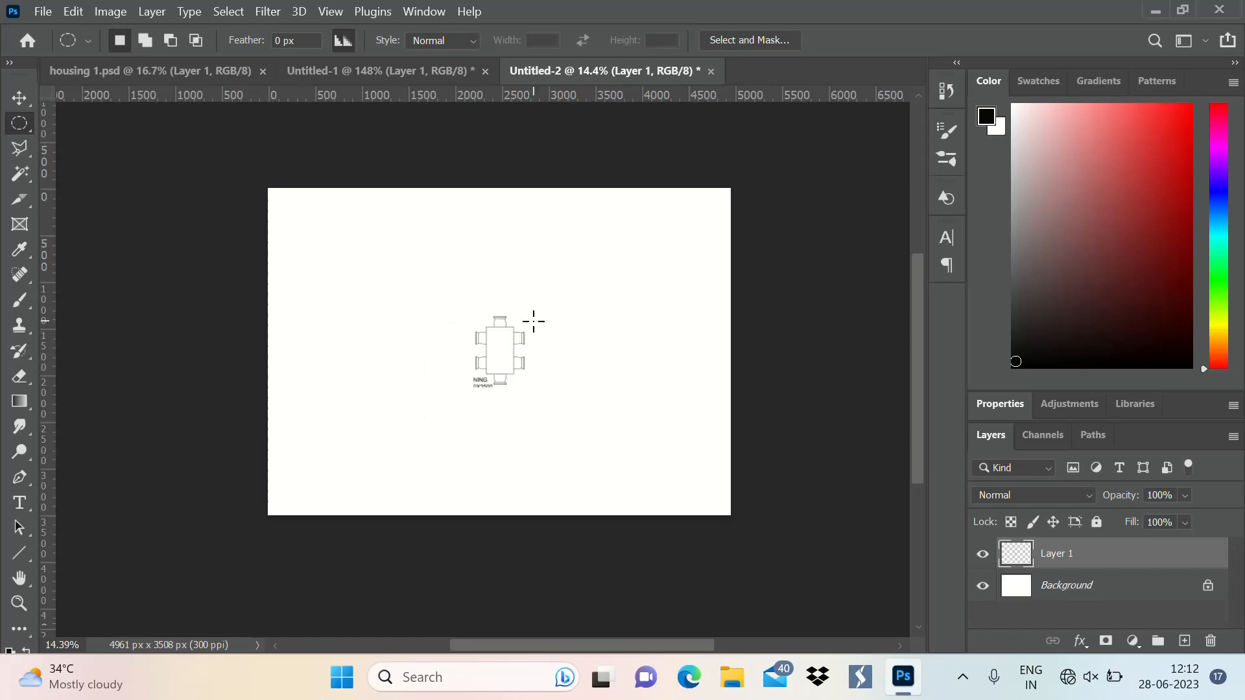
key(ctrl+z)
scroll(280, 251, down, 1)
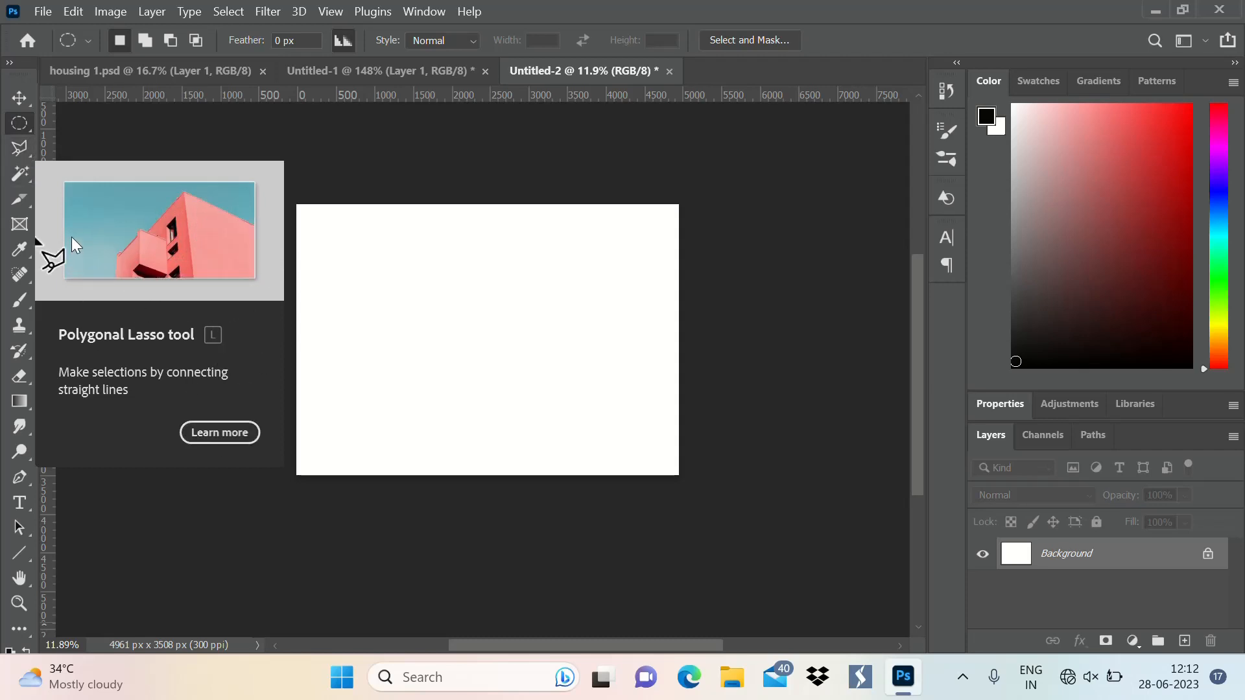
Activate the Polygonal Lasso tool and clear the round-table selection in the Untitled-1 floor plan.
click(22, 152)
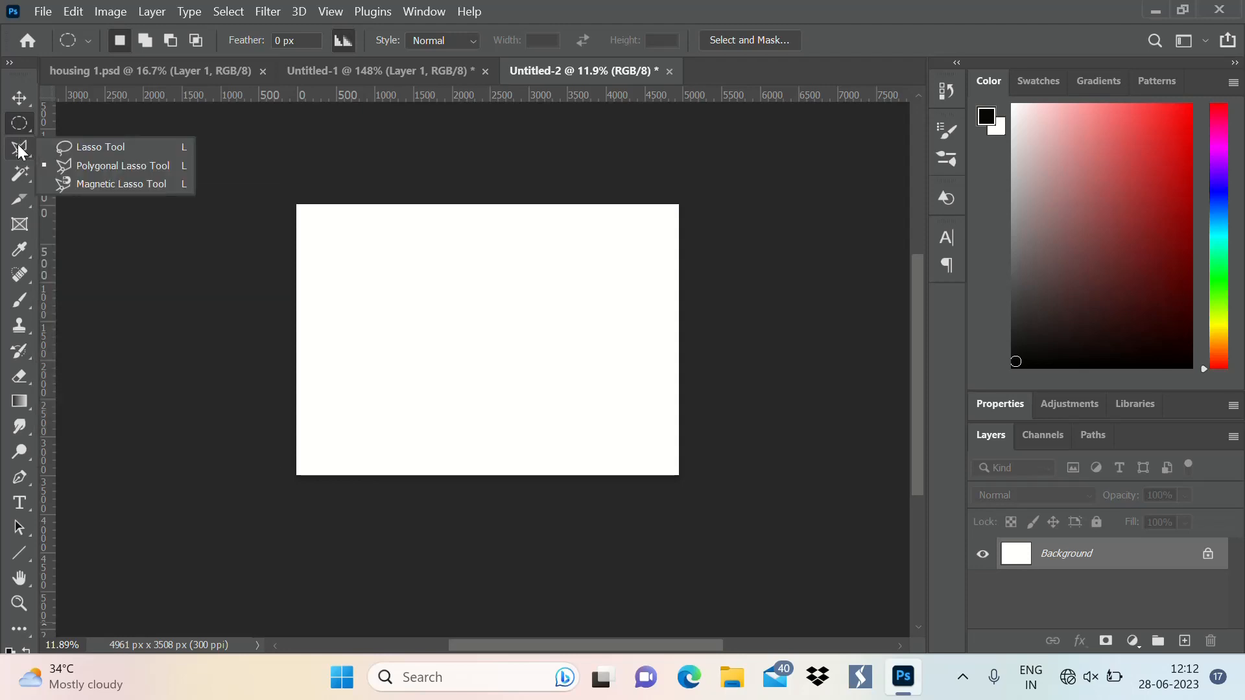
click(383, 65)
scroll(409, 279, down, 10)
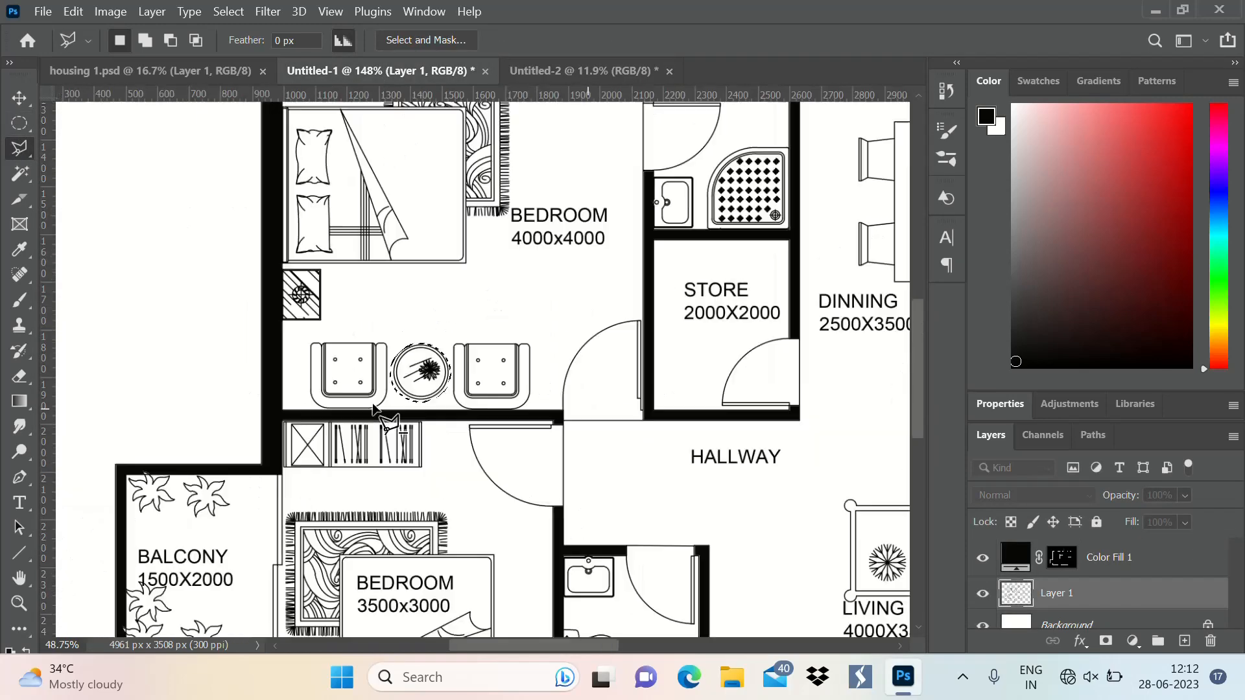
scroll(544, 331, up, 2)
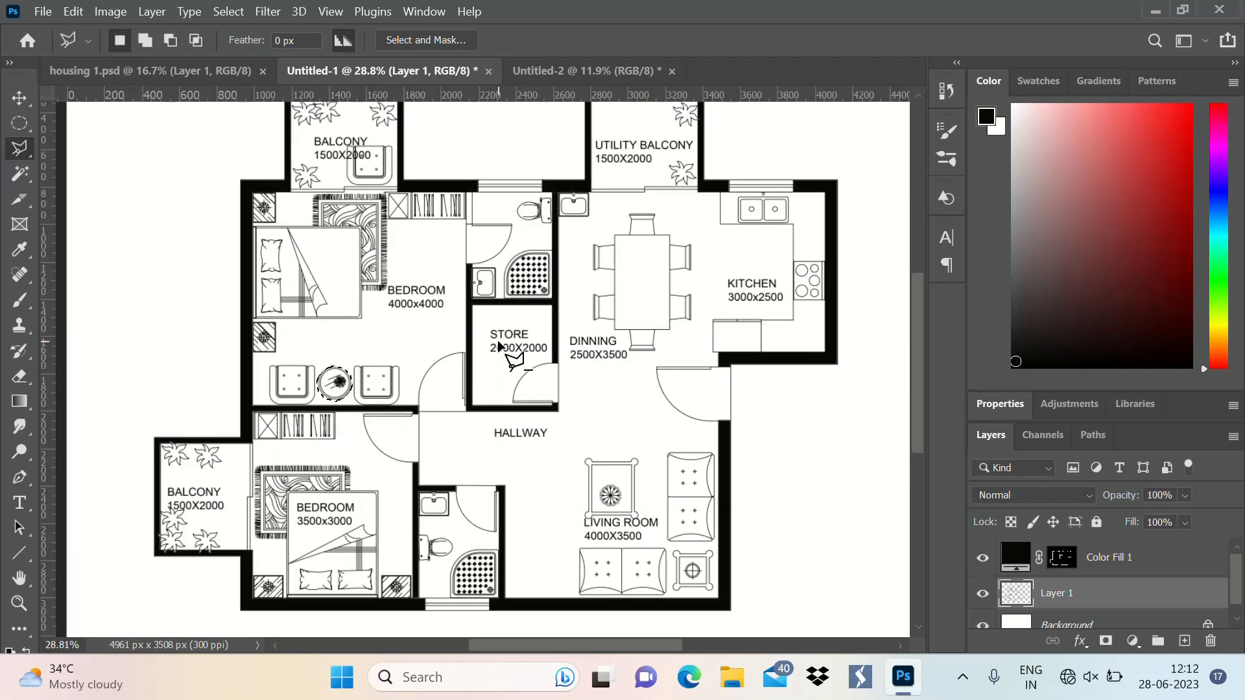
key(ctrl+d)
scroll(519, 363, down, 2)
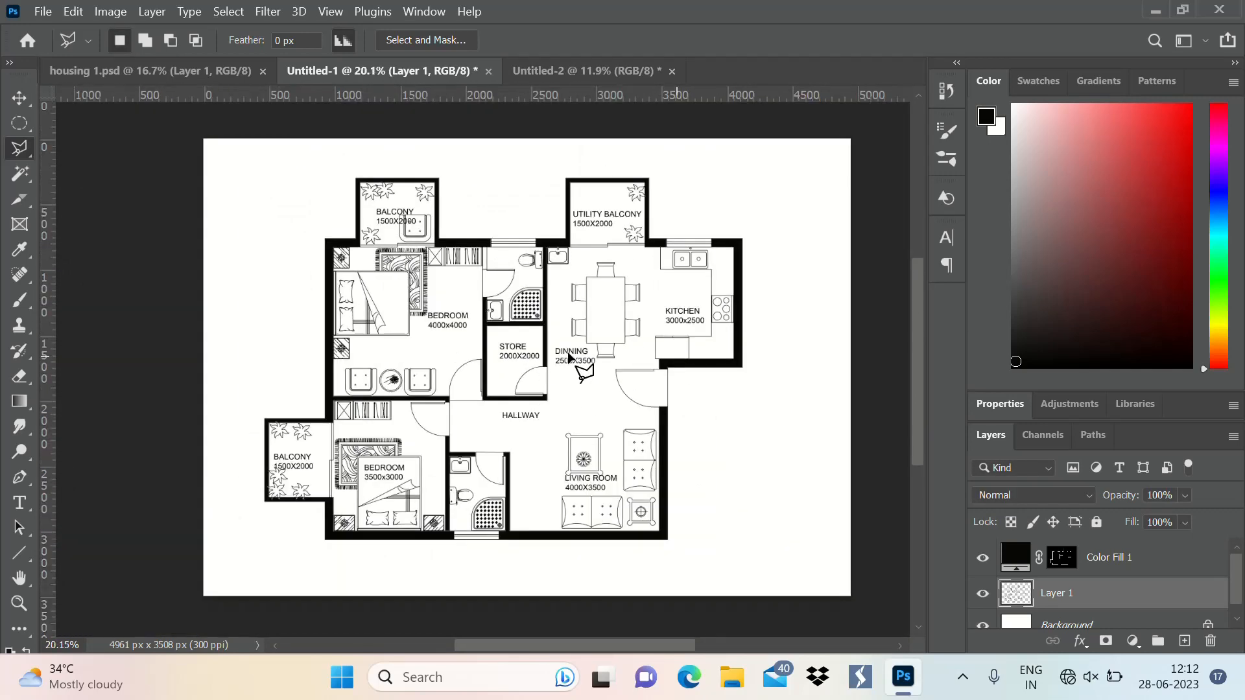
Draw a closed polygonal lasso selection in the white area wrapping the kitchen's outer top and right walls.
scroll(686, 351, down, 1)
scroll(651, 310, up, 2)
scroll(603, 220, up, 2)
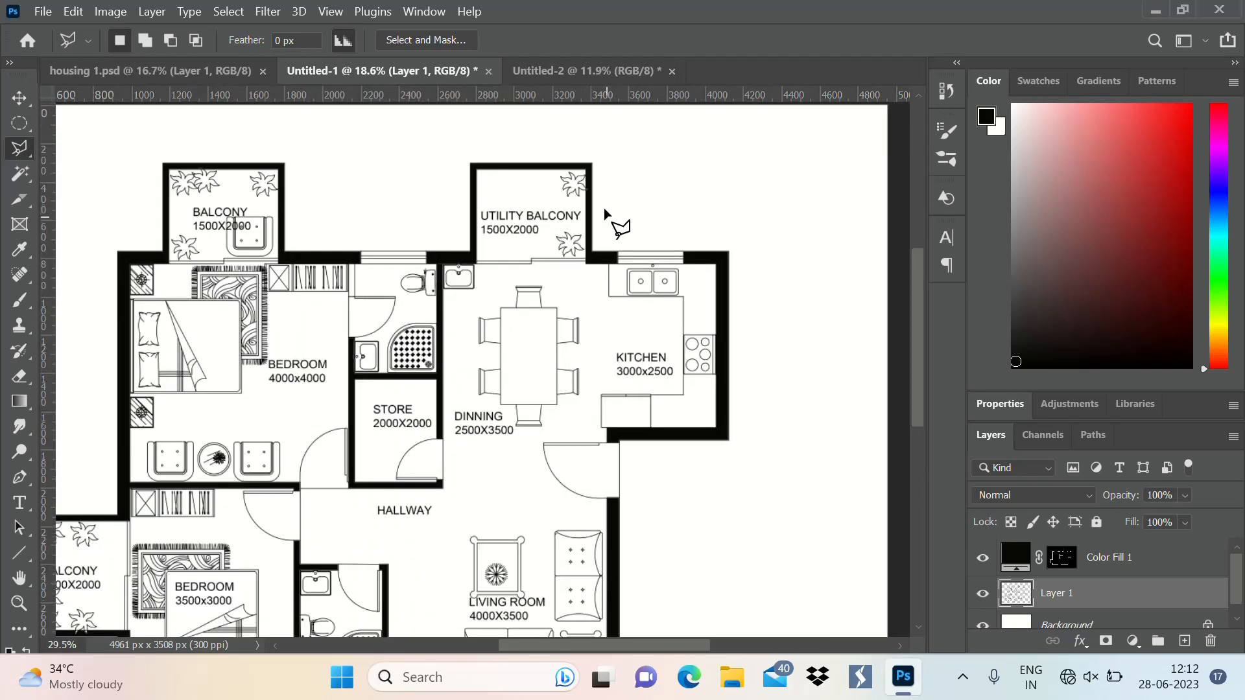
click(588, 254)
click(629, 206)
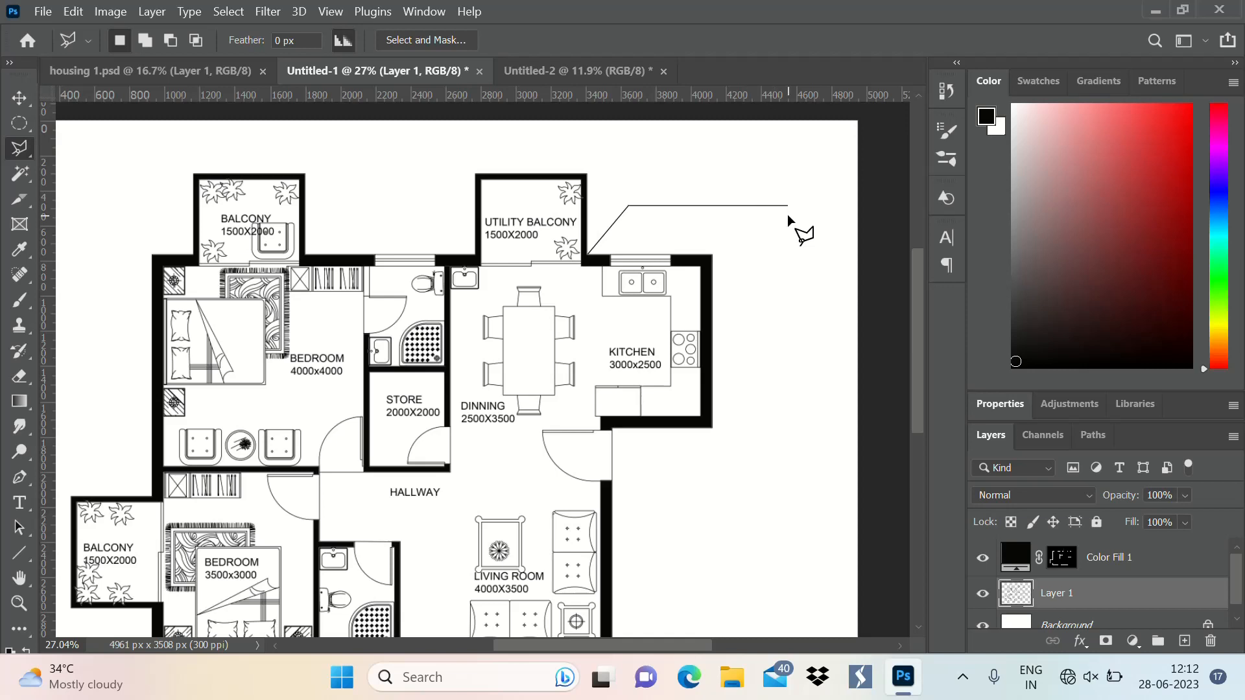
click(788, 206)
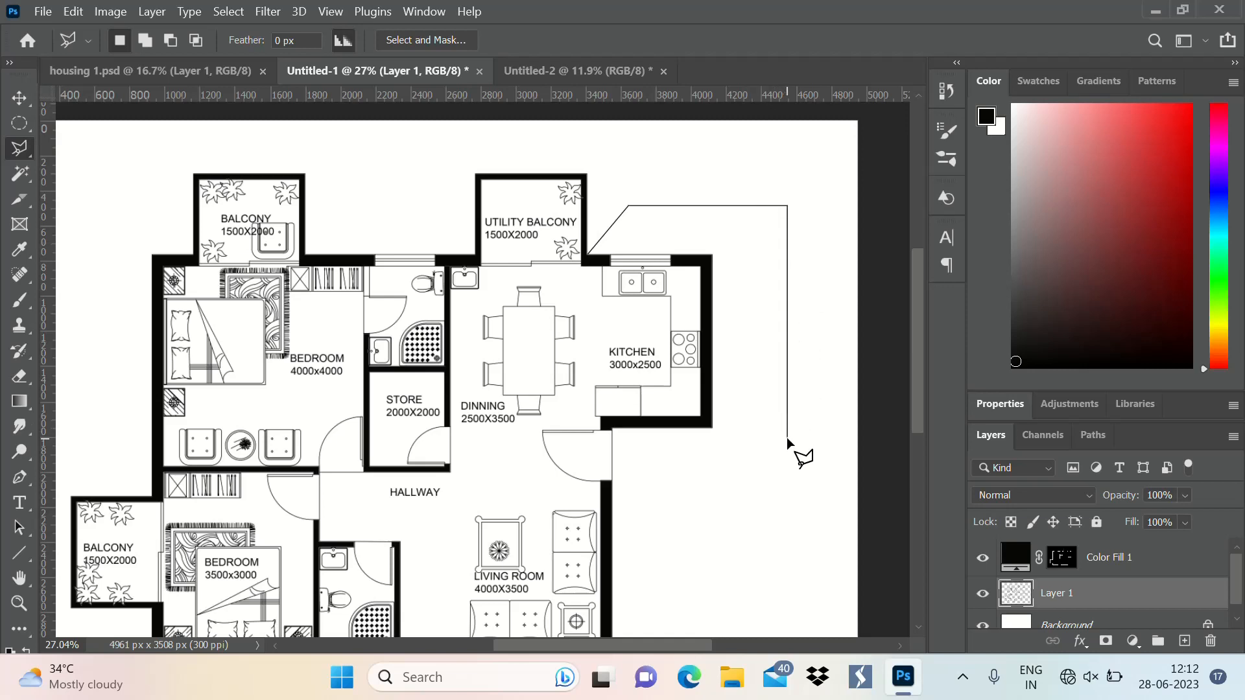
click(787, 388)
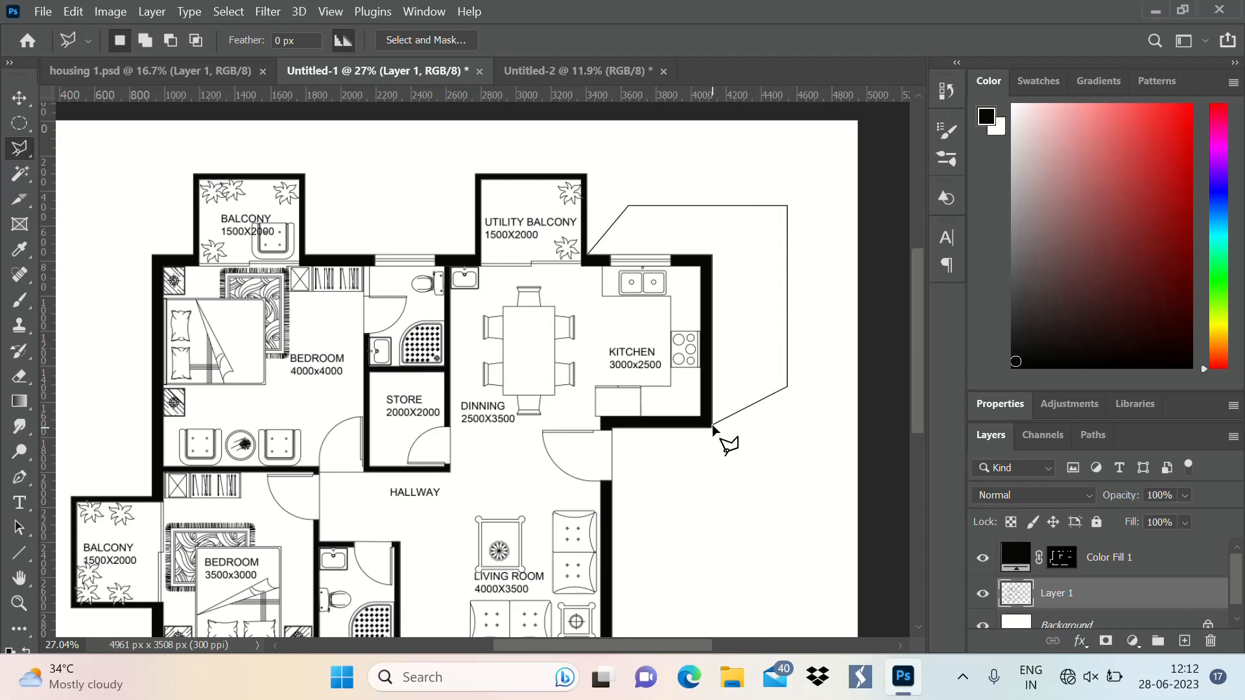
click(713, 427)
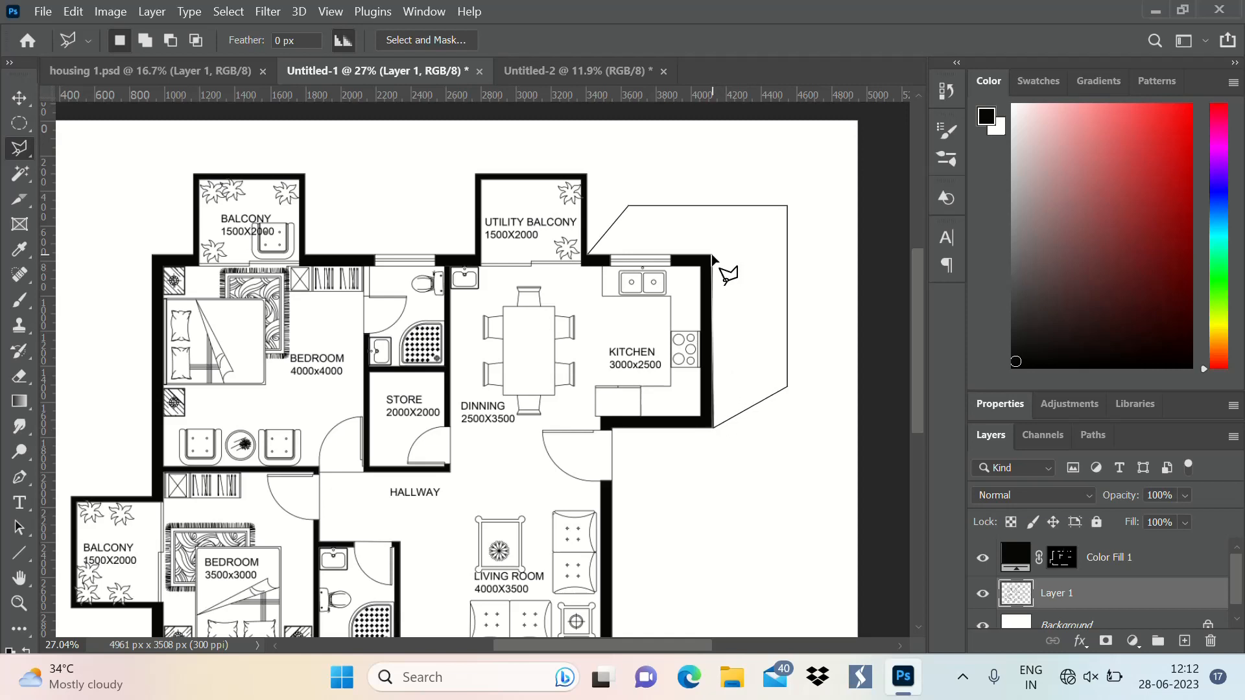
click(713, 258)
click(600, 279)
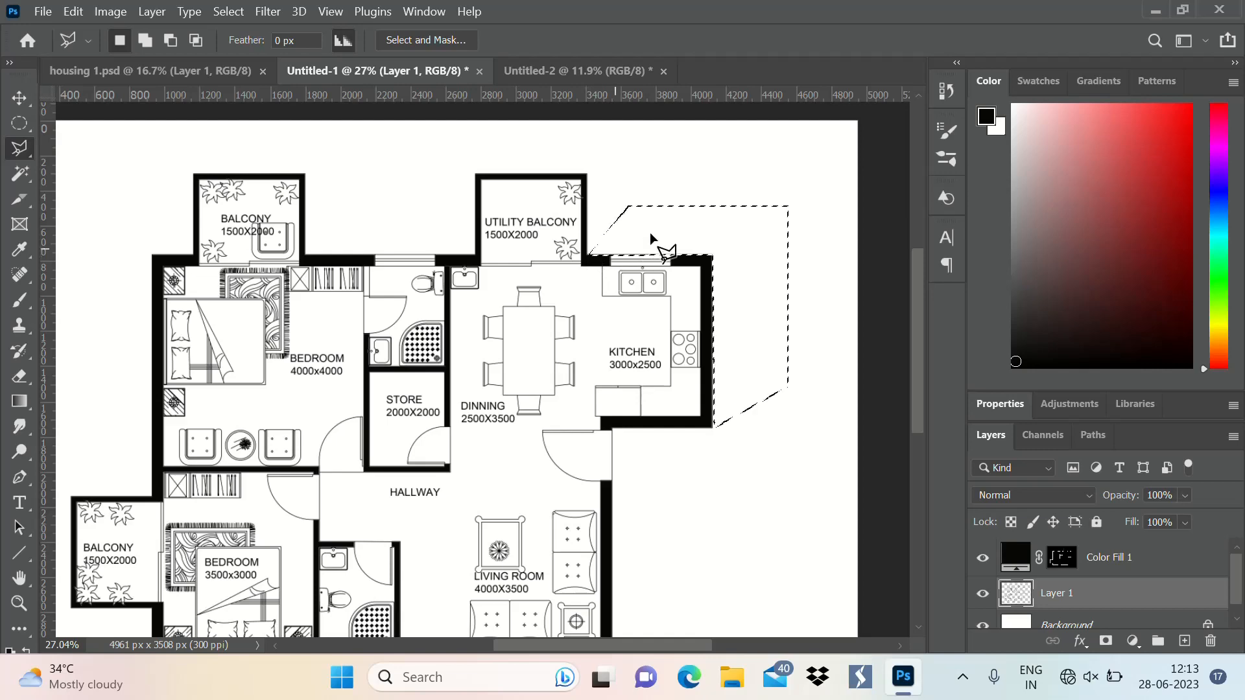
Switch to the Move tool and deselect the active layer, keeping the polygonal selection.
scroll(700, 228, down, 3)
scroll(720, 276, up, 2)
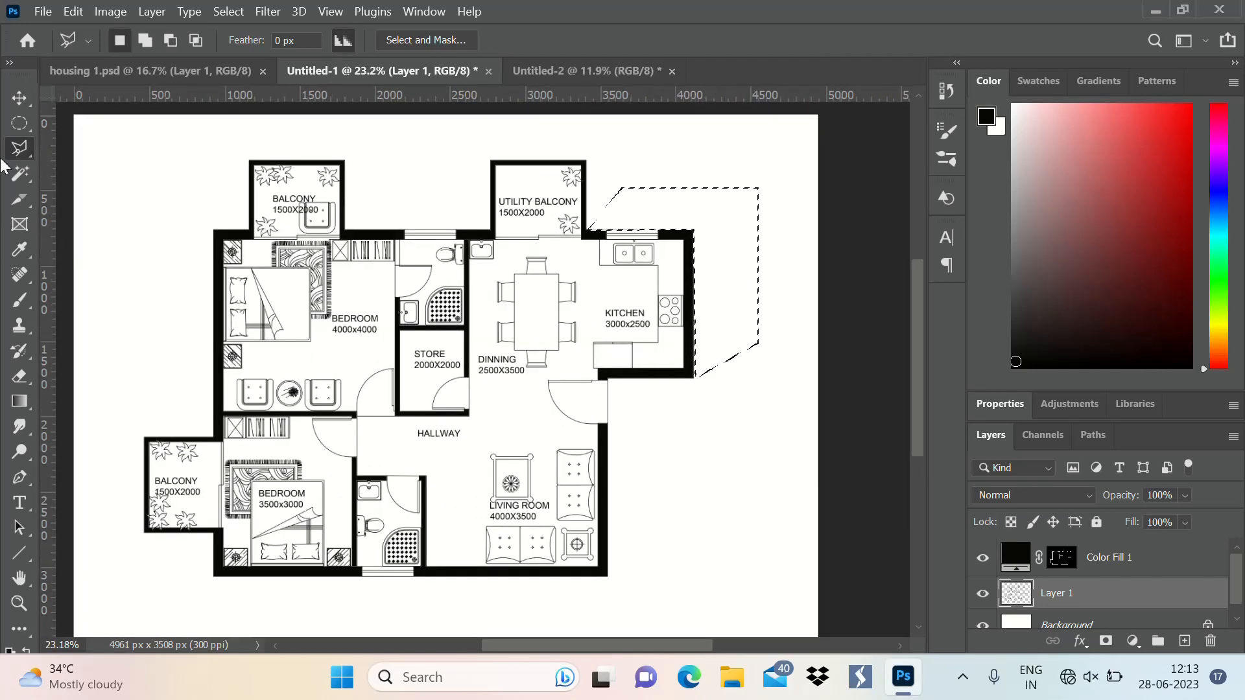
key(v)
click(839, 563)
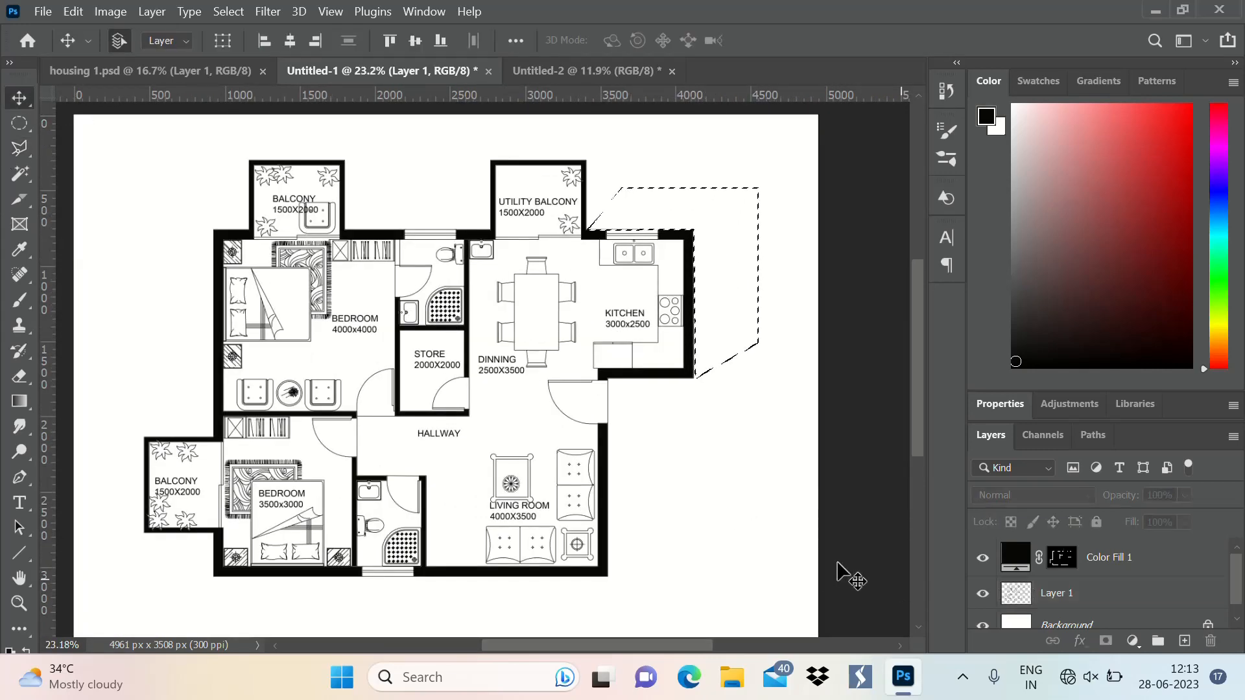
Fill the polygonal selection outside the kitchen's outer walls with a black Solid Color fill layer.
scroll(1087, 601, down, 1)
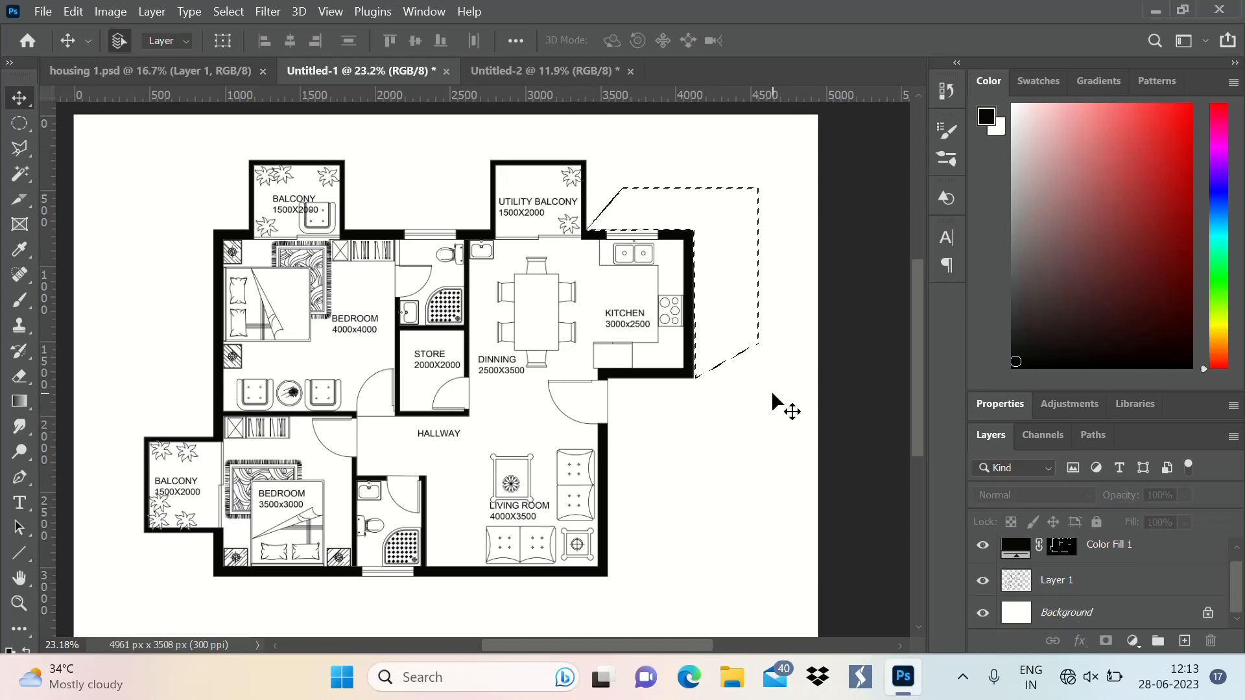
scroll(786, 411, down, 1)
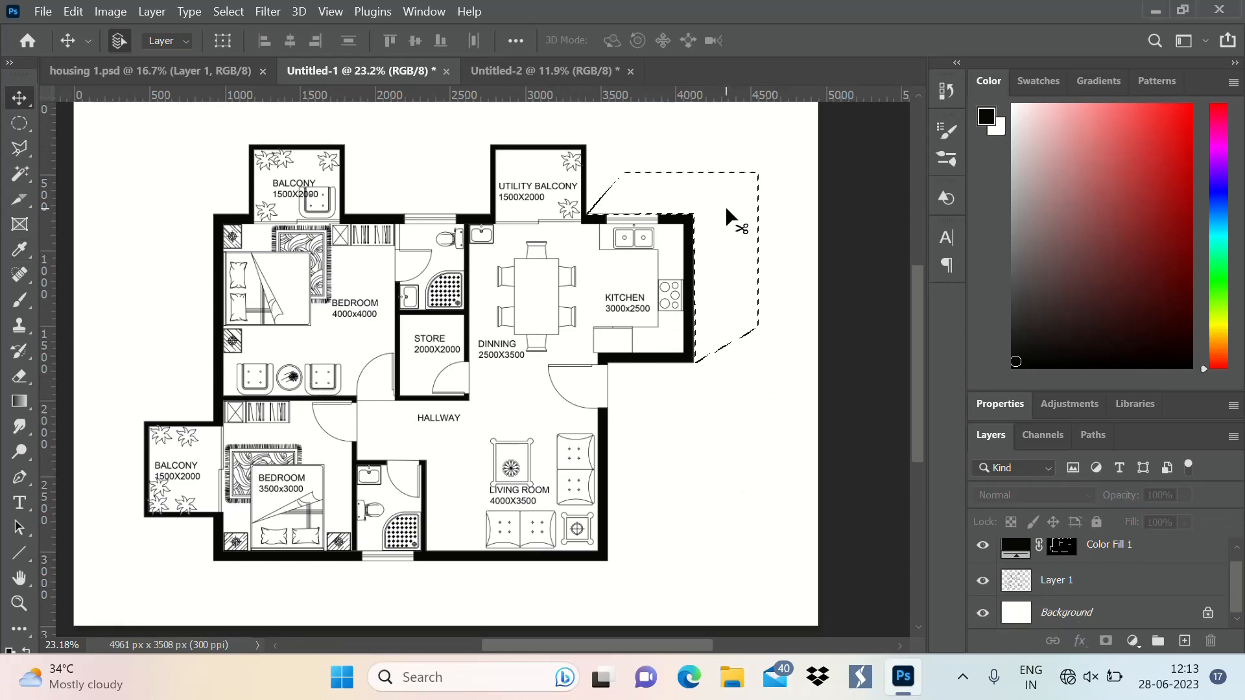
click(1132, 640)
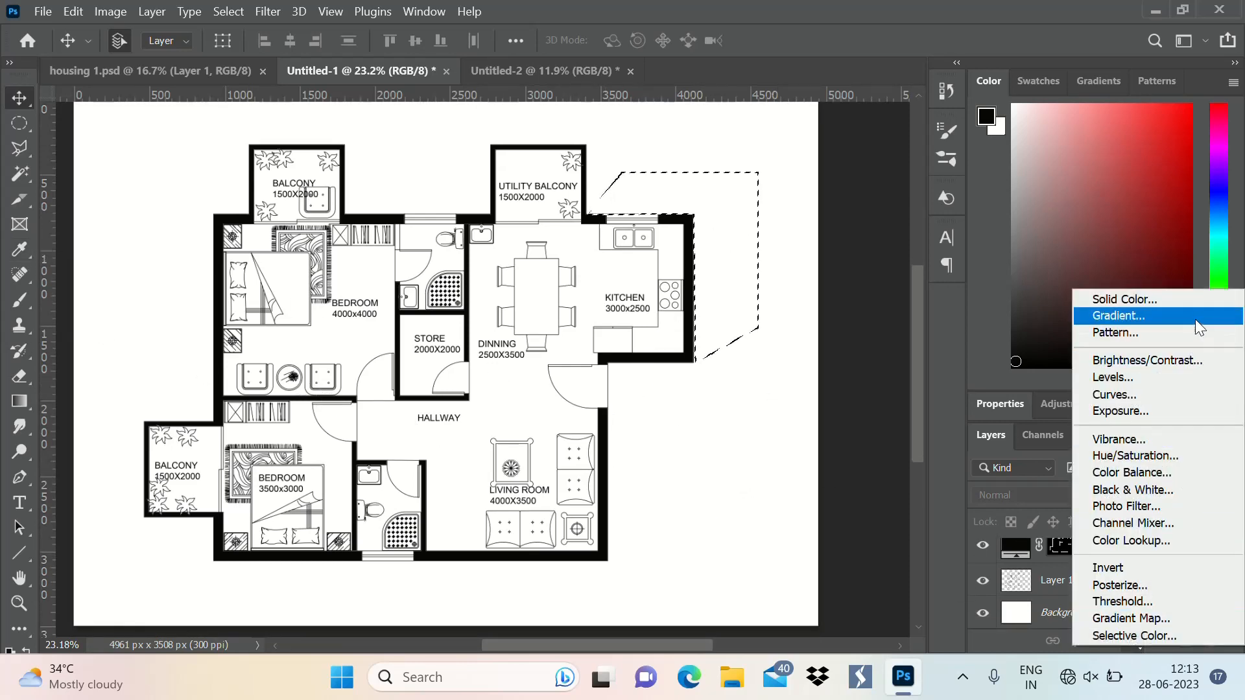
click(1161, 299)
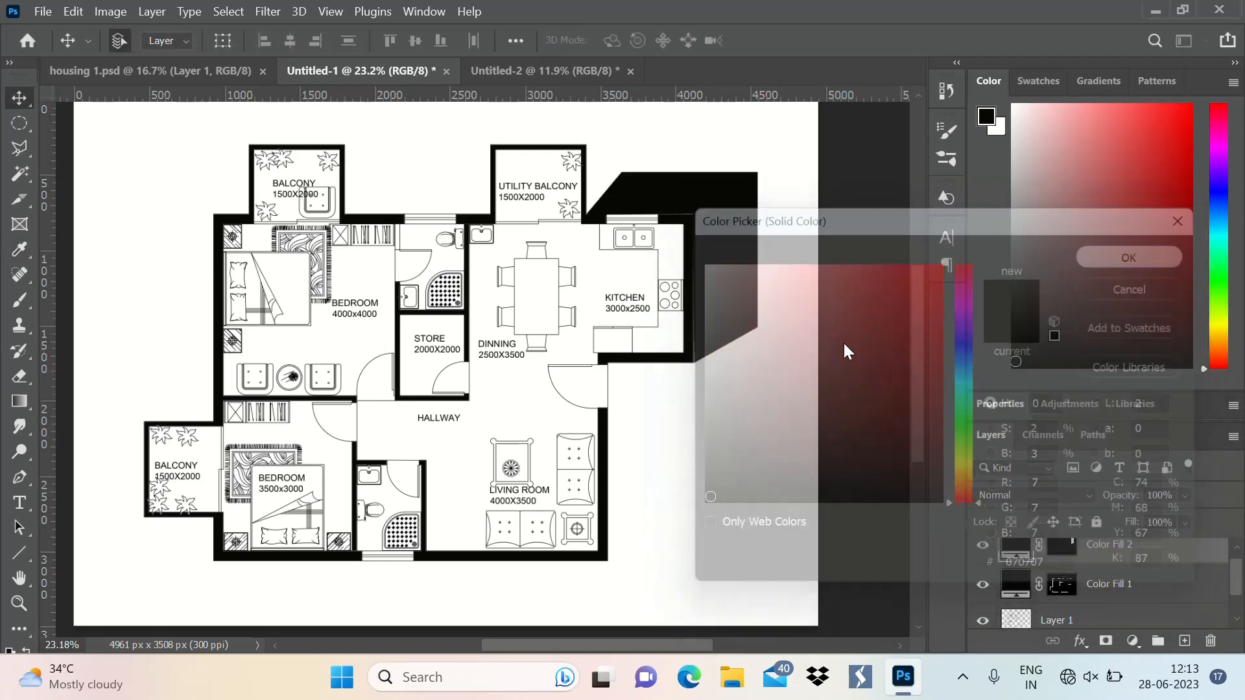
Set the opacity of the fill layer outside the kitchen to 10%.
click(1184, 495)
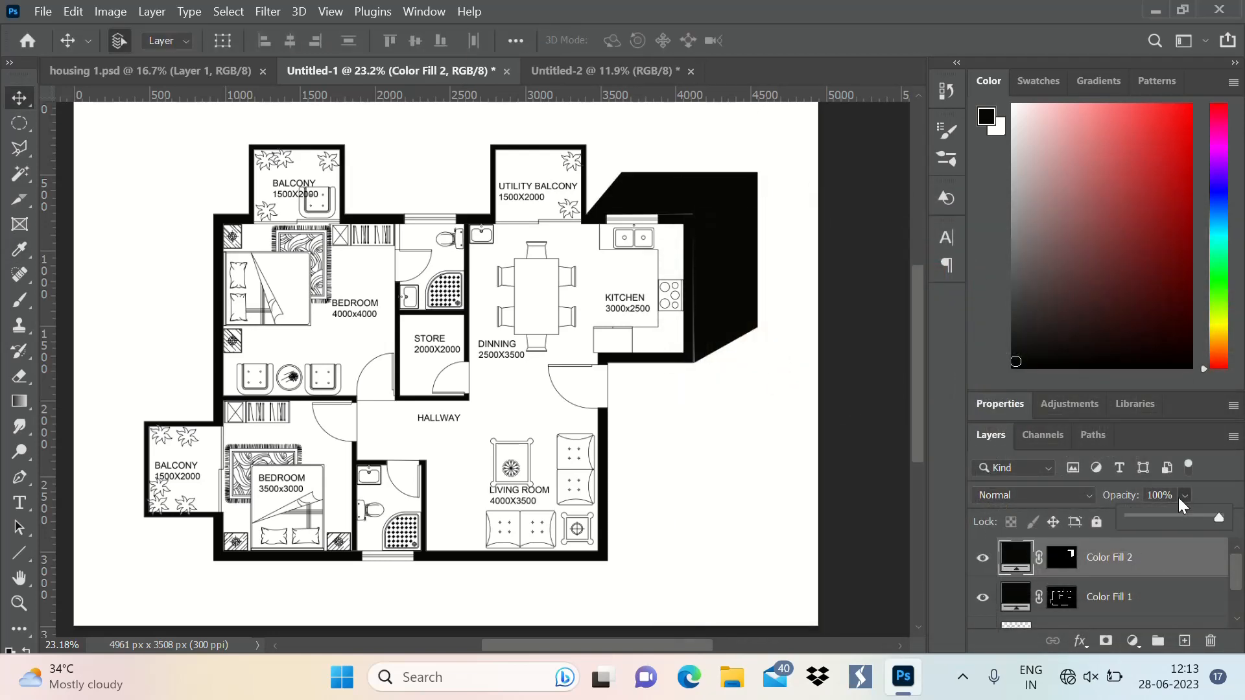
click(1175, 495)
text(10)
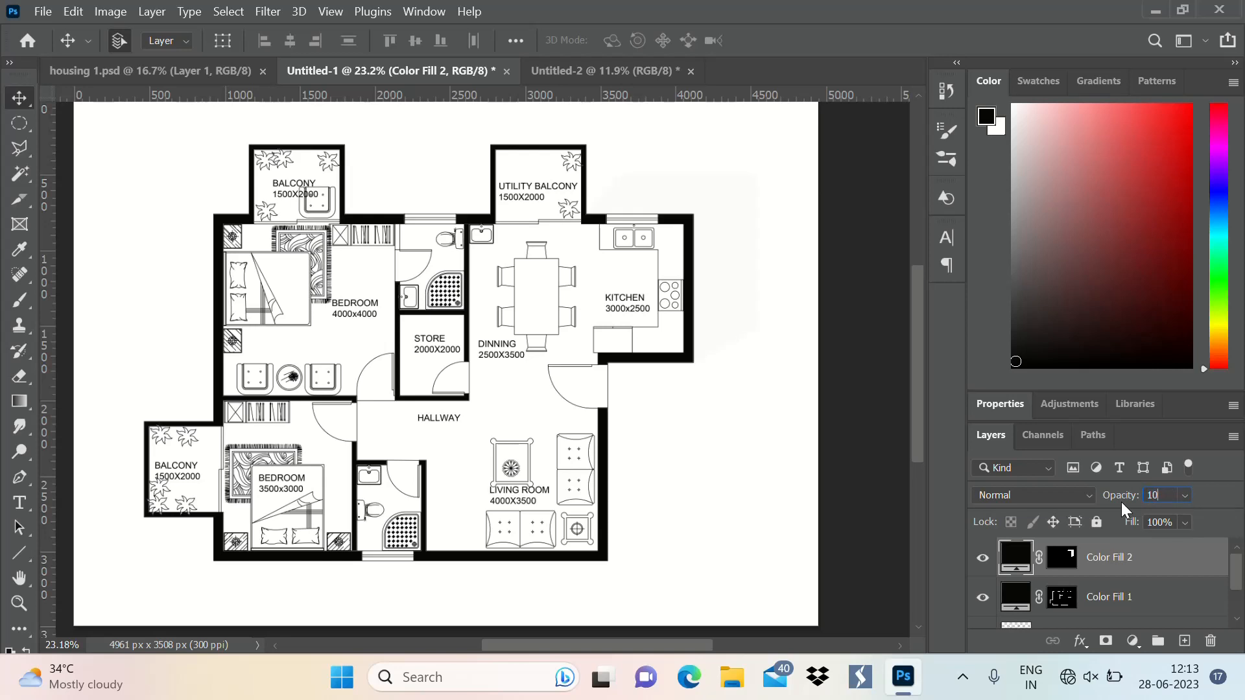
key(Return)
scroll(803, 386, down, 2)
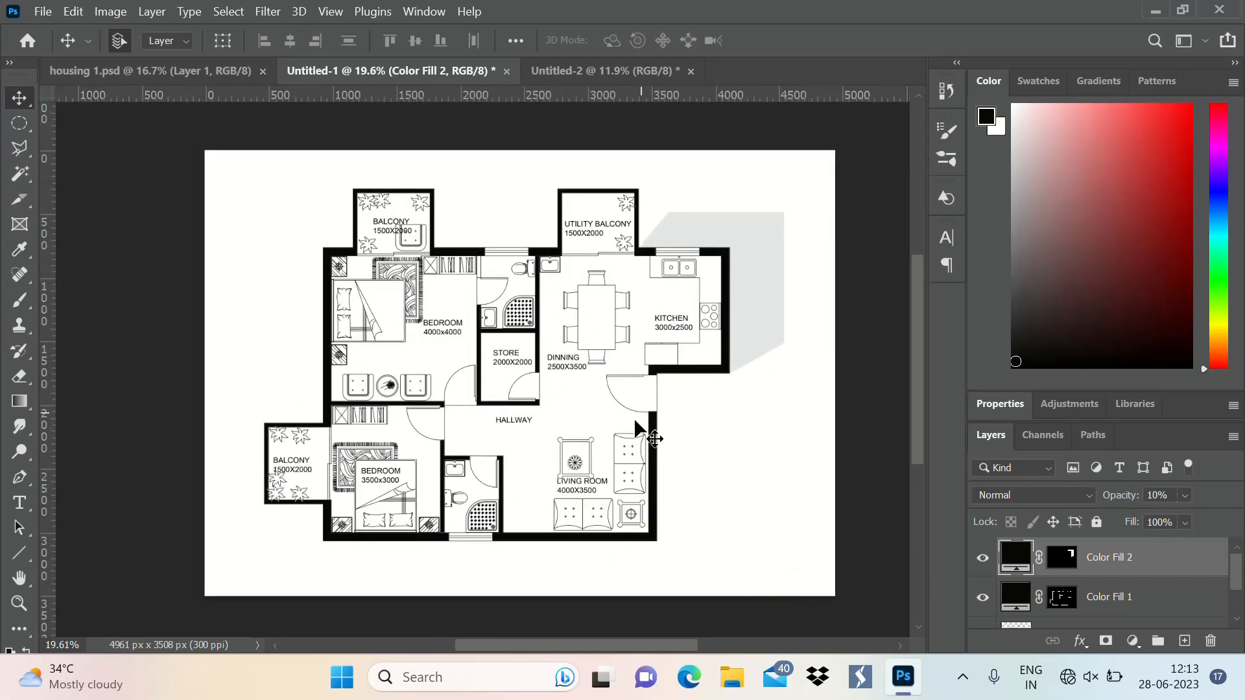
Trace the rectangular dining tabletop corner to corner with a closed Polygonal Lasso selection, leaving out the chairs.
scroll(655, 337, up, 8)
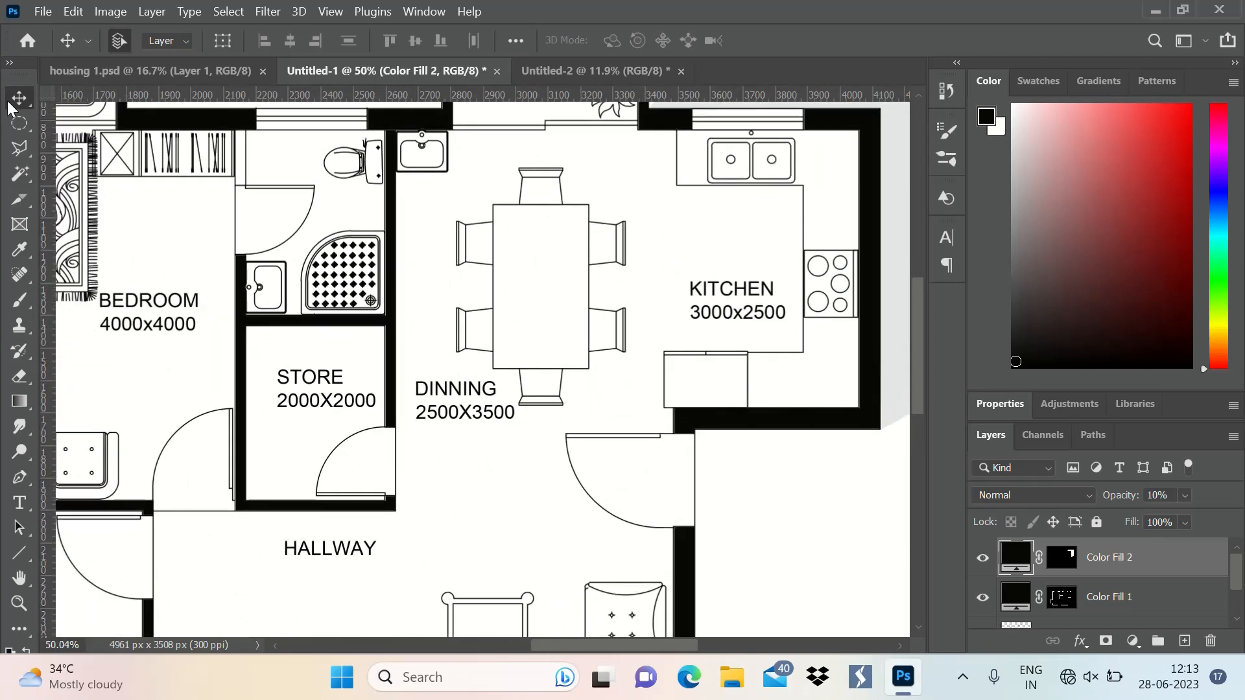
click(18, 148)
scroll(541, 211, up, 2)
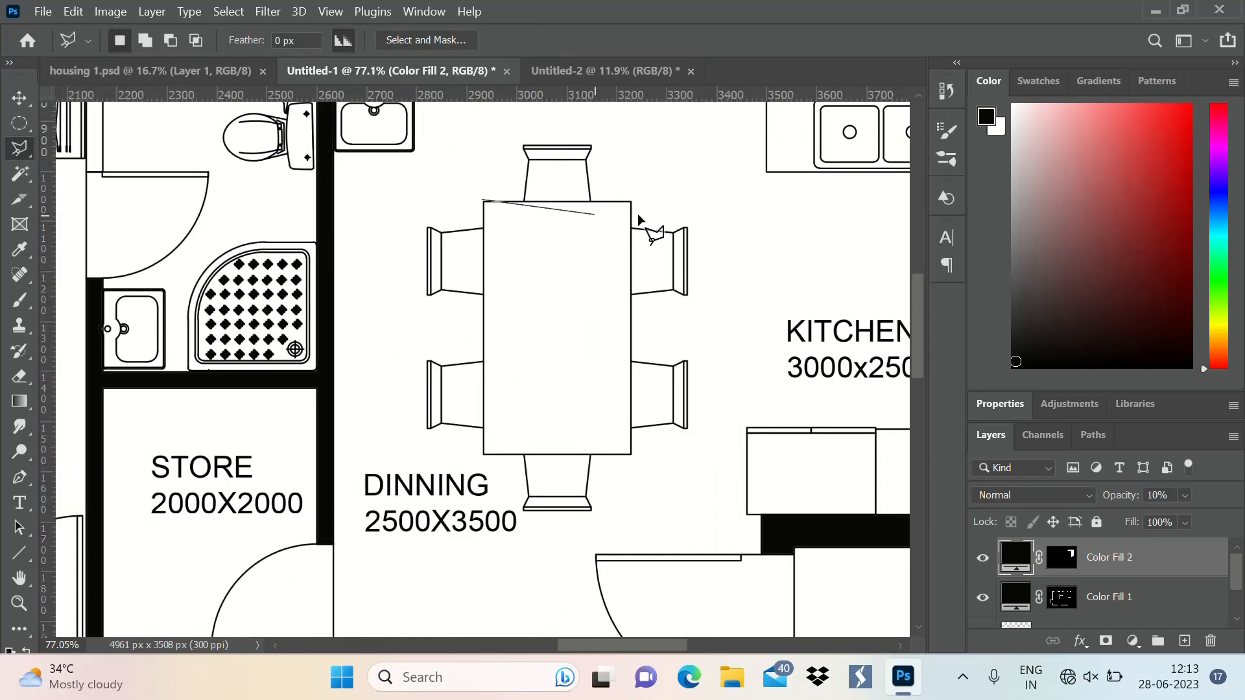
click(630, 205)
click(629, 453)
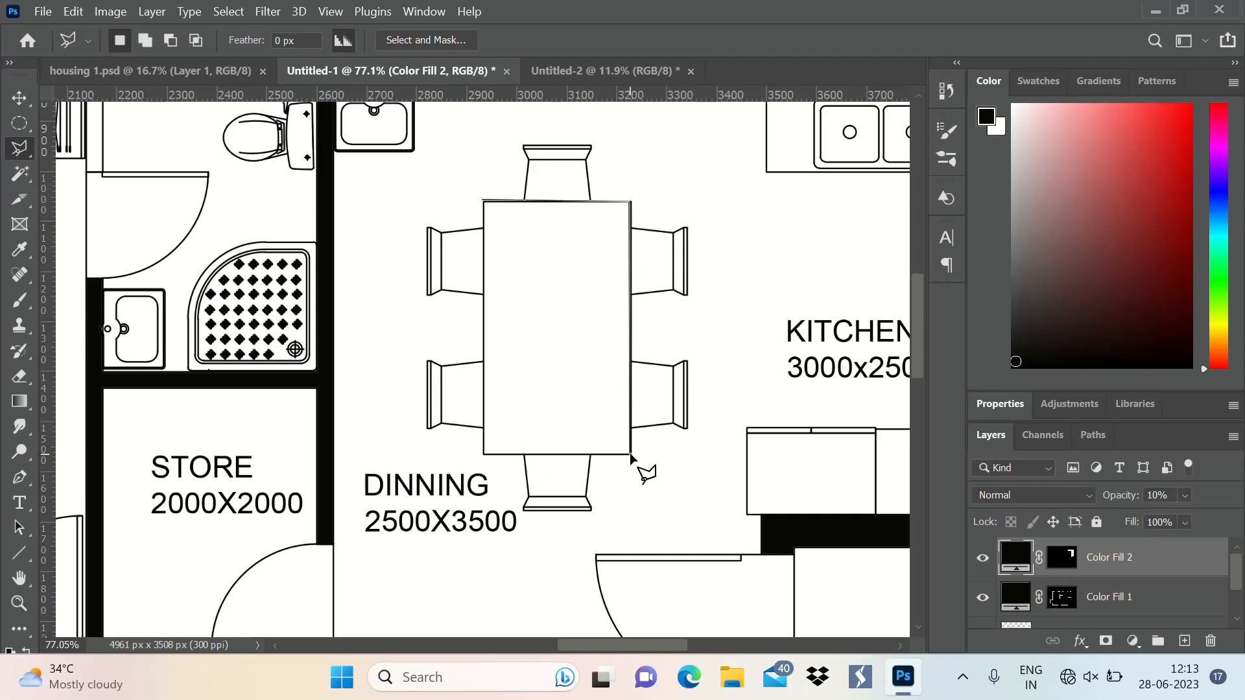
click(486, 454)
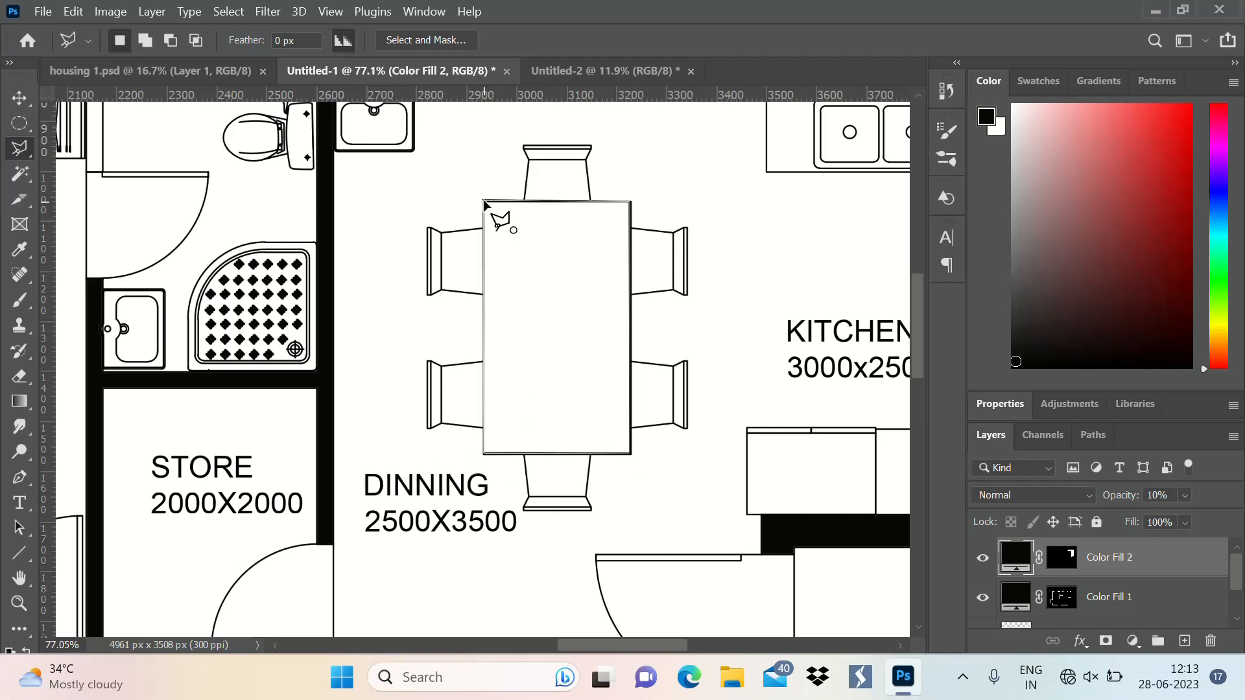
click(488, 204)
Fill the dining tabletop selection with a Solid Color fill layer in 070707.
click(1133, 640)
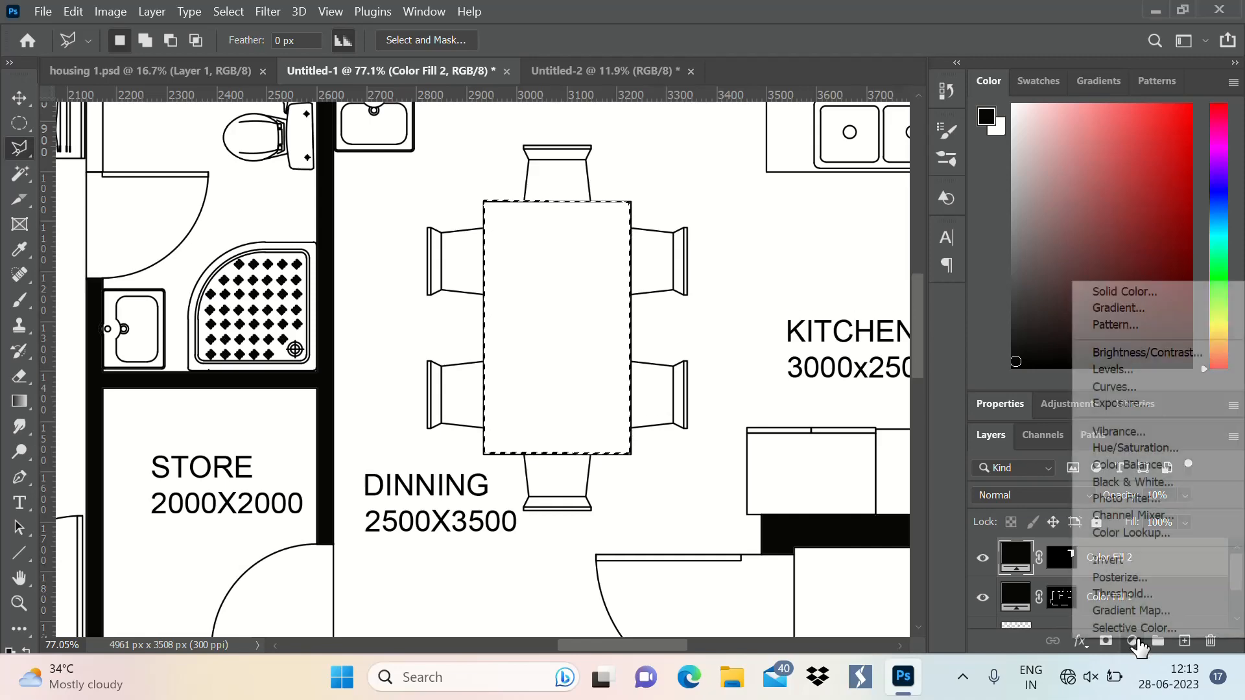
click(1145, 297)
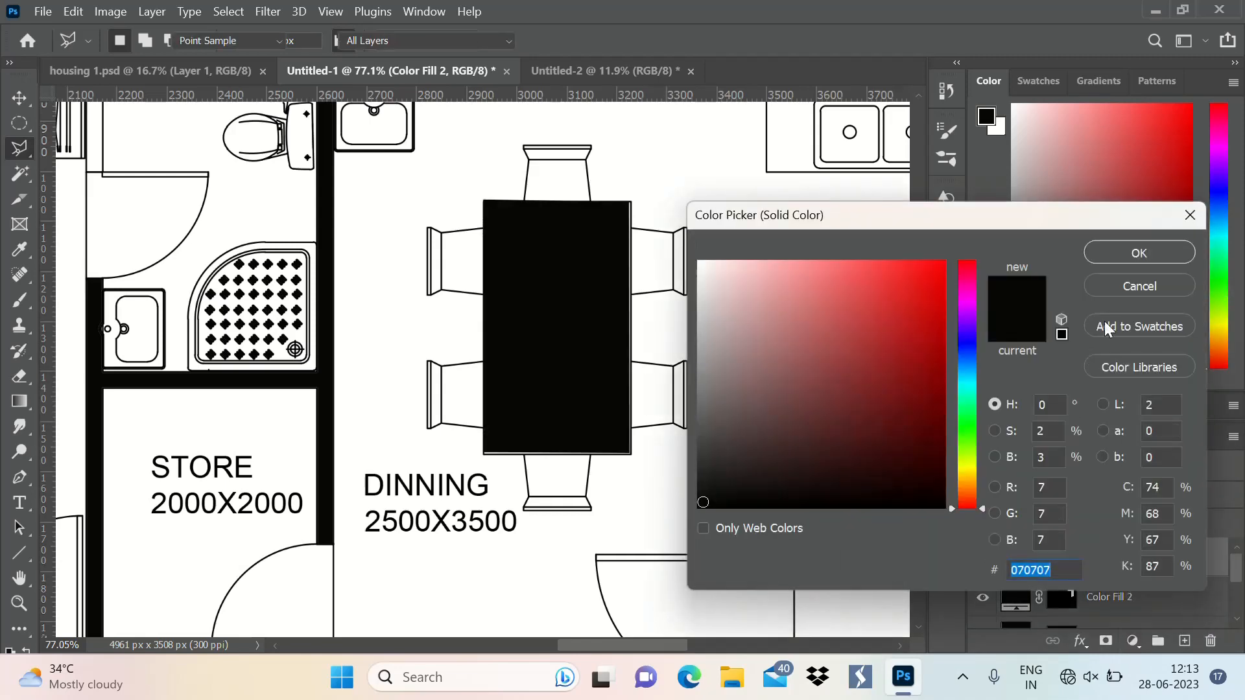
click(1146, 253)
scroll(568, 398, down, 5)
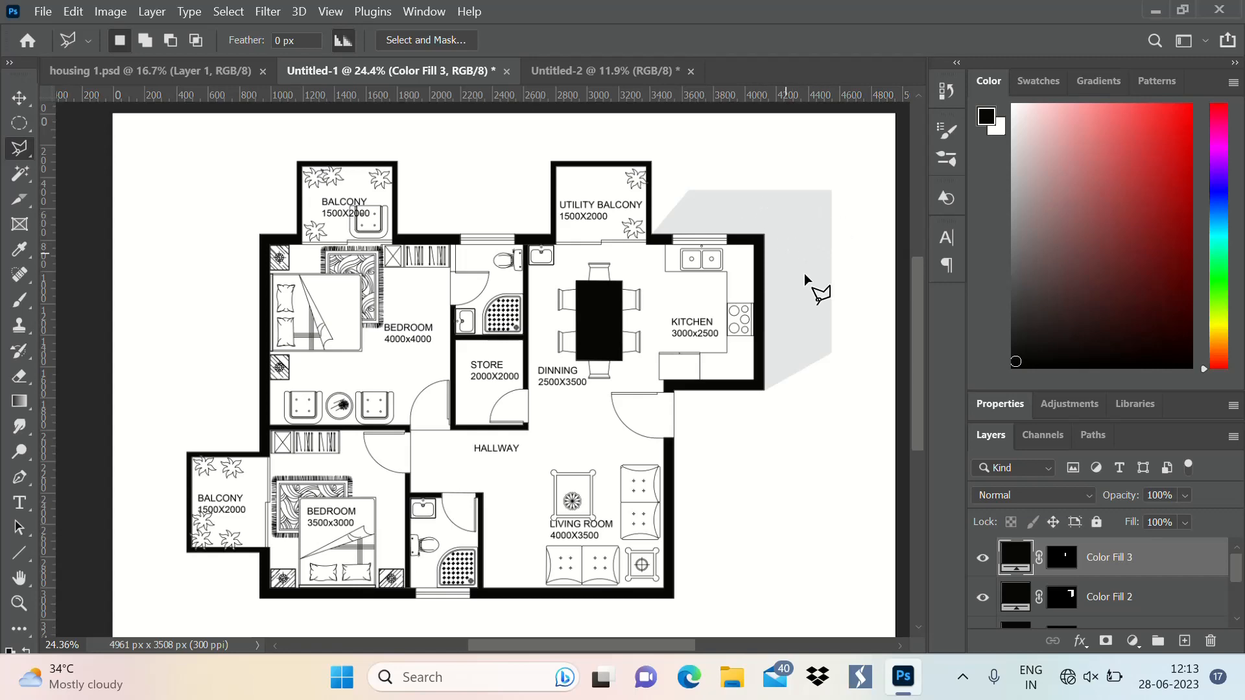
Draw a closed six-sided polygonal lasso selection in the white area between the living room's outer wall and the canvas edge.
scroll(324, 446, down, 3)
scroll(339, 370, up, 5)
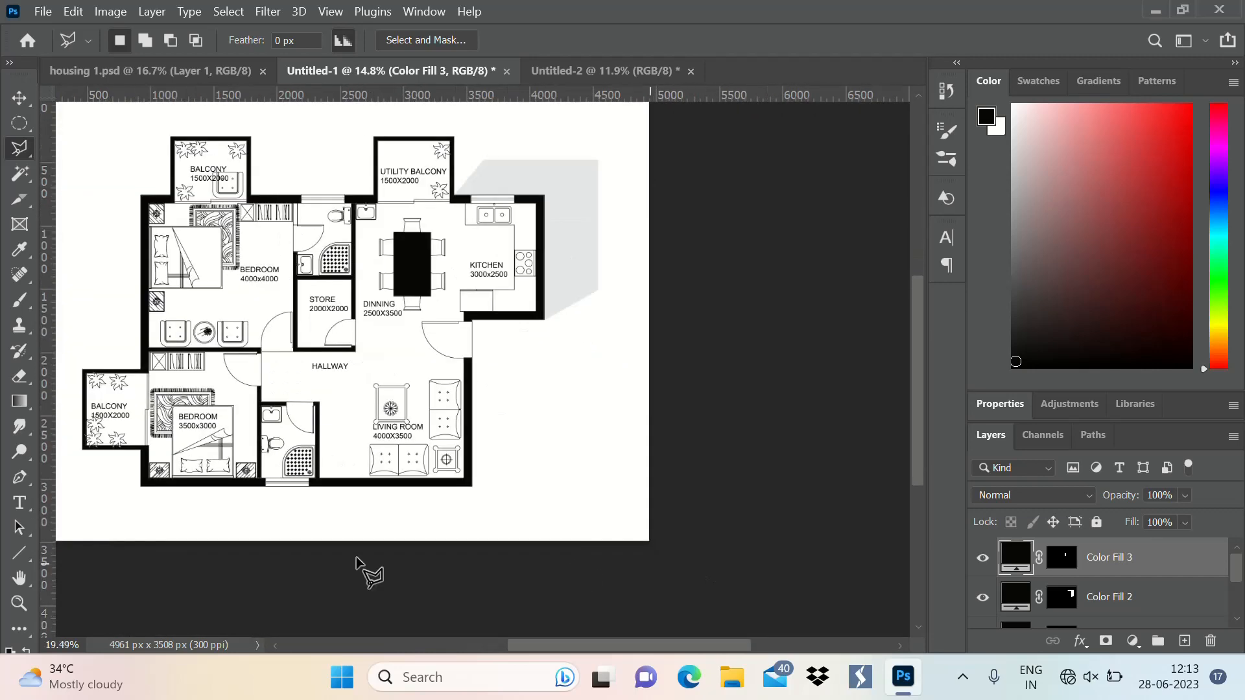
scroll(736, 254, down, 1)
scroll(589, 403, up, 1)
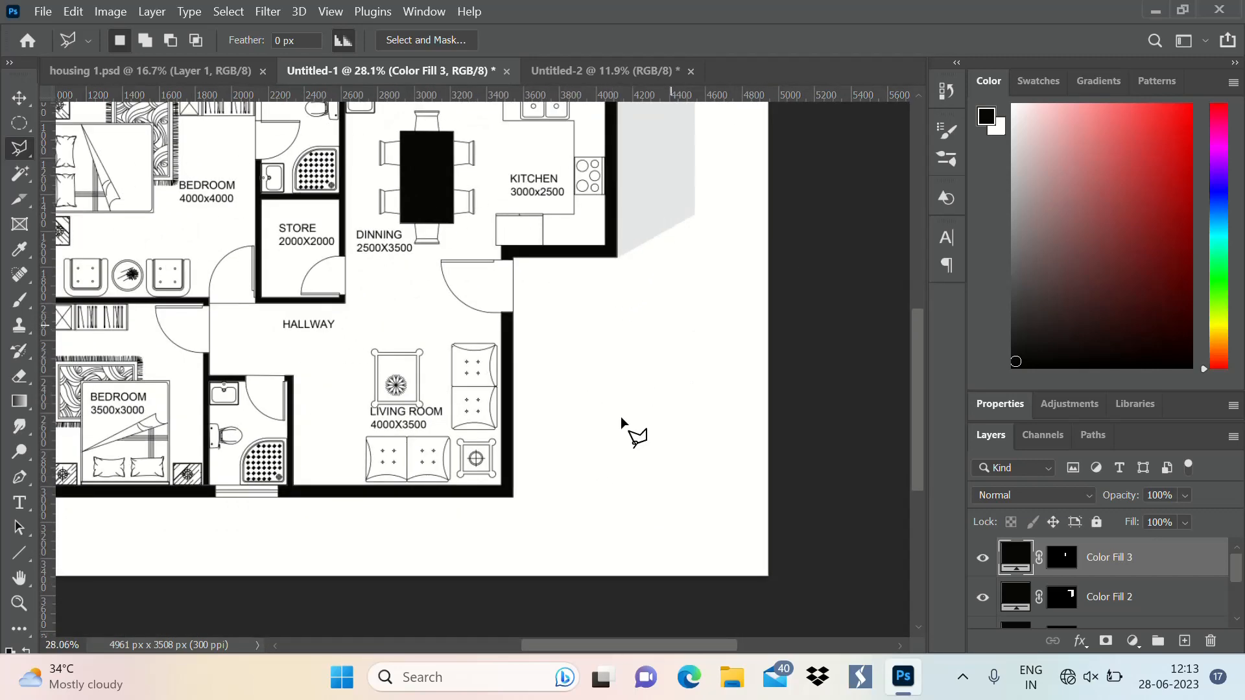
click(589, 412)
click(605, 326)
click(698, 303)
click(743, 379)
click(733, 449)
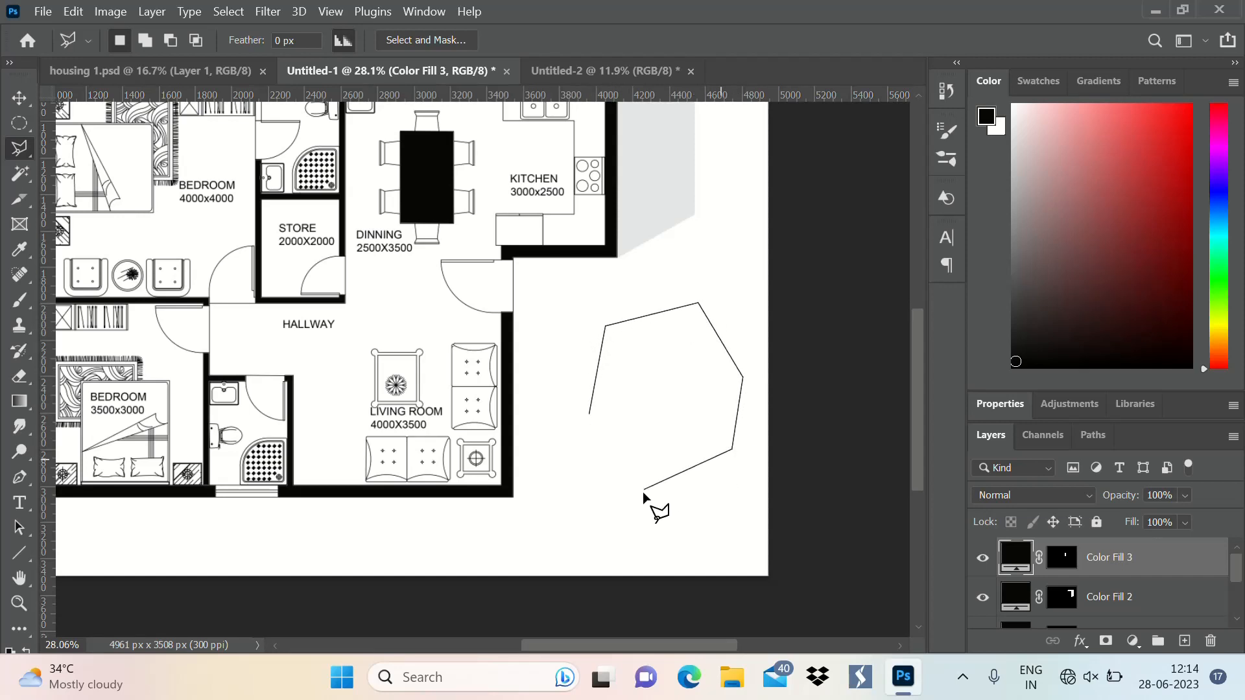
click(638, 488)
click(589, 414)
scroll(726, 361, down, 1)
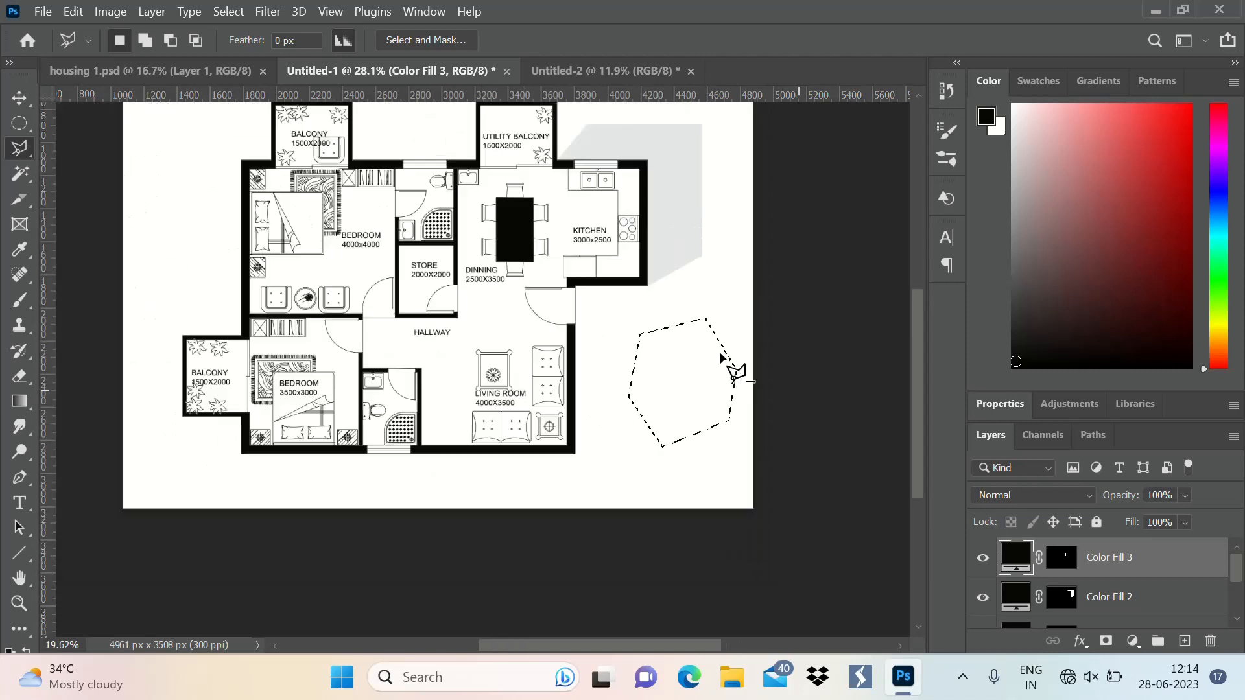
scroll(705, 400, down, 1)
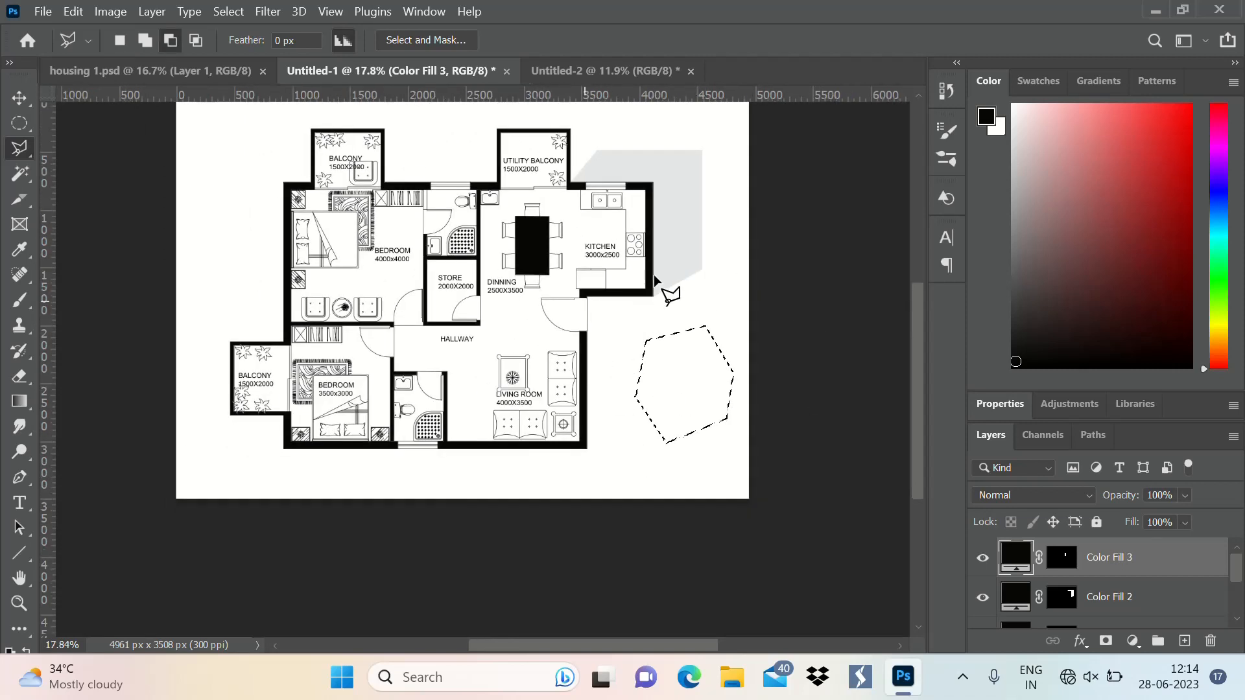
Fill the six-sided selection with a Solid Color fill layer in 070707.
click(1133, 640)
click(1177, 295)
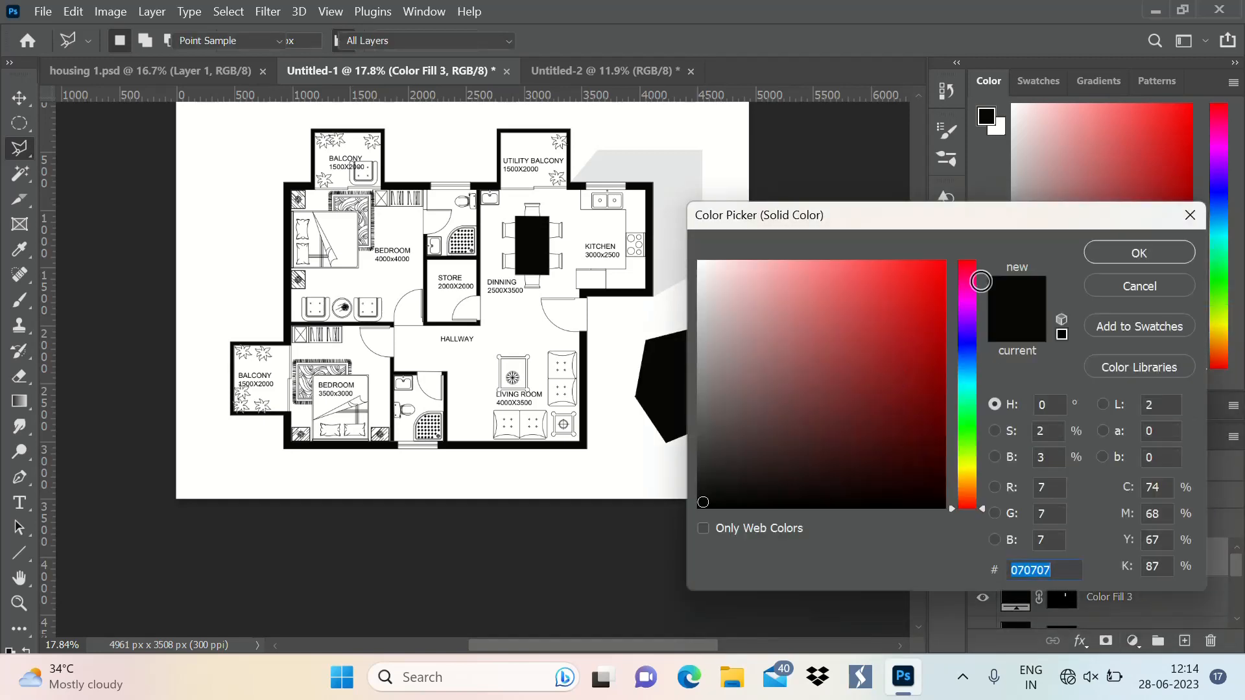
click(1096, 247)
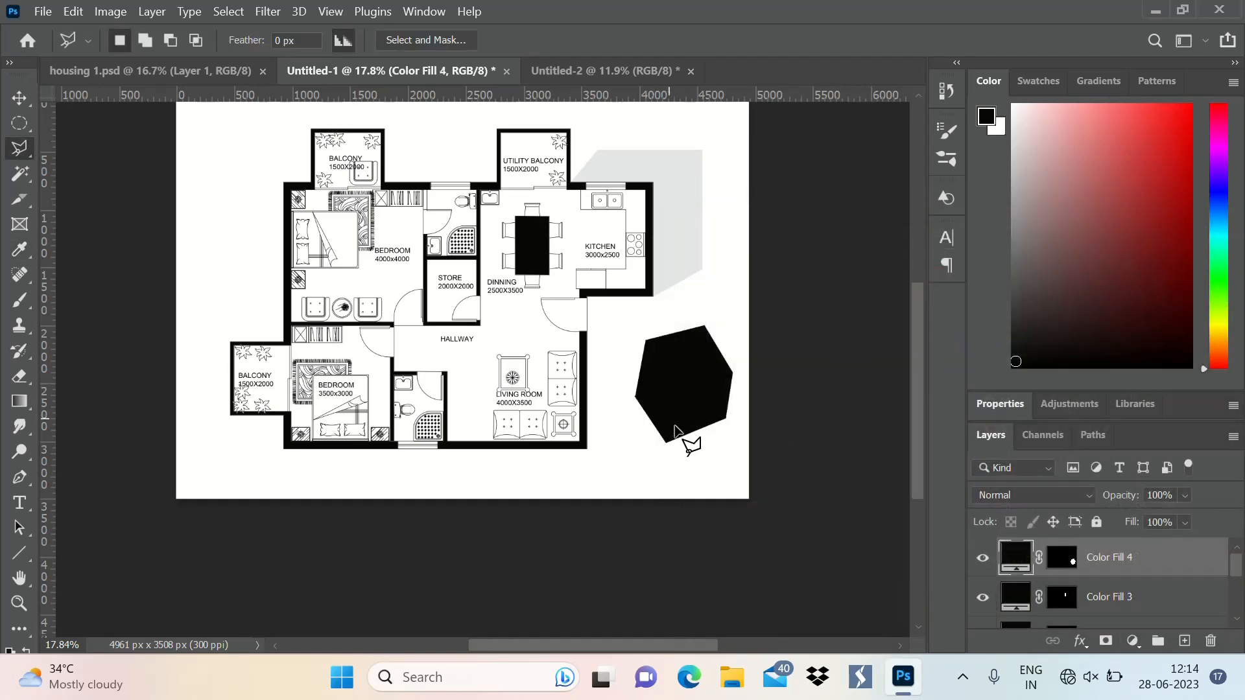
scroll(686, 436, down, 3)
Switch to Untitled-2 and draw a closed four-sided polygonal lasso selection on the upper part of the blank canvas.
click(579, 65)
scroll(463, 325, down, 2)
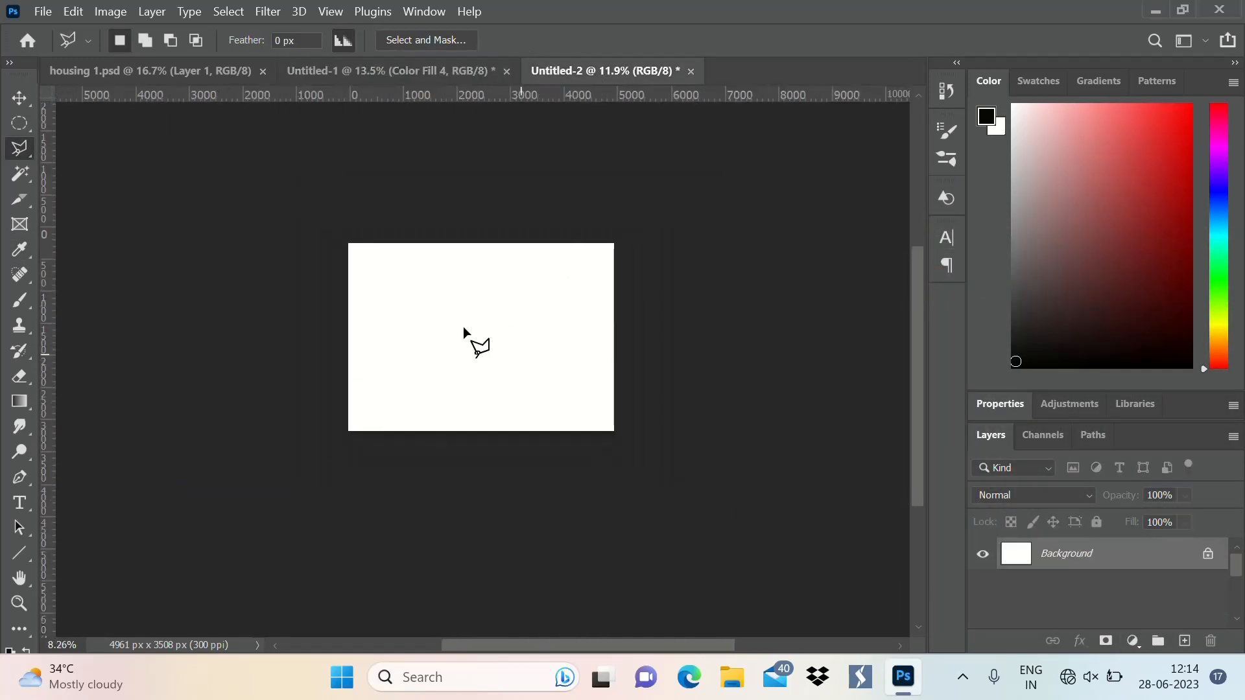
scroll(380, 322, up, 2)
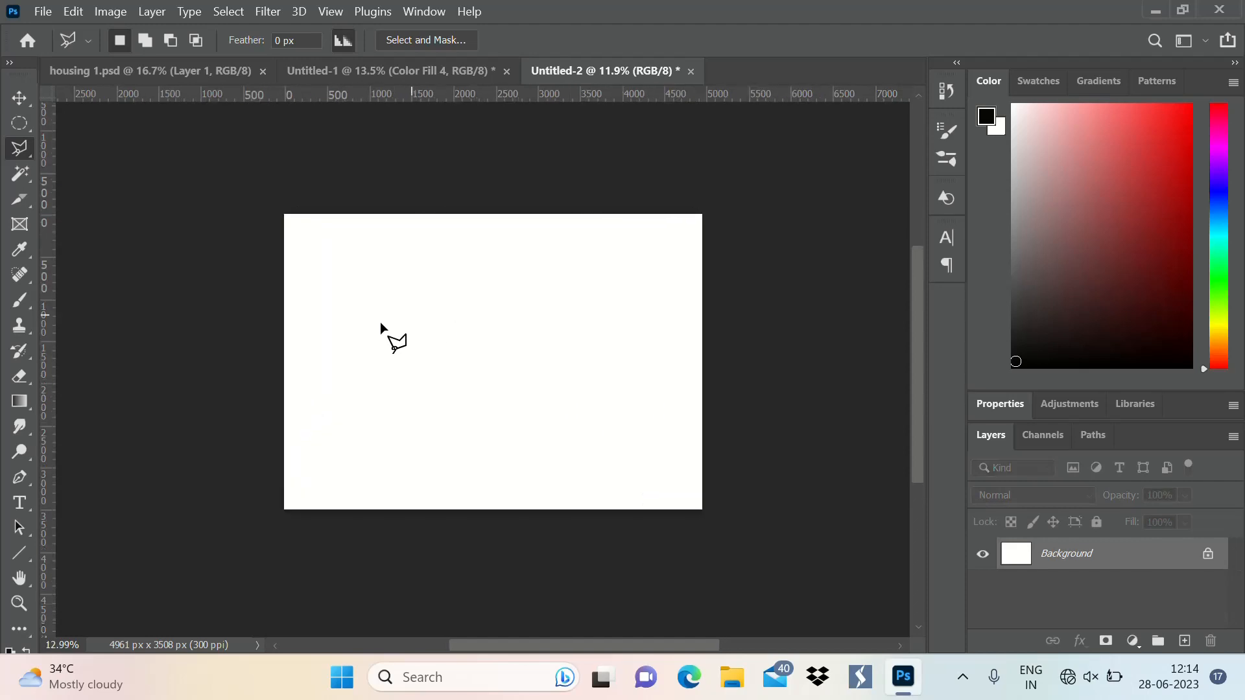
click(410, 293)
click(511, 247)
click(610, 333)
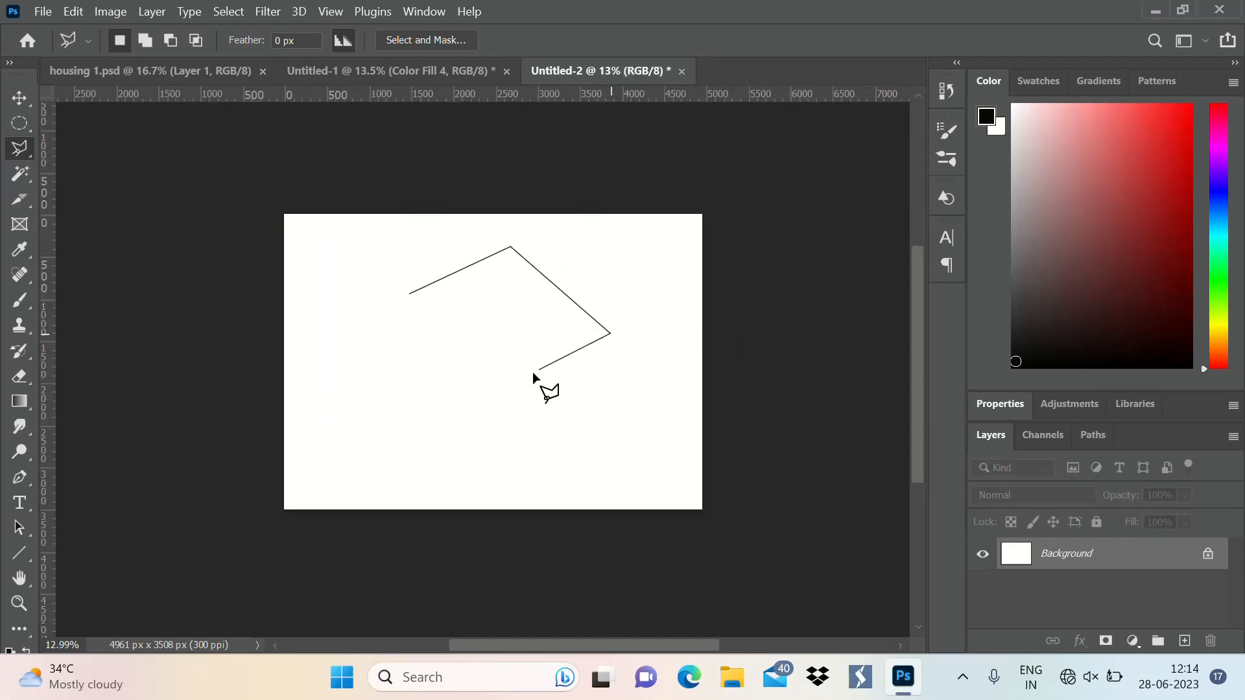
click(532, 382)
click(410, 294)
Fill the four-sided selection in Untitled-2 with a black Solid Color fill layer.
click(1133, 641)
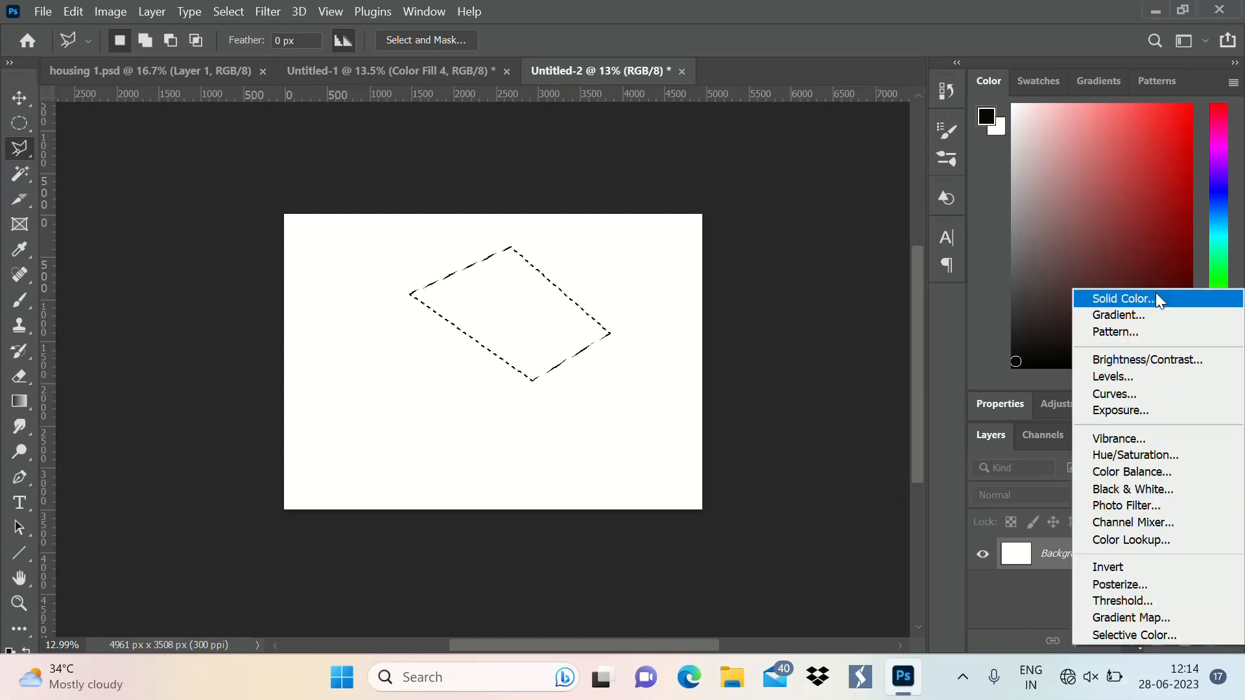
click(1157, 297)
click(1154, 258)
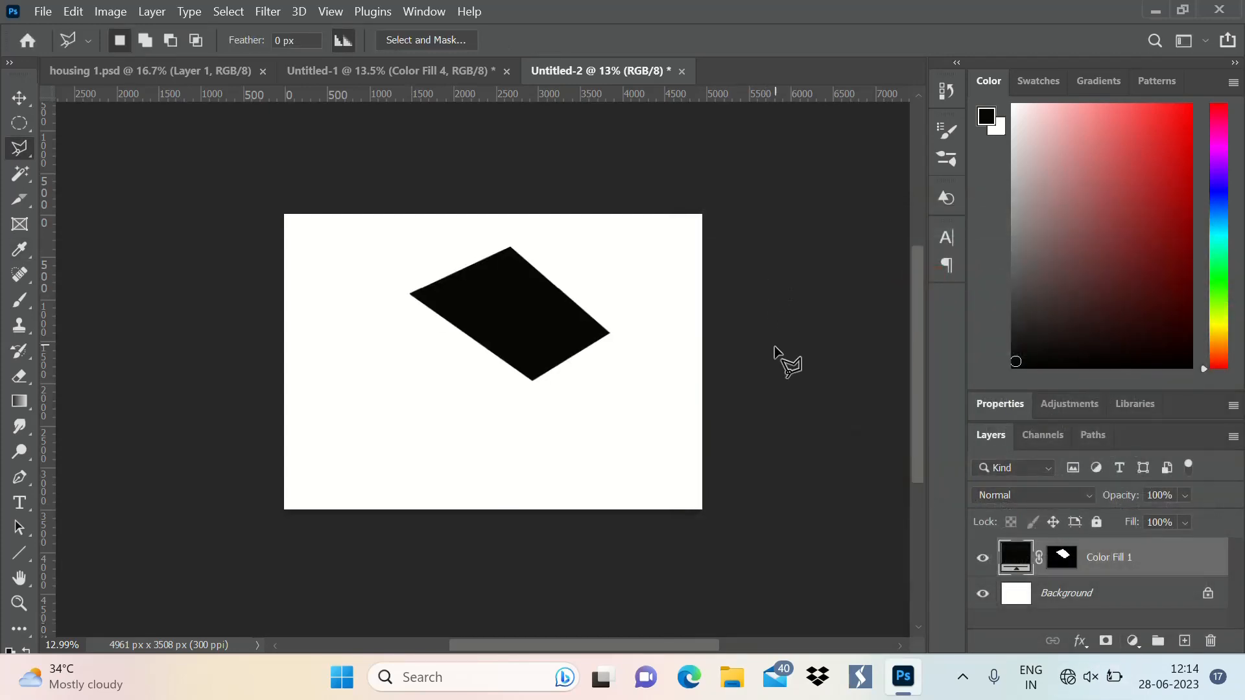
scroll(786, 362, down, 1)
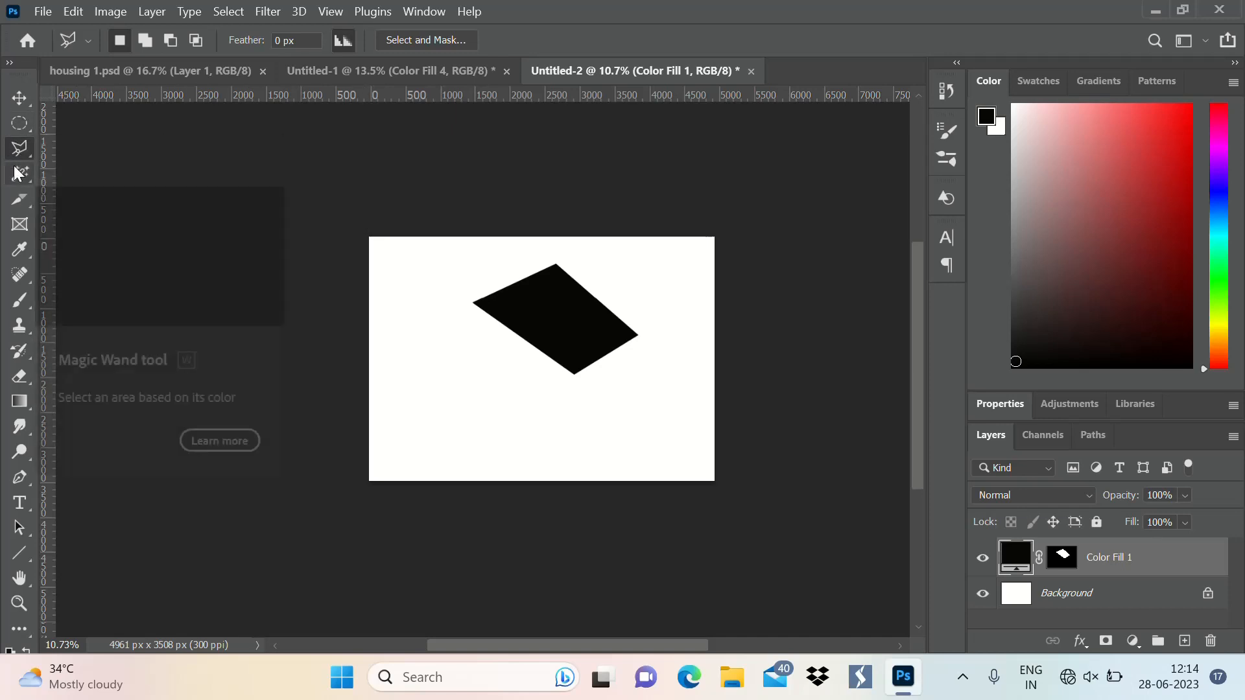
scroll(576, 337, up, 1)
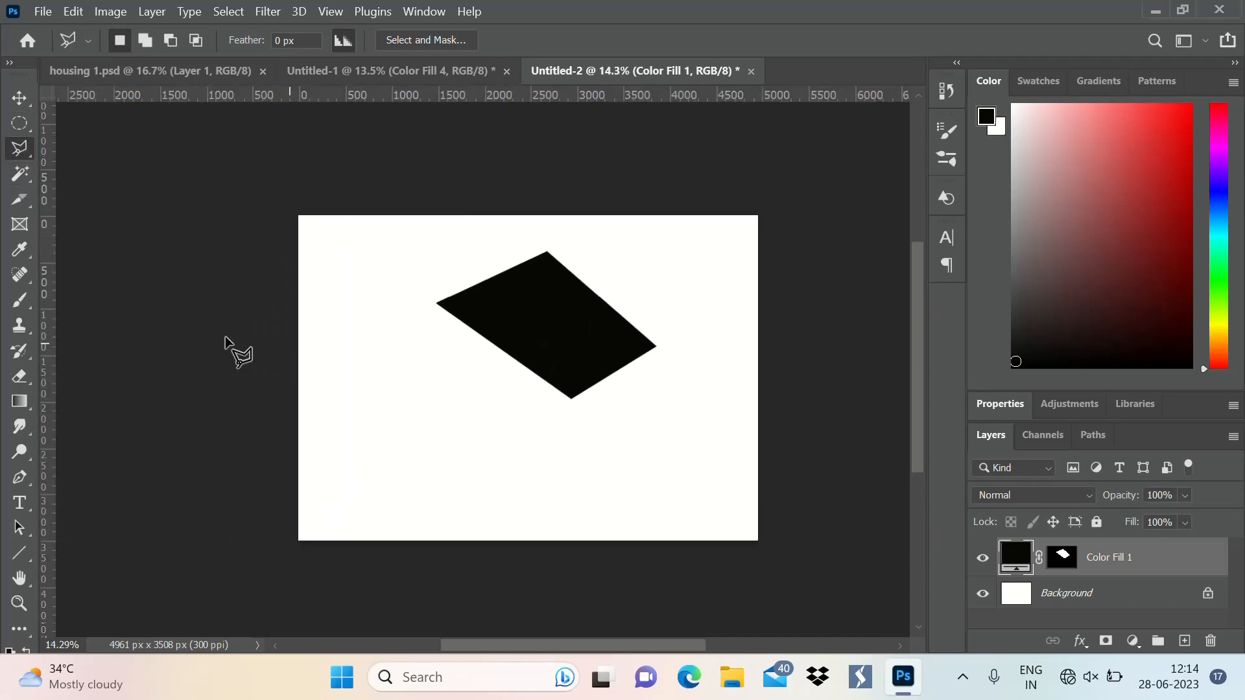
Return to Untitled-1 and, using the Move tool, delete the 10% opacity fill outside the kitchen and the black six-sided fill.
click(22, 310)
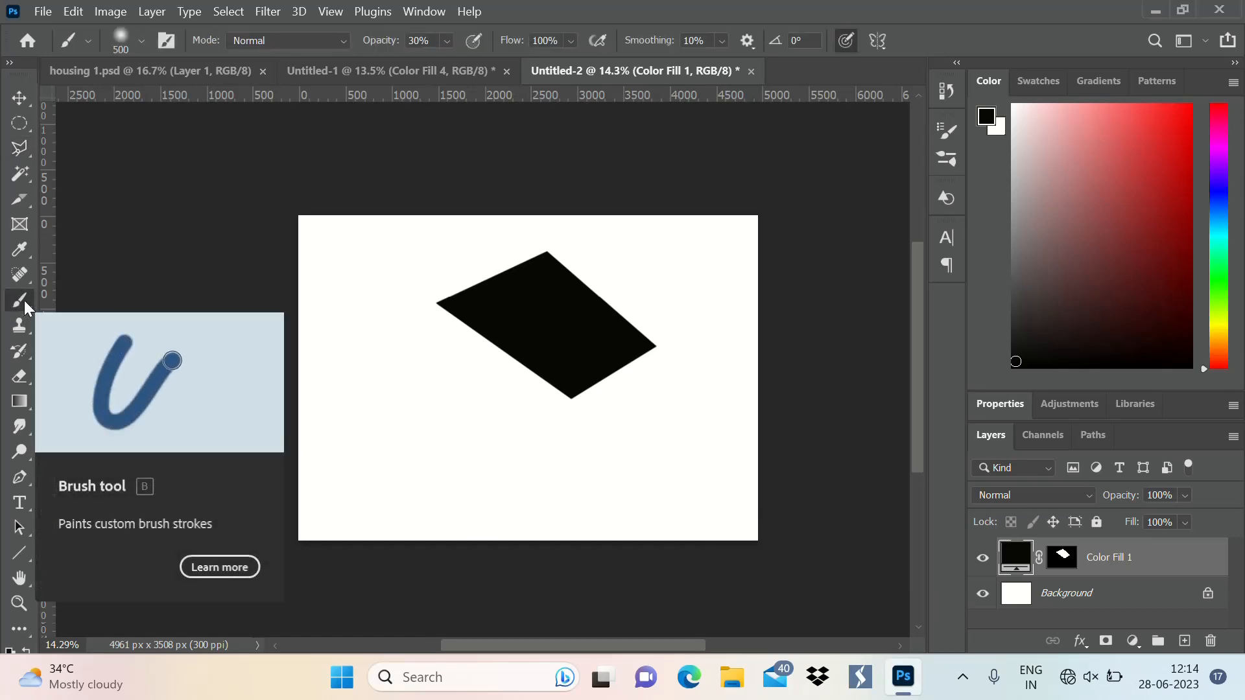
click(395, 78)
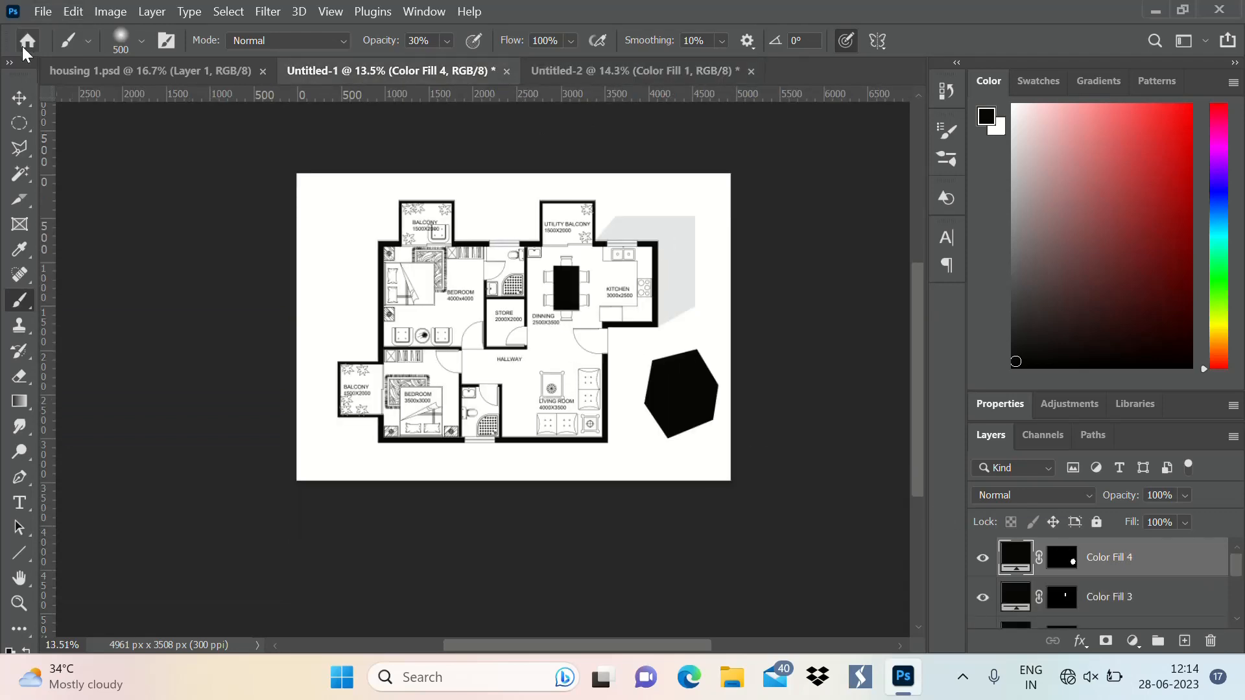
click(21, 98)
click(685, 252)
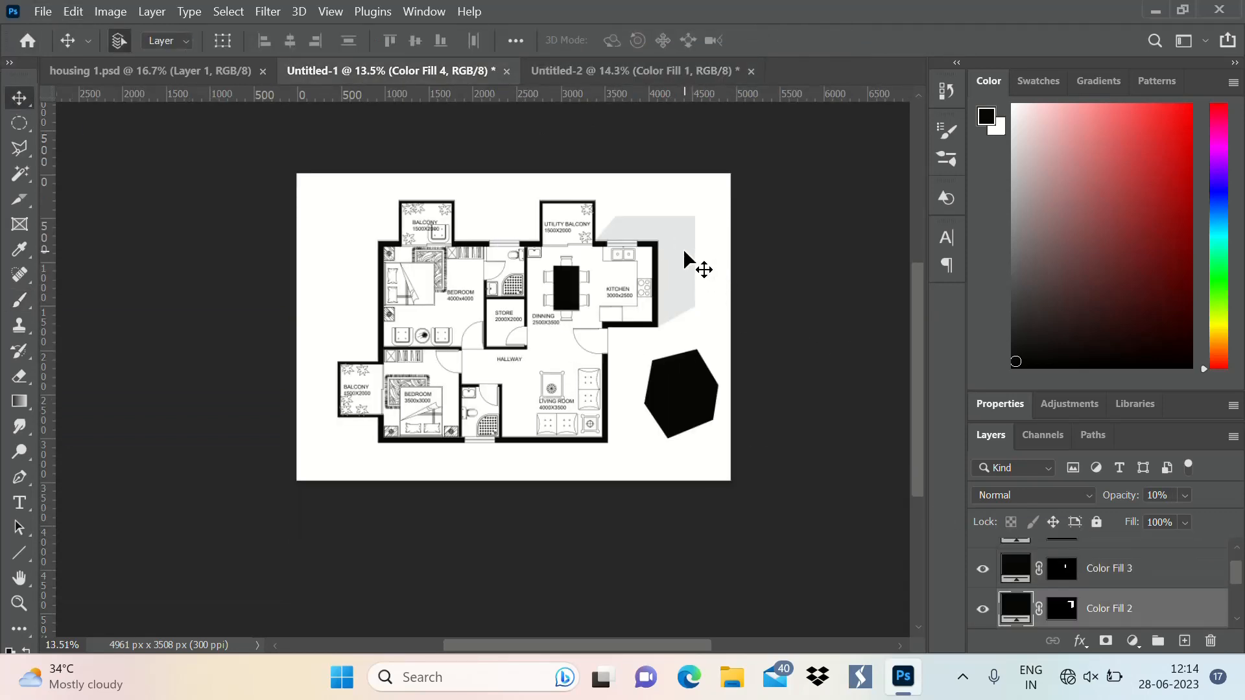
key(Delete)
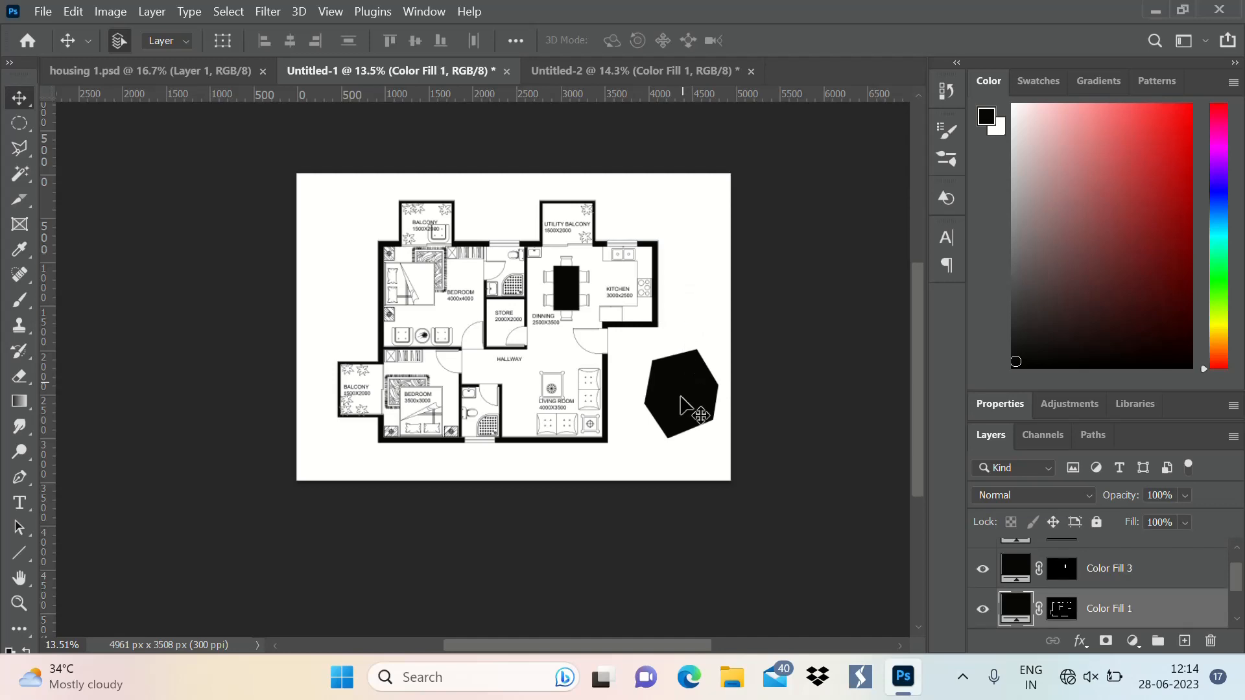
Switch to Untitled-2 and delete its black four-sided fill layer.
click(651, 68)
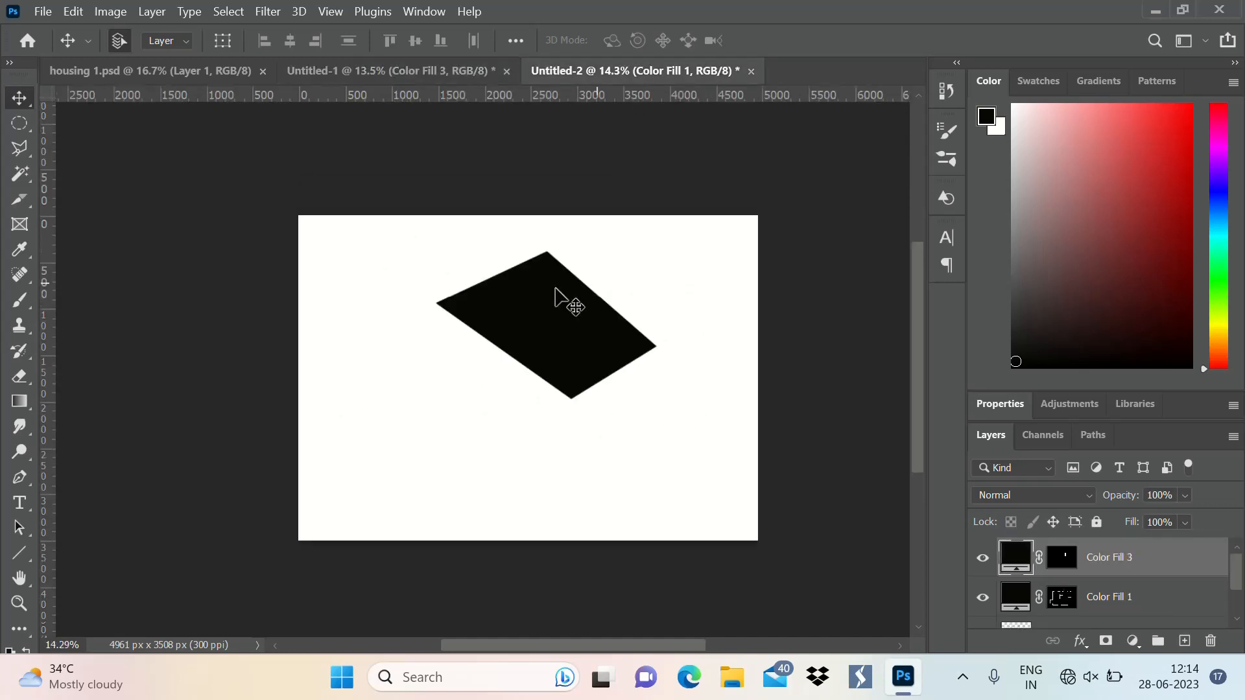
key(Delete)
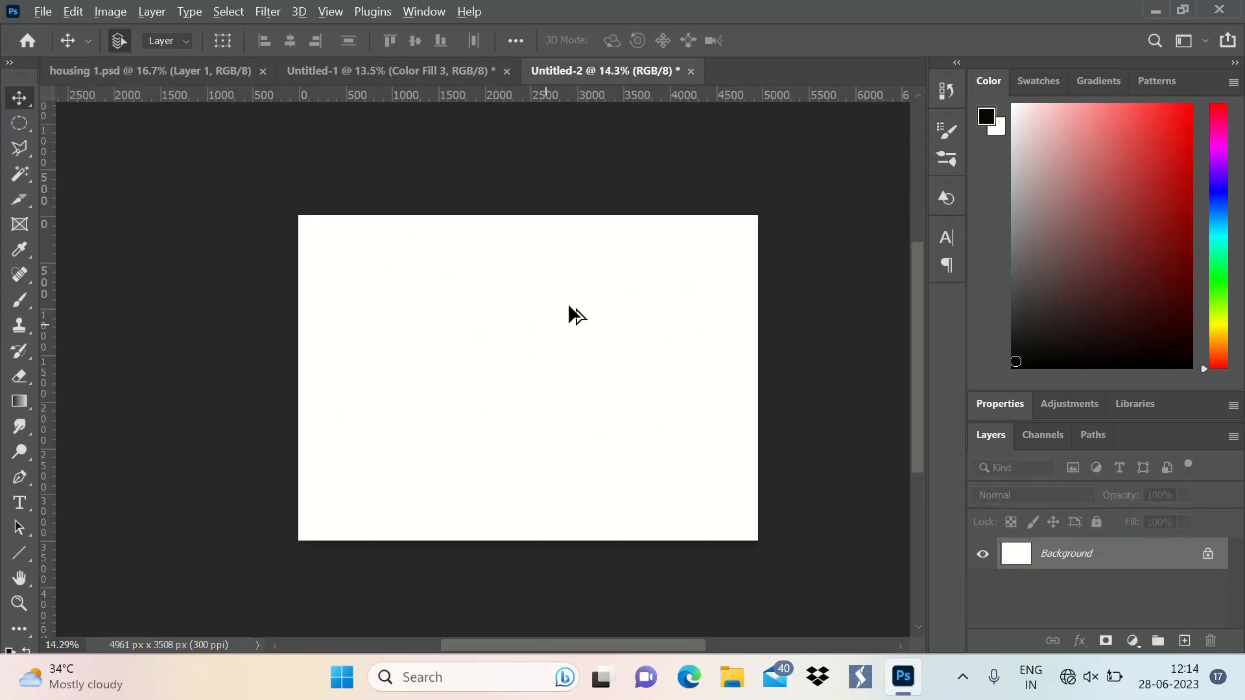
Draw a large rectangular marquee selection across the middle of the blank Untitled-2 canvas.
scroll(568, 315, up, 1)
click(43, 11)
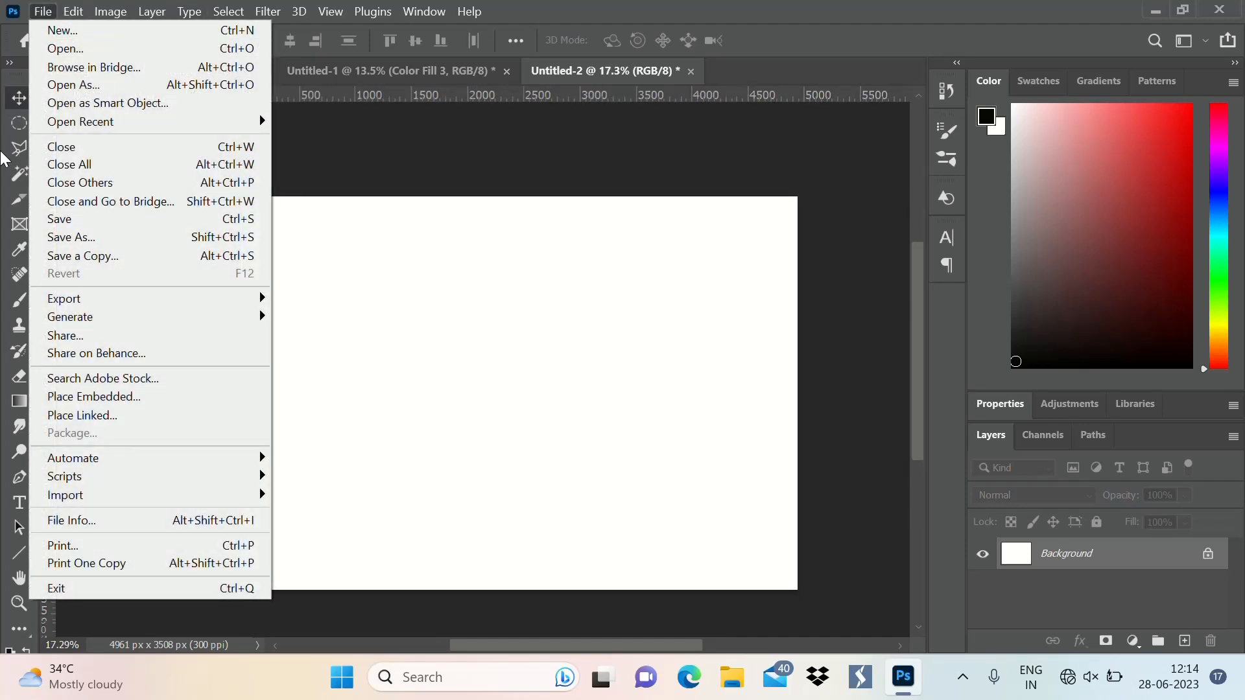
click(19, 120)
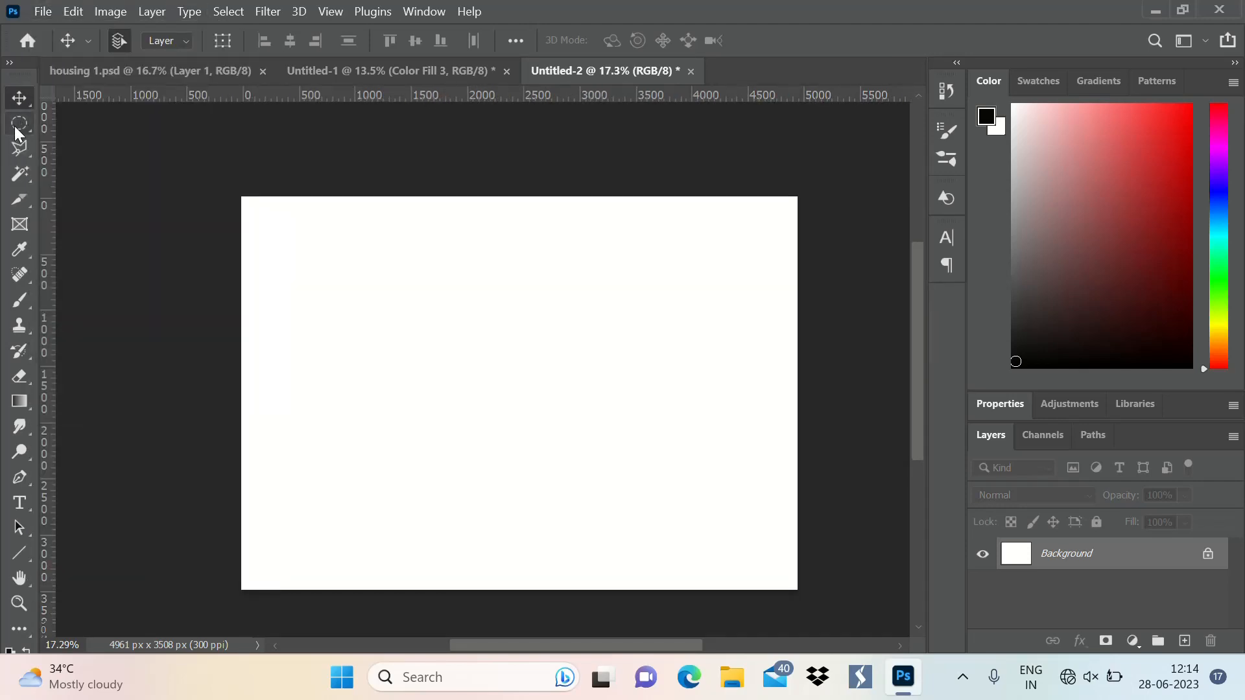
click(19, 122)
right_click(18, 122)
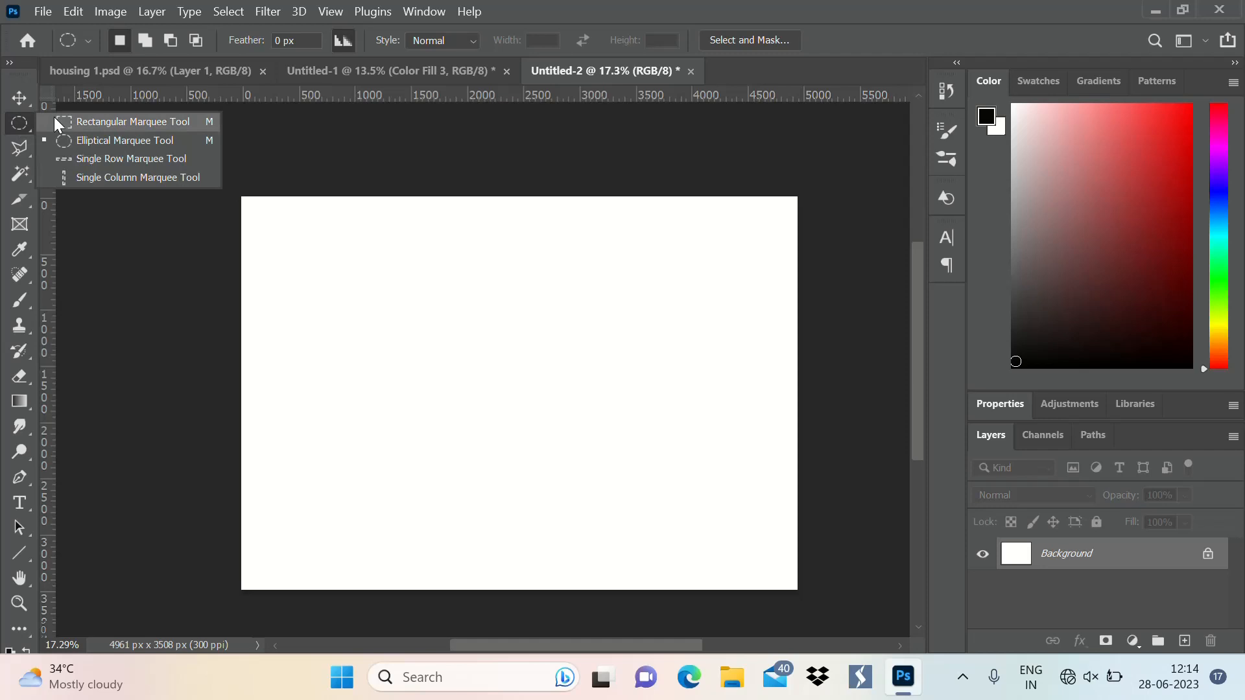
click(110, 123)
drag(372, 271, 720, 496)
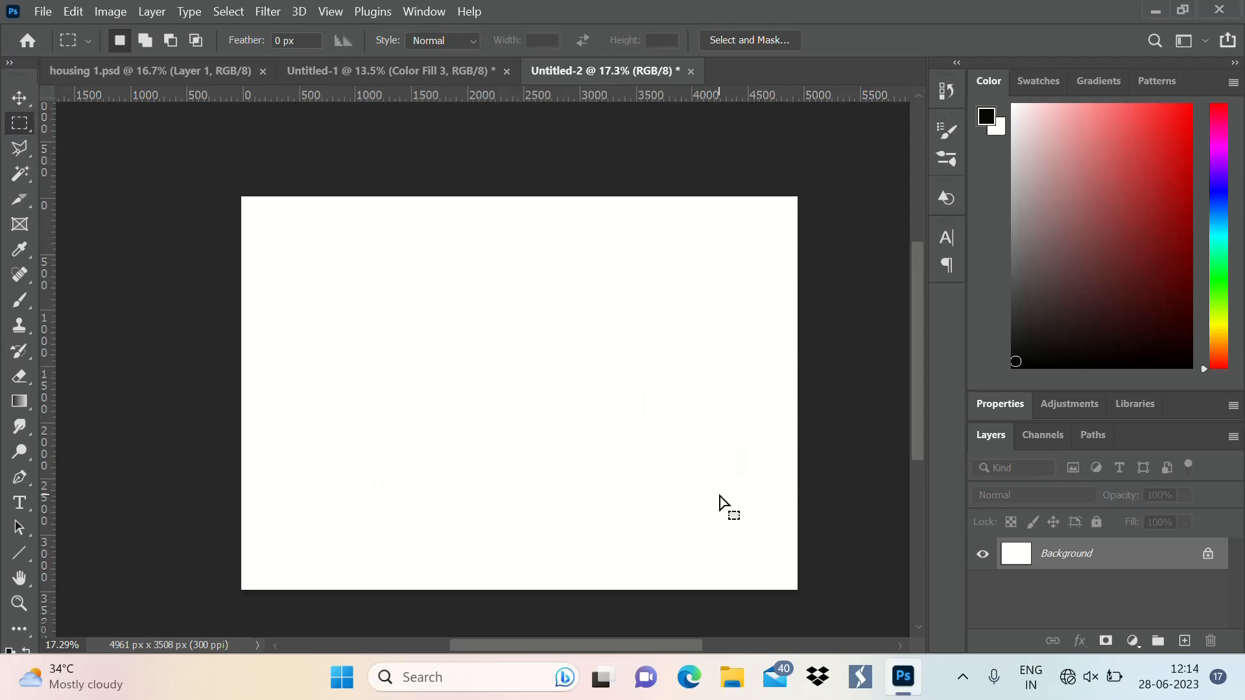
Fill the rectangular selection with a 070707 black Solid Color fill layer.
click(1133, 641)
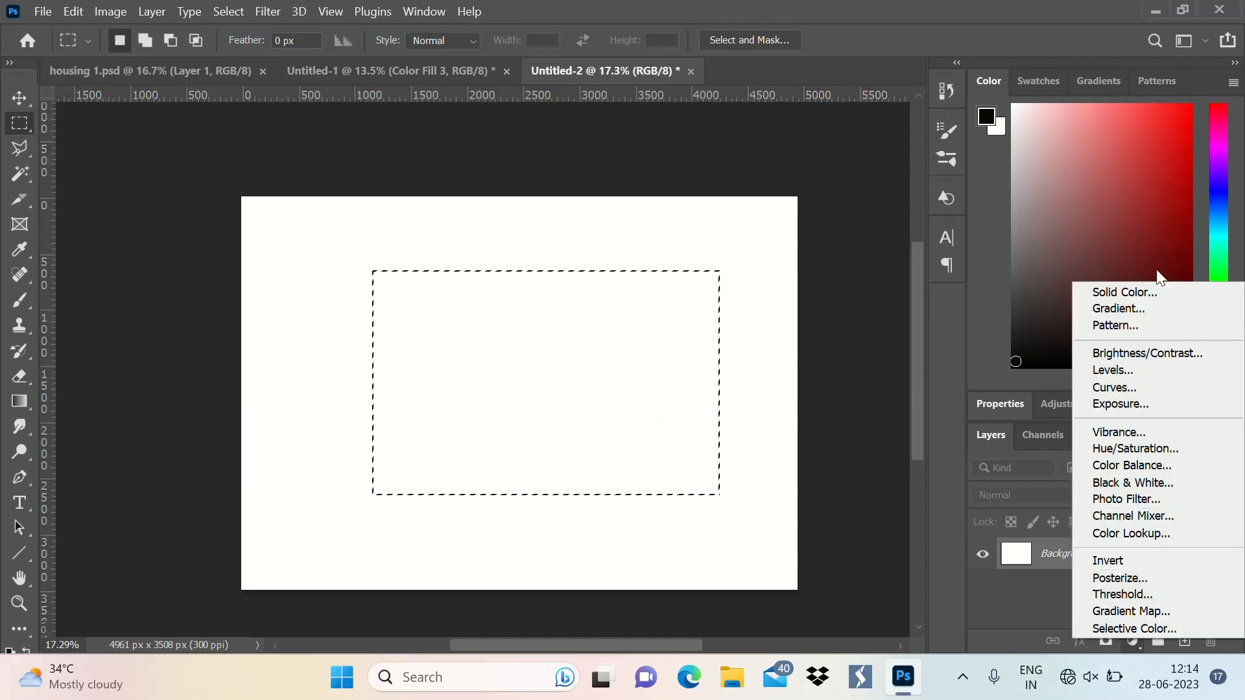
click(1154, 294)
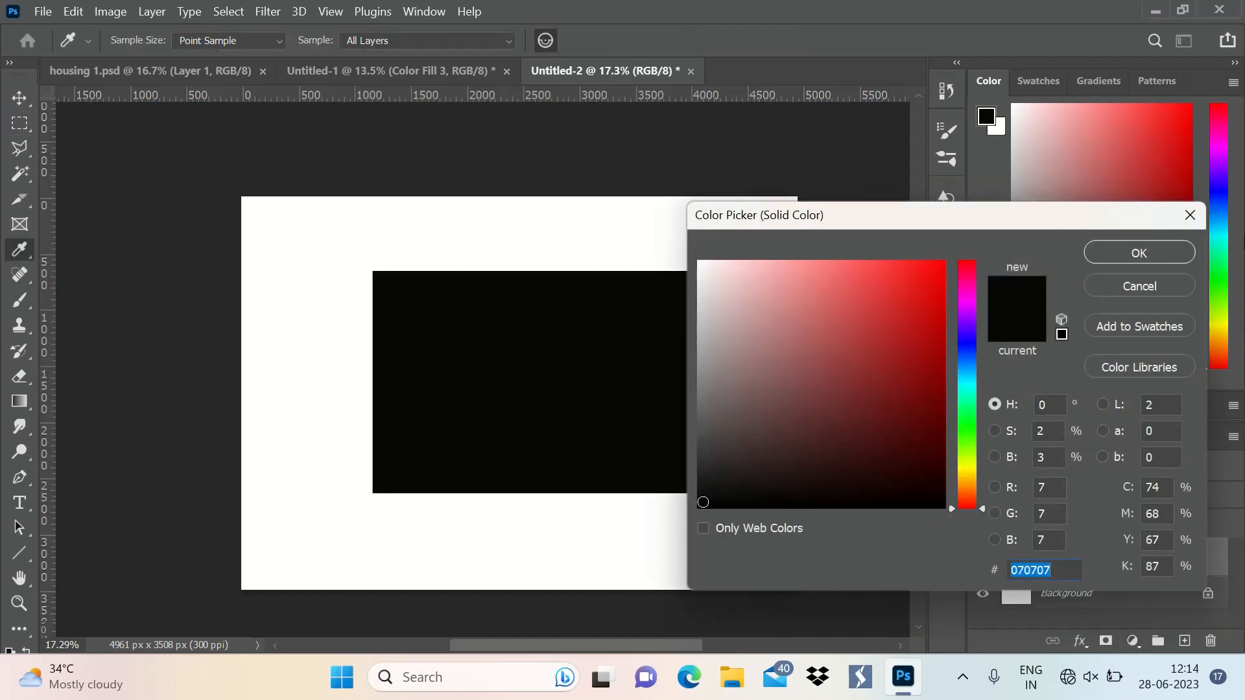
click(1139, 255)
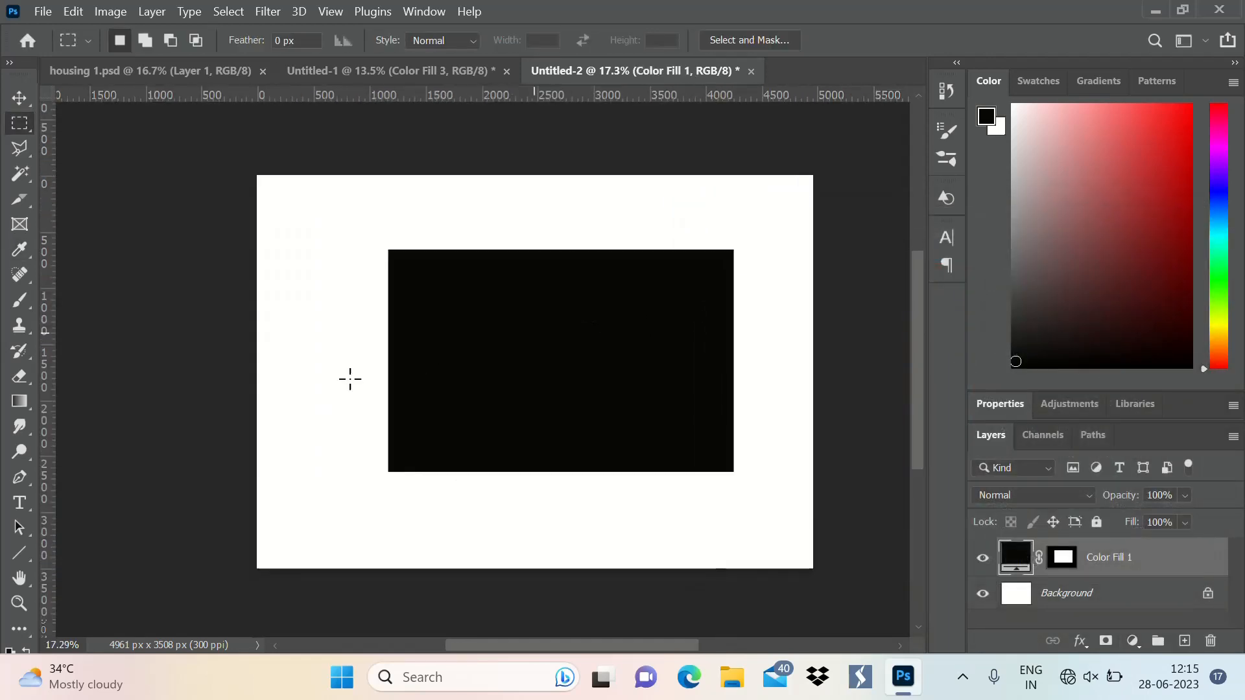
Rasterize the black rectangle's fill layer so the Brush tool can paint on it.
click(20, 300)
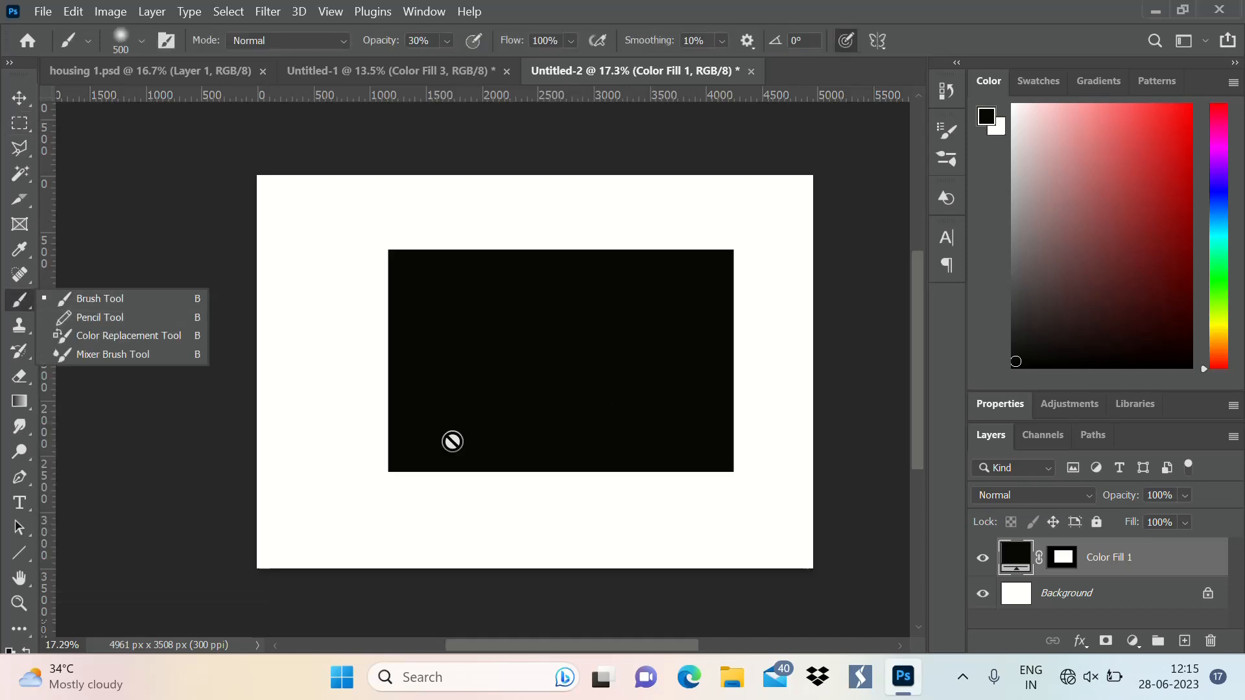
click(24, 312)
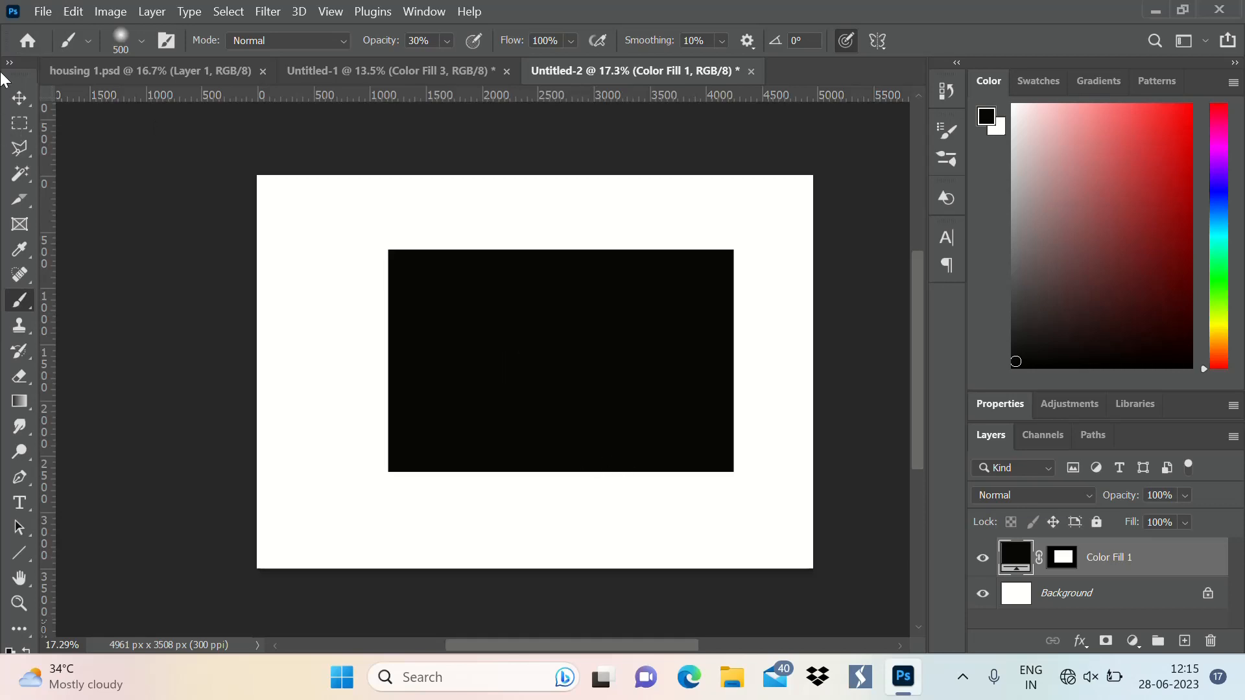
click(19, 97)
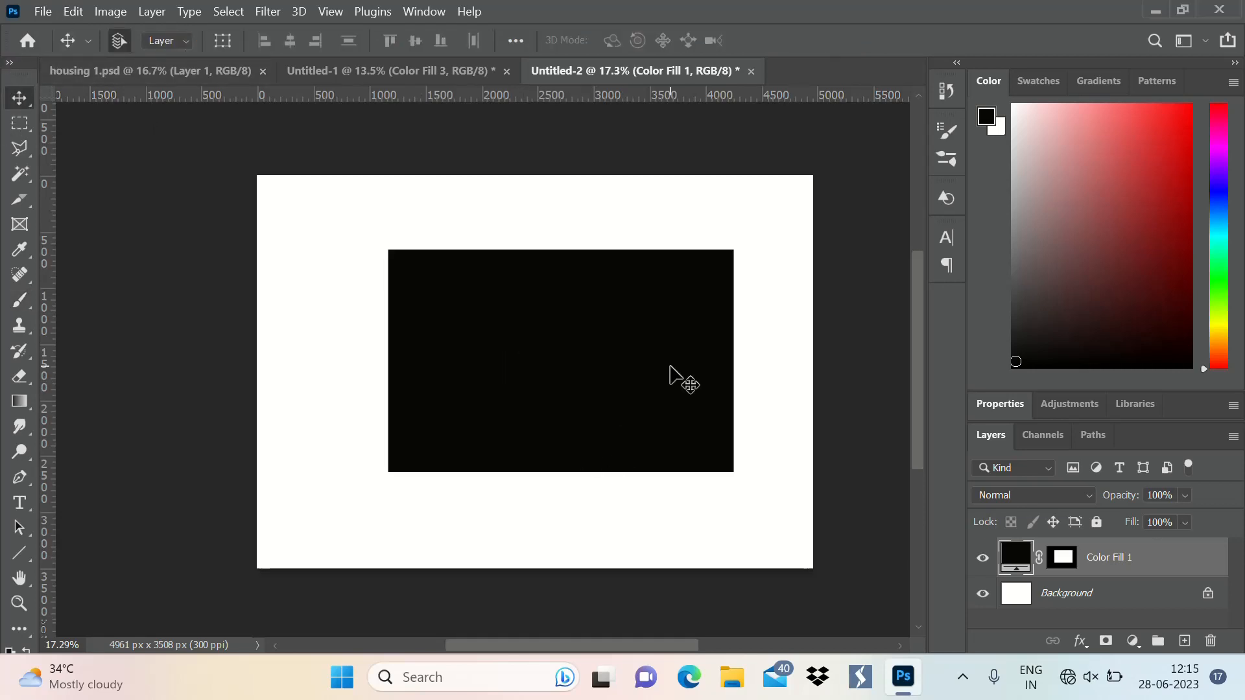
right_click(1181, 555)
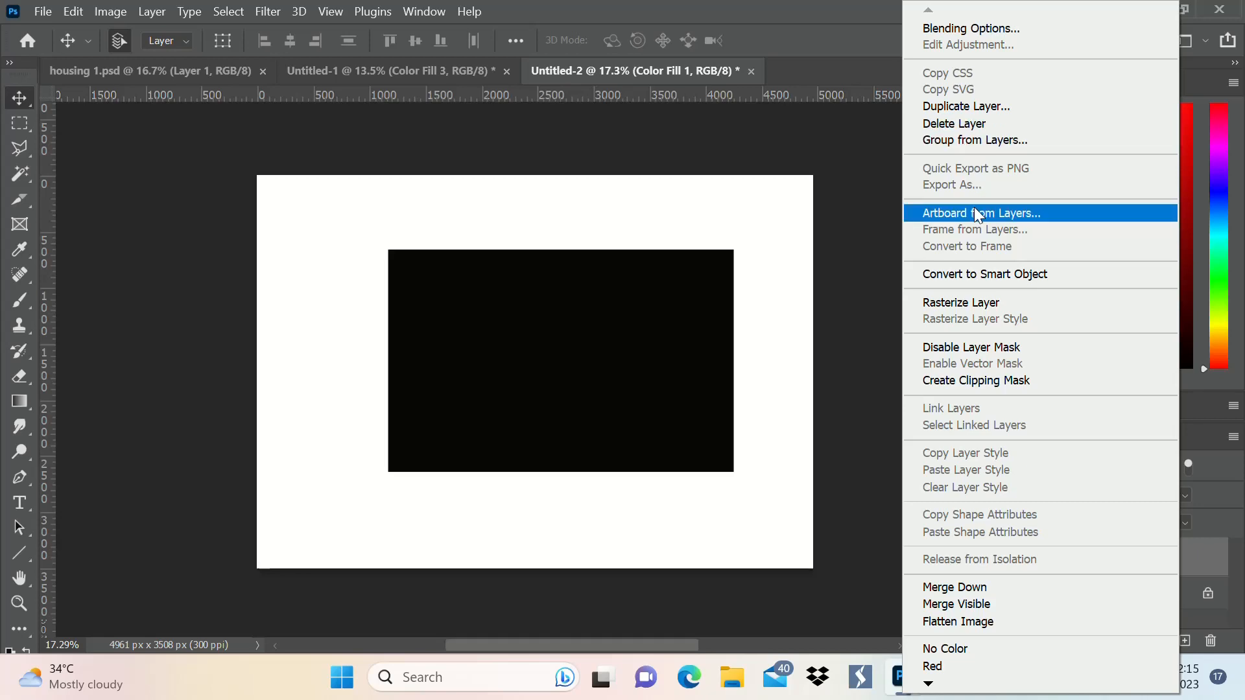
click(972, 300)
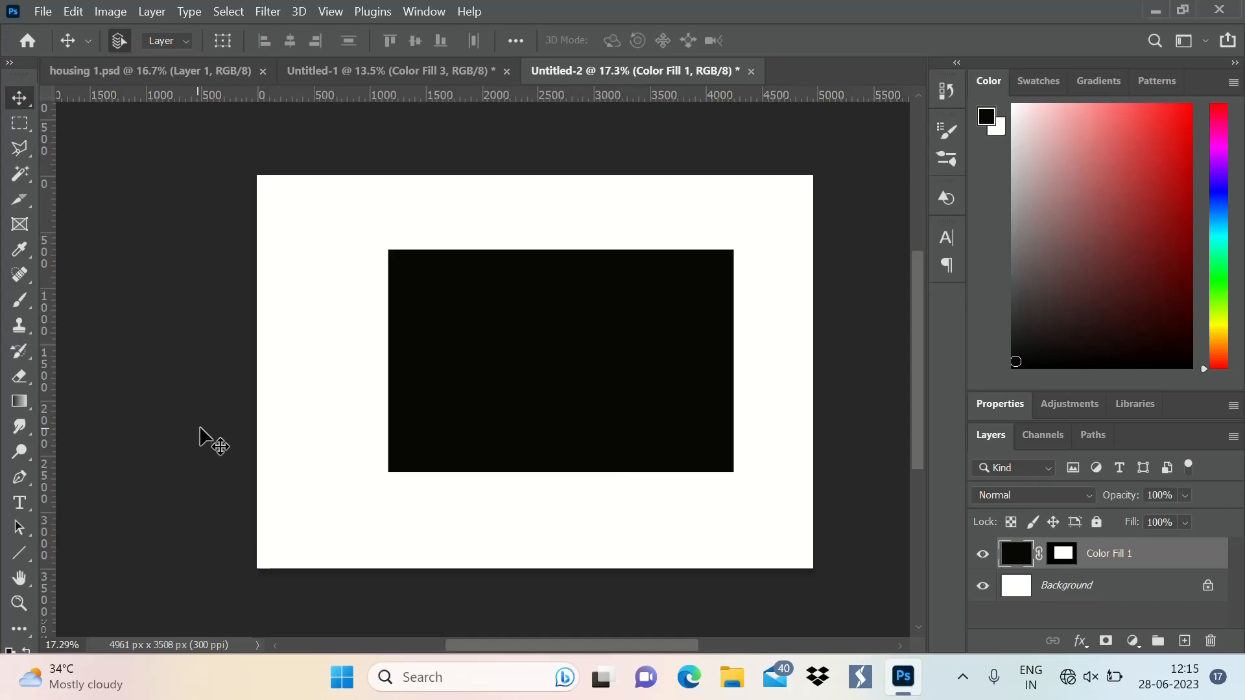
Set the foreground color to white and brush soft 500 px strokes at 30% opacity over the black rectangle.
key(b)
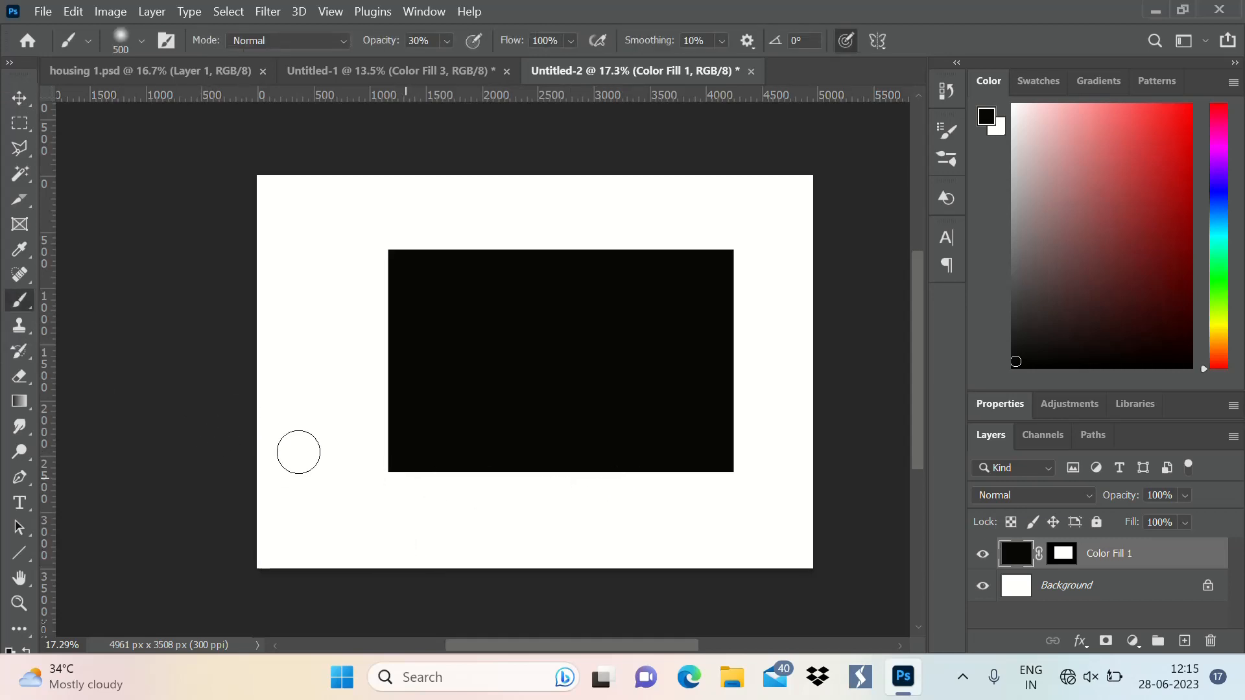
click(988, 117)
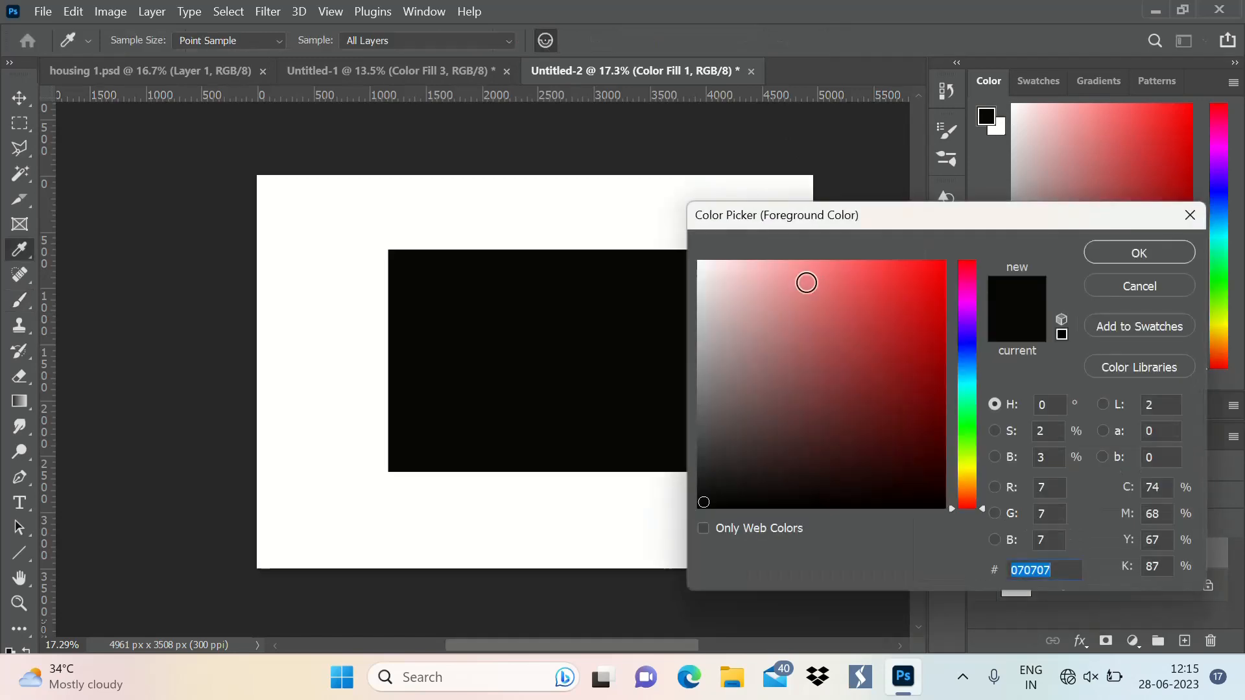
click(699, 263)
click(1128, 253)
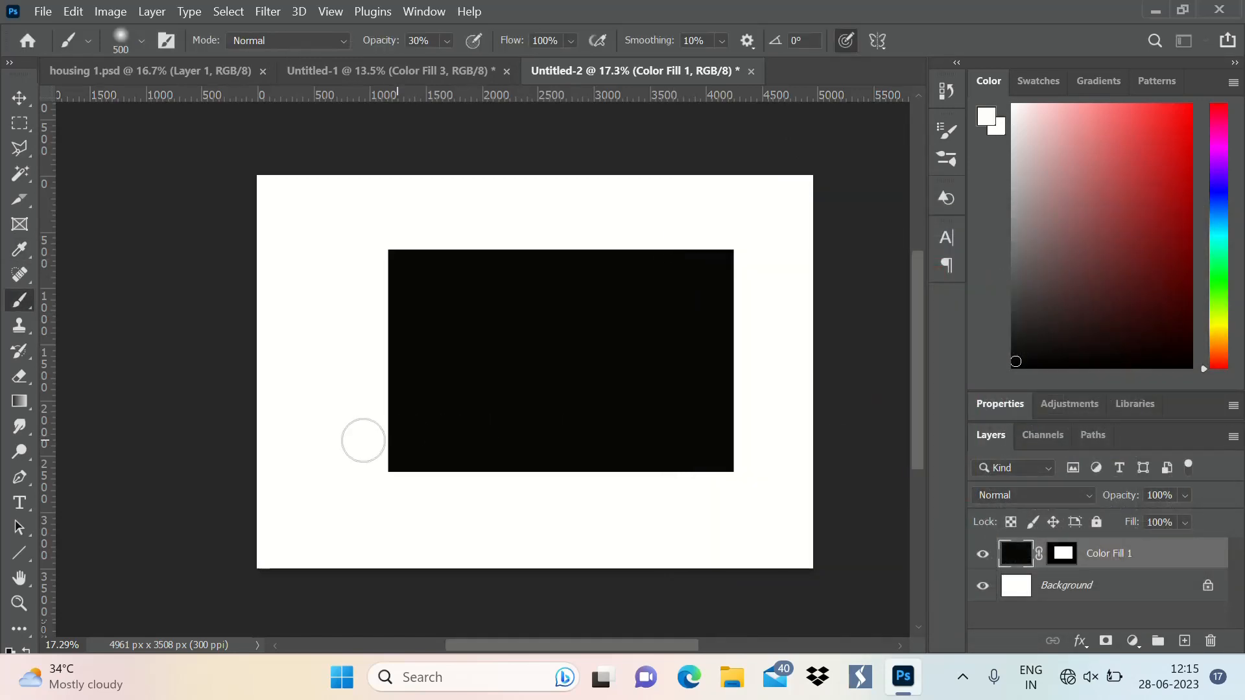
mouse_move(361, 439)
mouse_down()
mouse_move(528, 500)
mouse_move(435, 461)
mouse_move(509, 492)
mouse_move(600, 503)
mouse_move(748, 463)
mouse_move(745, 481)
mouse_move(520, 478)
mouse_move(804, 454)
mouse_move(733, 417)
mouse_move(439, 408)
mouse_move(593, 411)
mouse_move(472, 354)
mouse_move(659, 300)
mouse_move(722, 417)
mouse_move(716, 288)
mouse_move(684, 295)
mouse_move(545, 422)
mouse_move(549, 344)
mouse_move(582, 356)
mouse_move(590, 331)
mouse_move(692, 369)
mouse_move(681, 409)
mouse_move(723, 451)
mouse_move(723, 439)
mouse_move(650, 493)
mouse_up()
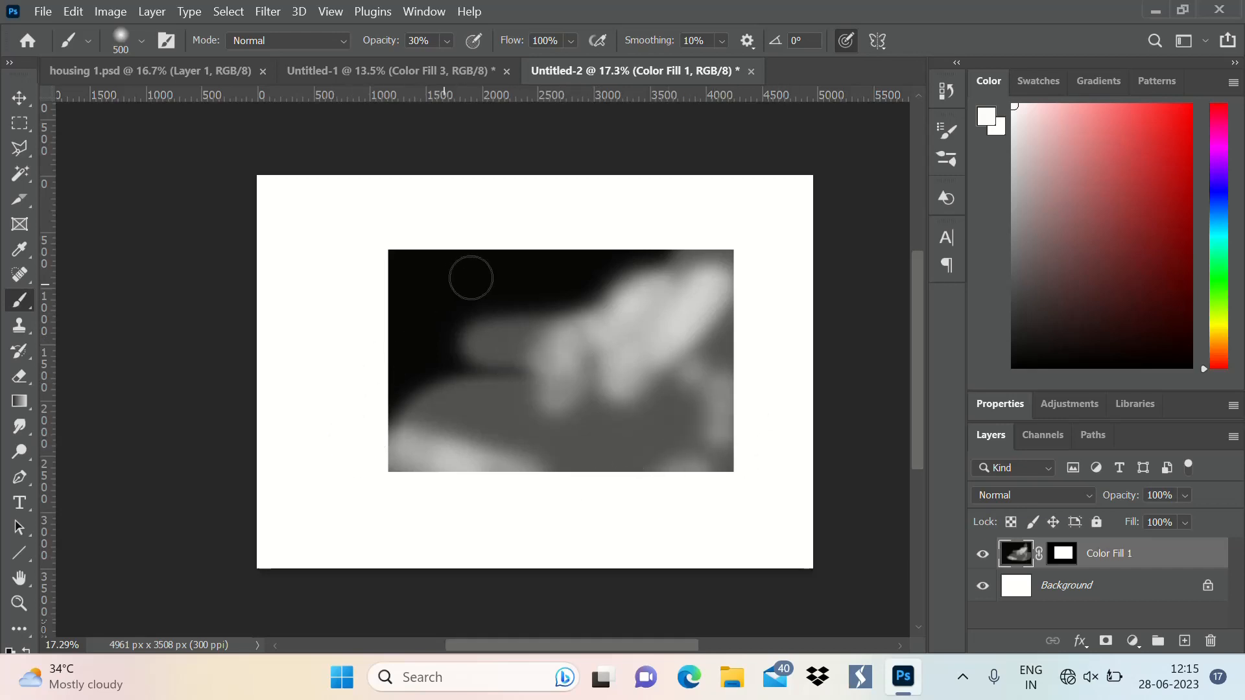
mouse_move(488, 243)
mouse_down()
mouse_move(451, 289)
mouse_move(524, 293)
mouse_move(634, 258)
mouse_move(594, 242)
mouse_move(527, 263)
mouse_move(531, 254)
mouse_move(515, 272)
mouse_move(489, 253)
mouse_move(507, 286)
mouse_move(578, 318)
mouse_move(514, 345)
mouse_move(300, 298)
mouse_up()
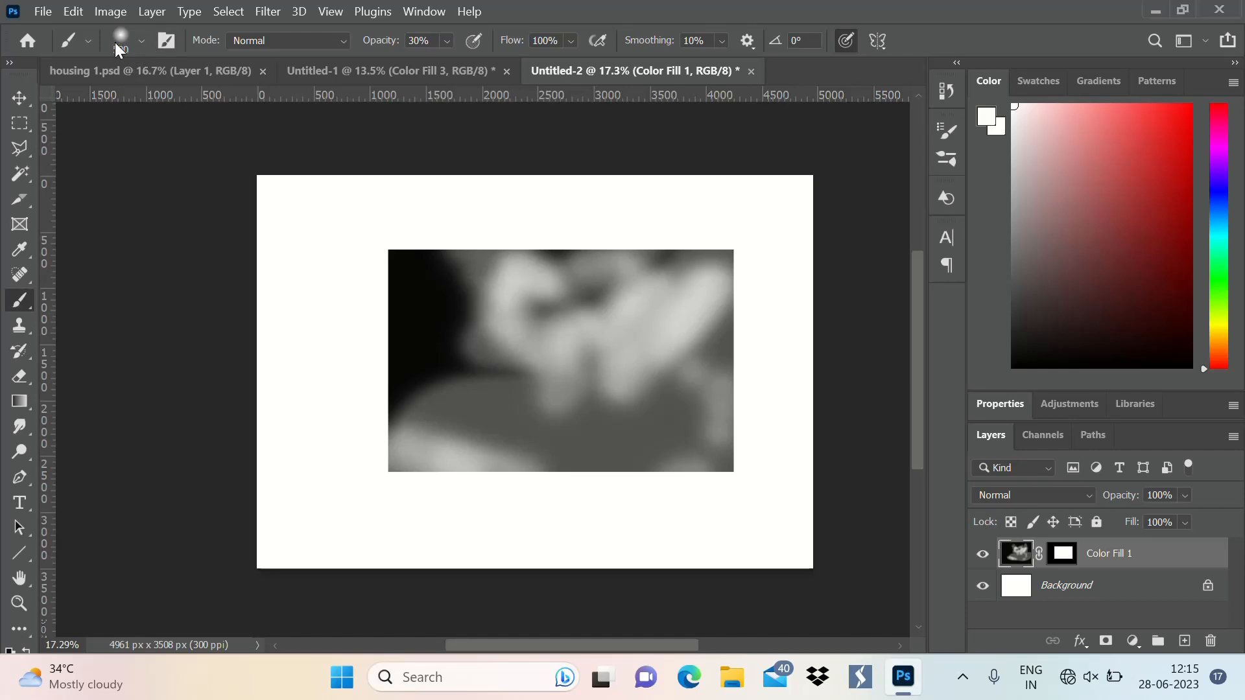
click(134, 36)
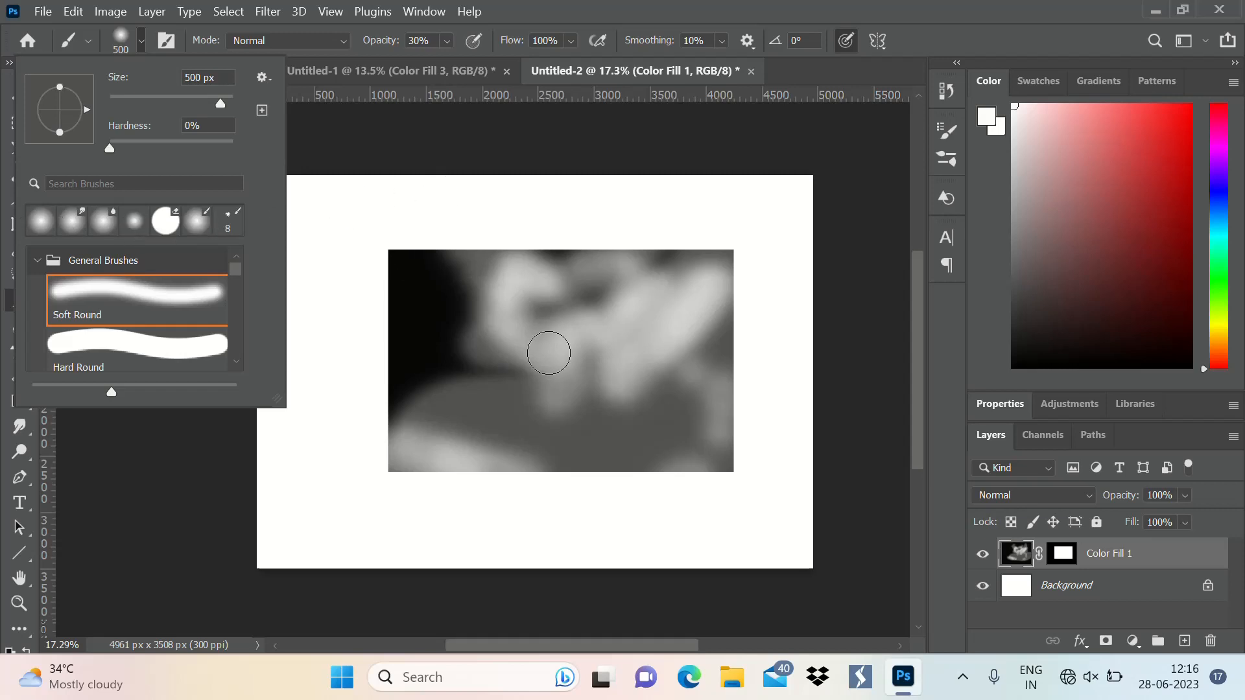
click(549, 353)
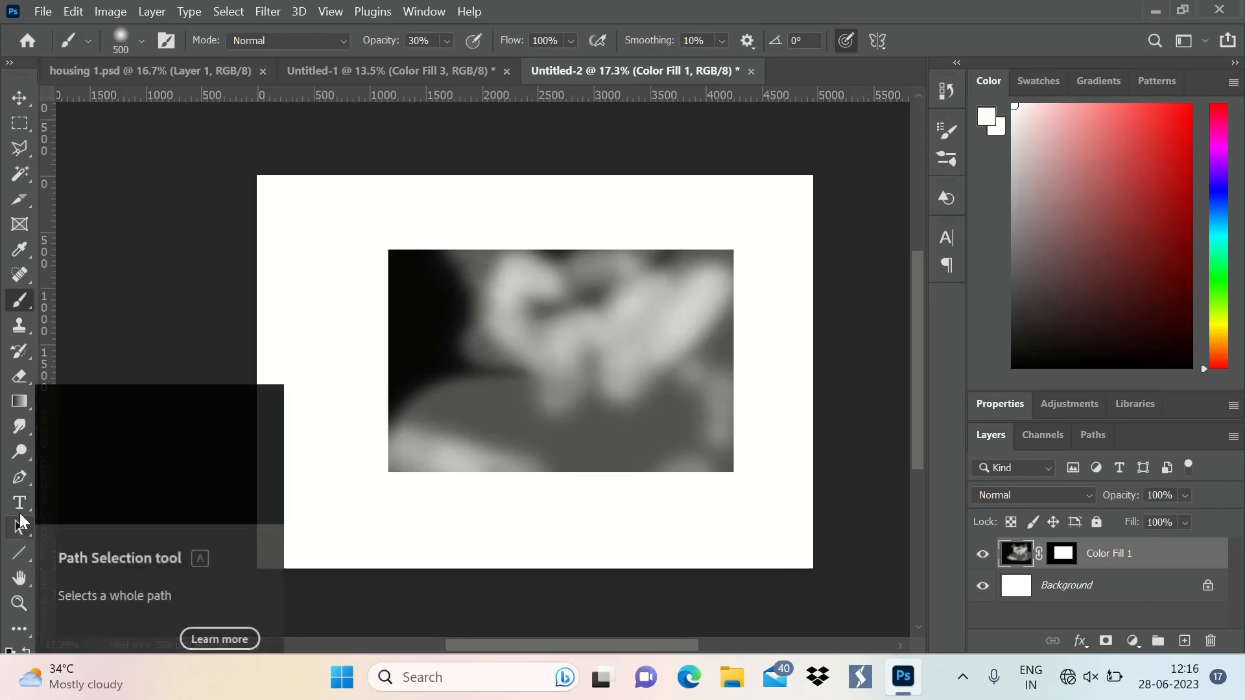
click(16, 552)
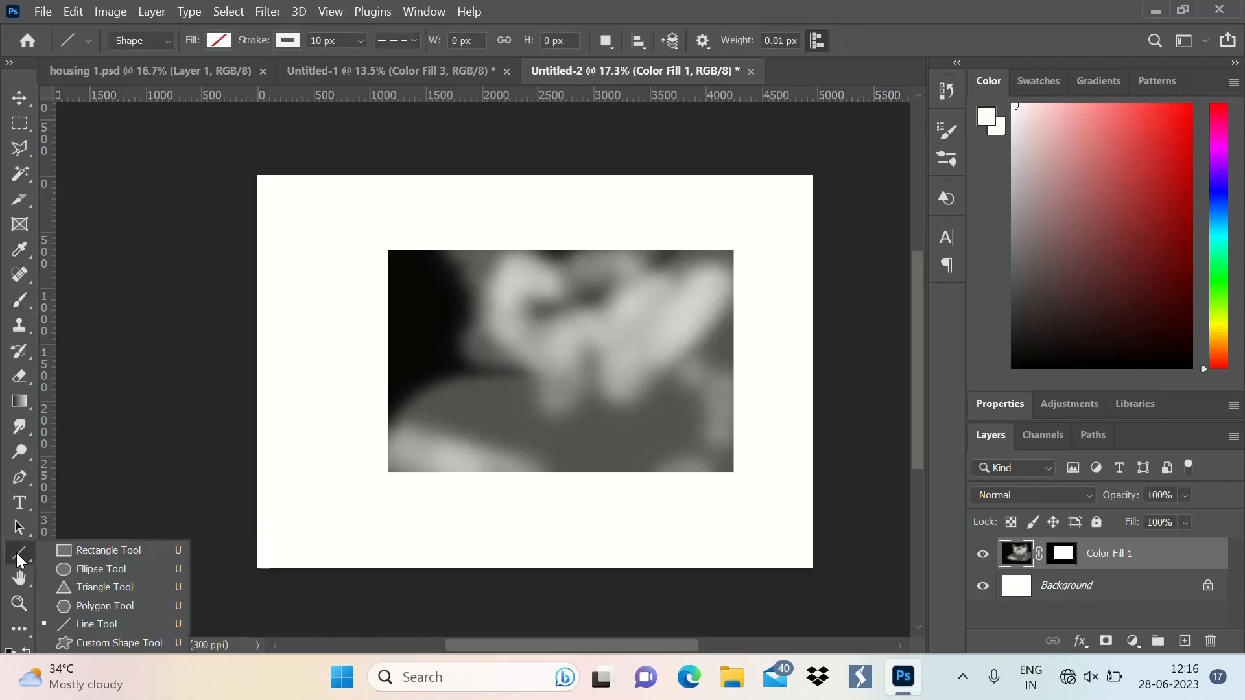
click(17, 553)
right_click(16, 552)
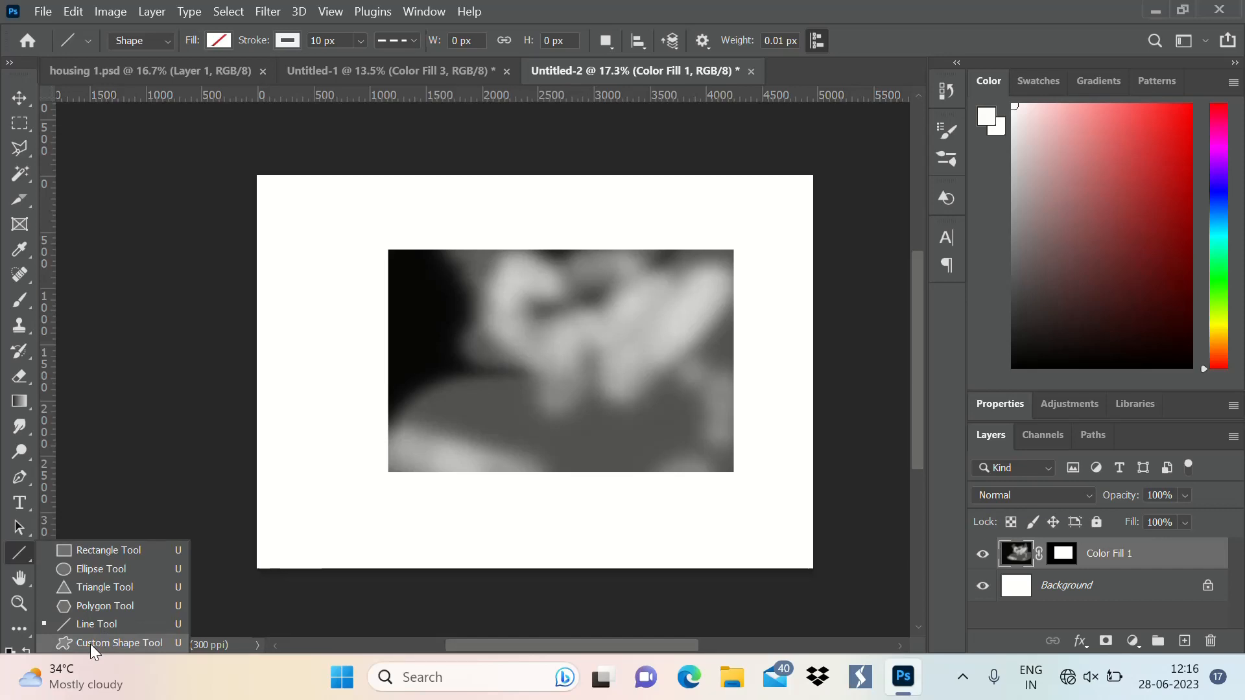
click(300, 558)
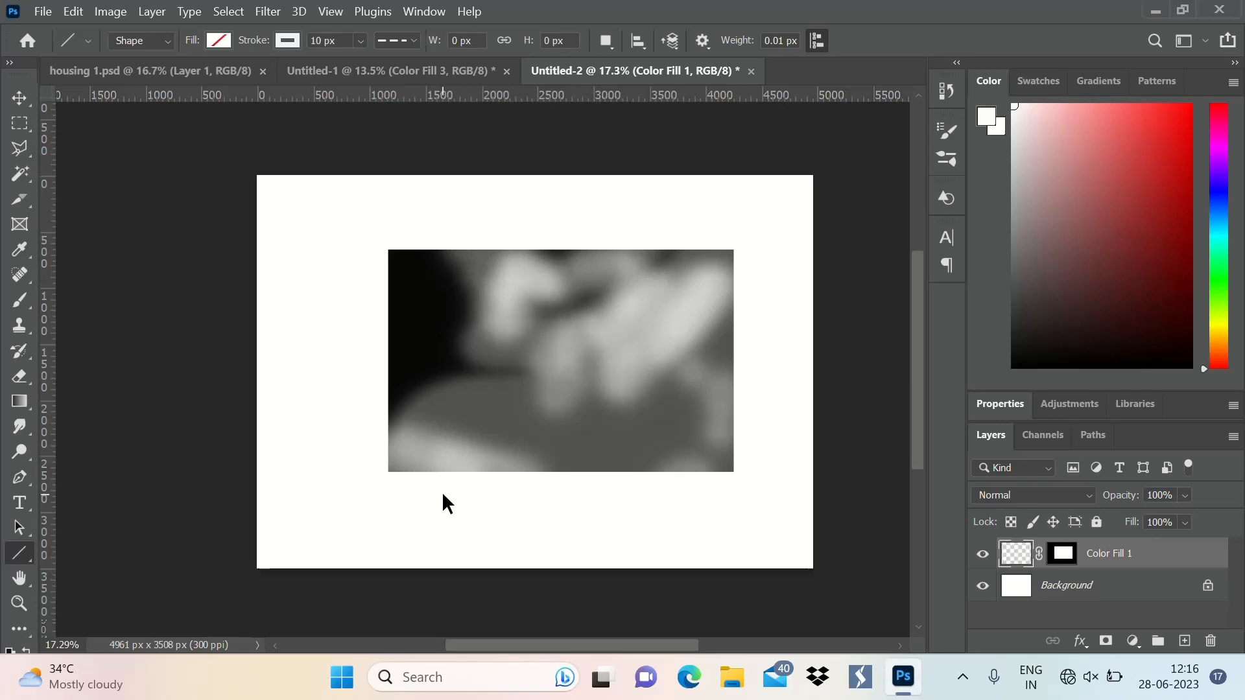
Select the area around the painted rectangle with a rectangular marquee, delete its pixels and deselect.
click(19, 123)
drag(337, 222, 775, 505)
key(Delete)
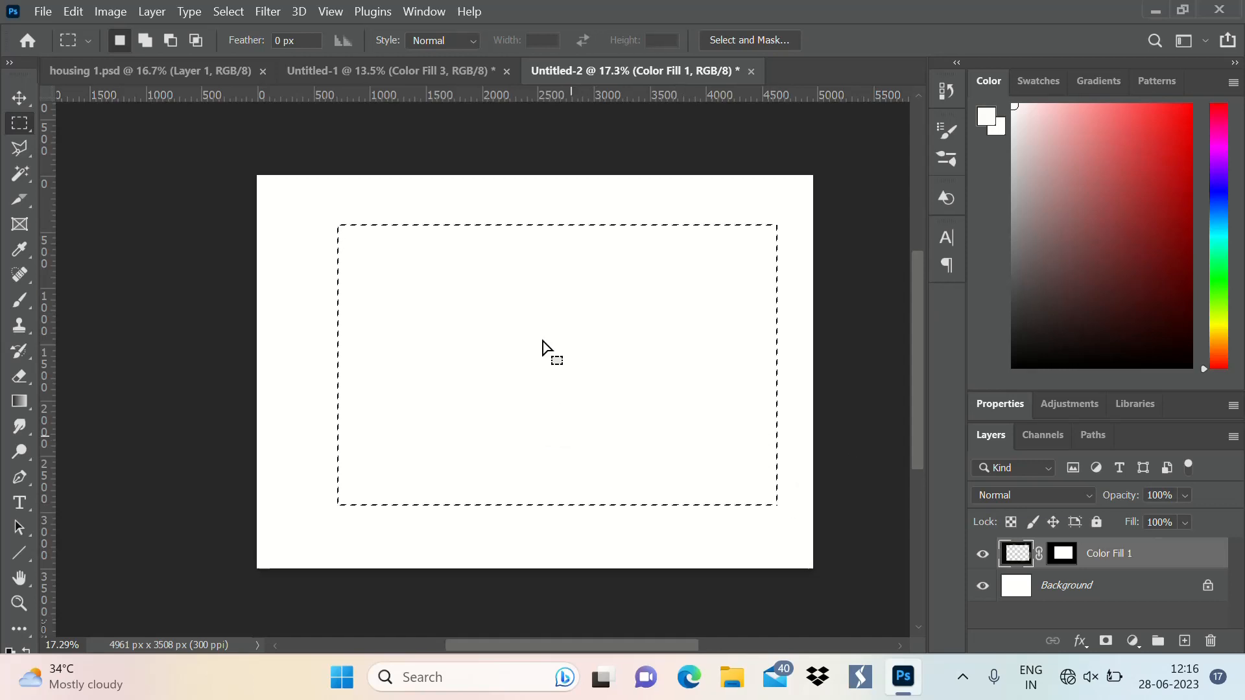
key(ctrl+d)
Draw a rectangle shape about 1361 by 1631 px on the left half of the canvas with the Rectangle tool.
scroll(770, 292, down, 2)
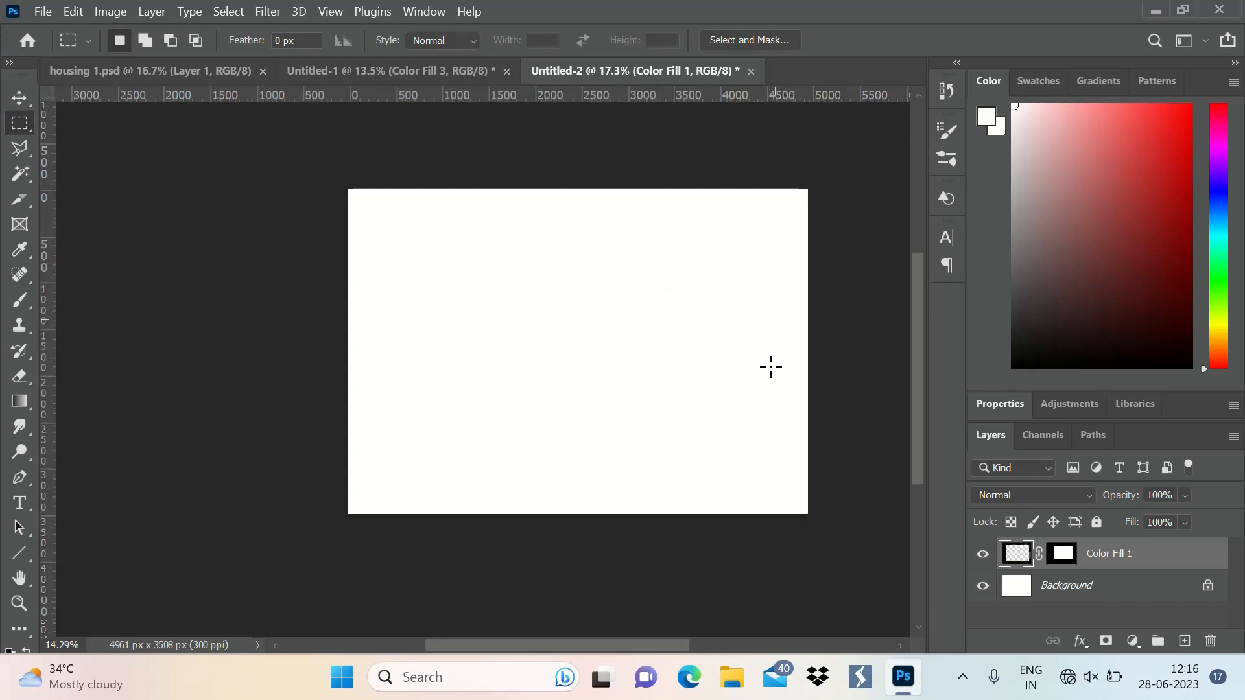
scroll(769, 365, up, 3)
scroll(514, 195, down, 1)
scroll(550, 208, up, 1)
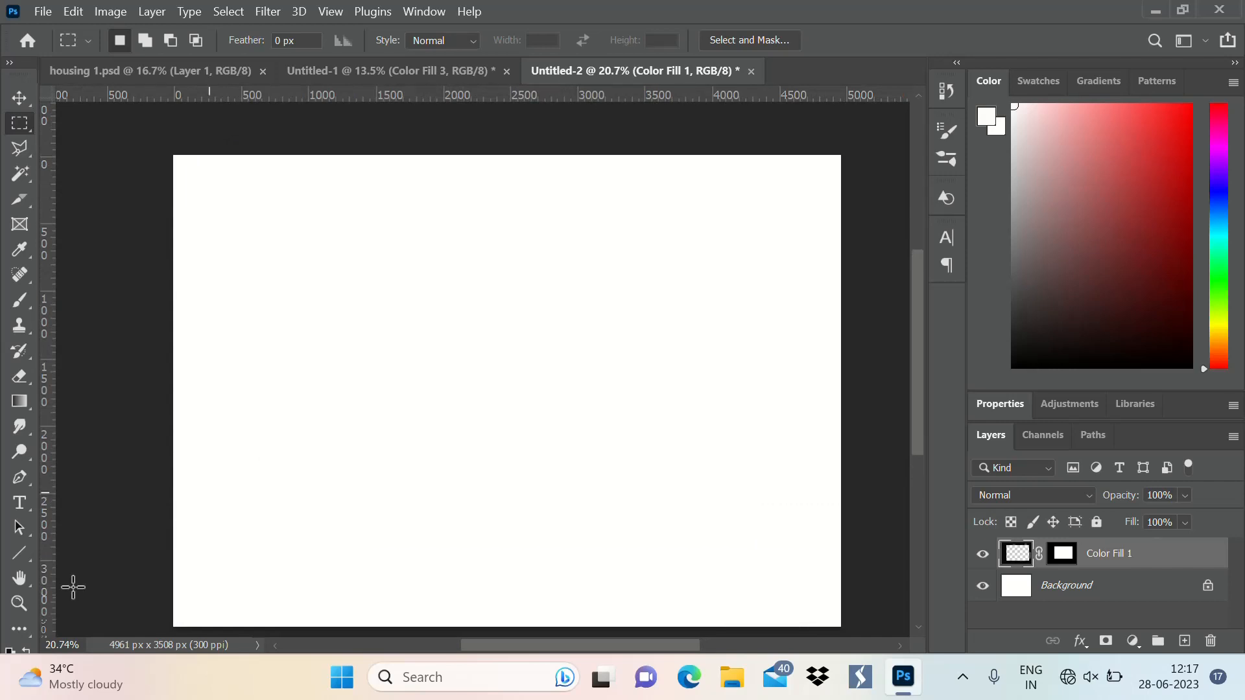
click(10, 557)
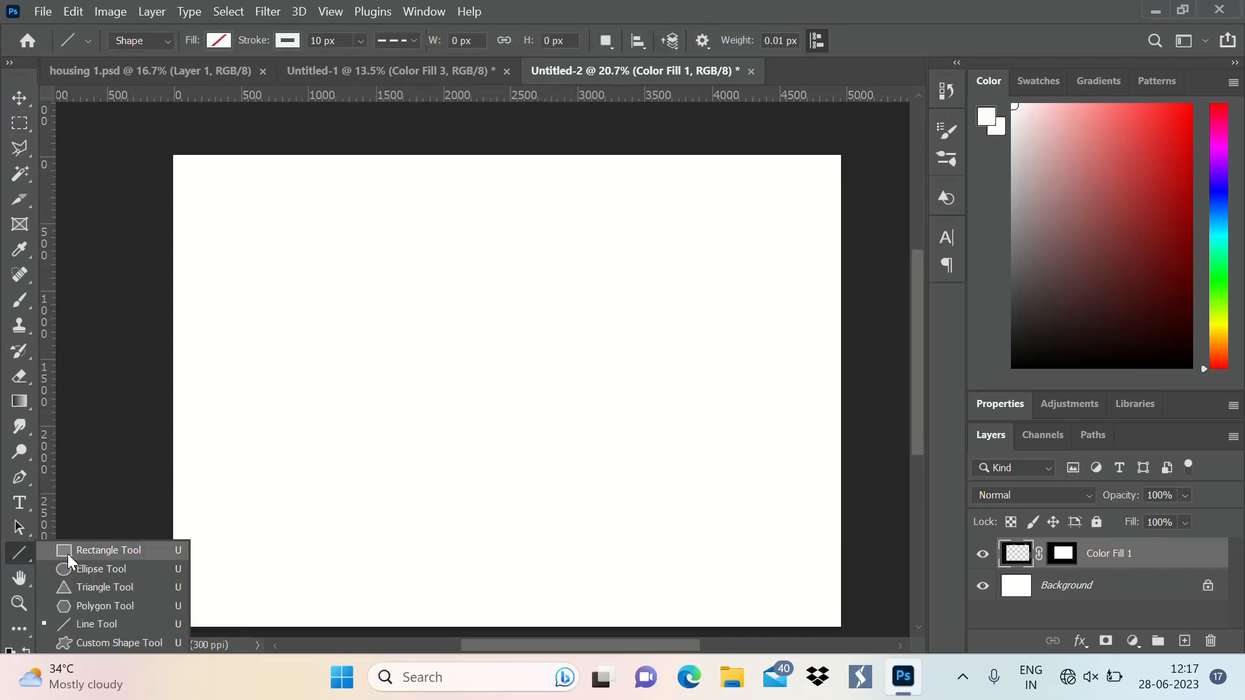
click(111, 550)
drag(281, 214, 465, 435)
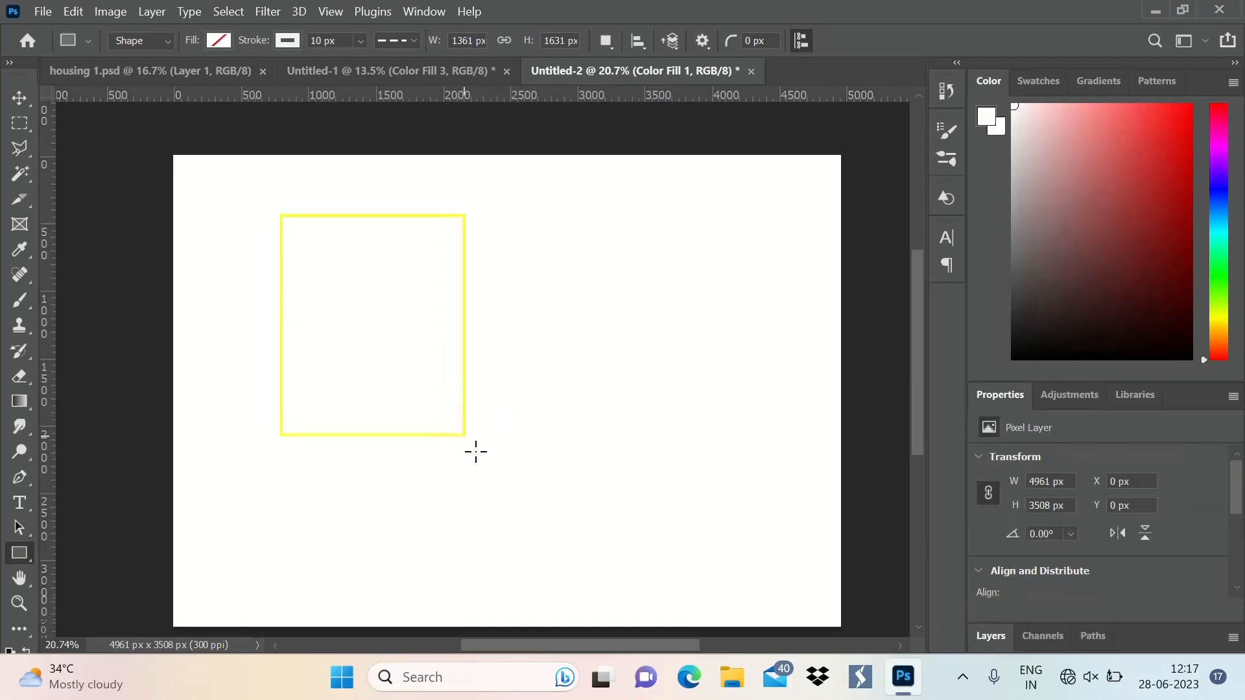
Set the rectangle's stroke color to black and its stroke width to 30 px.
click(996, 635)
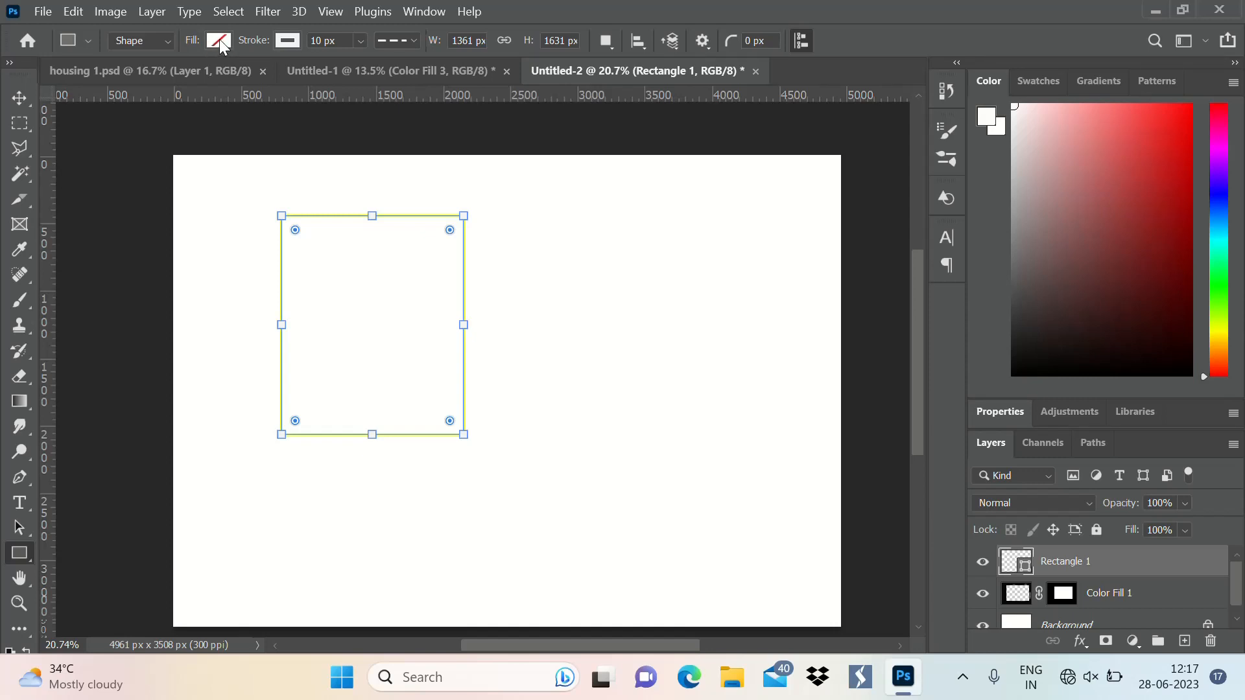
click(287, 42)
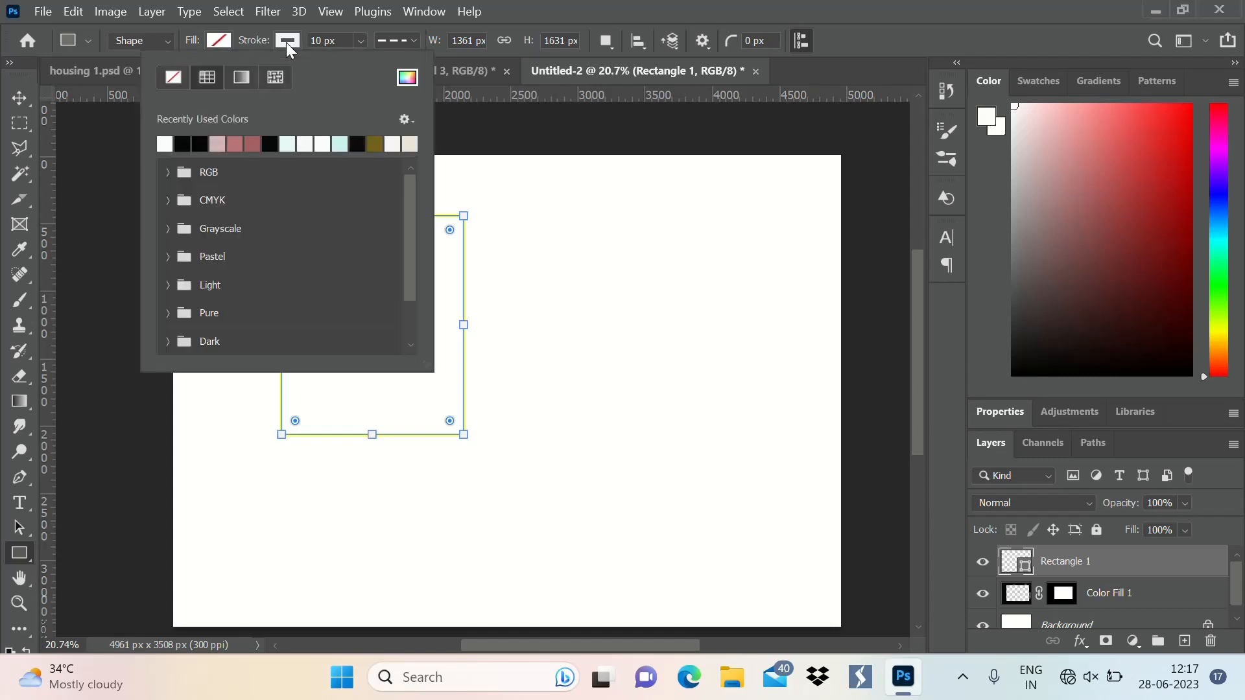
click(185, 142)
click(338, 44)
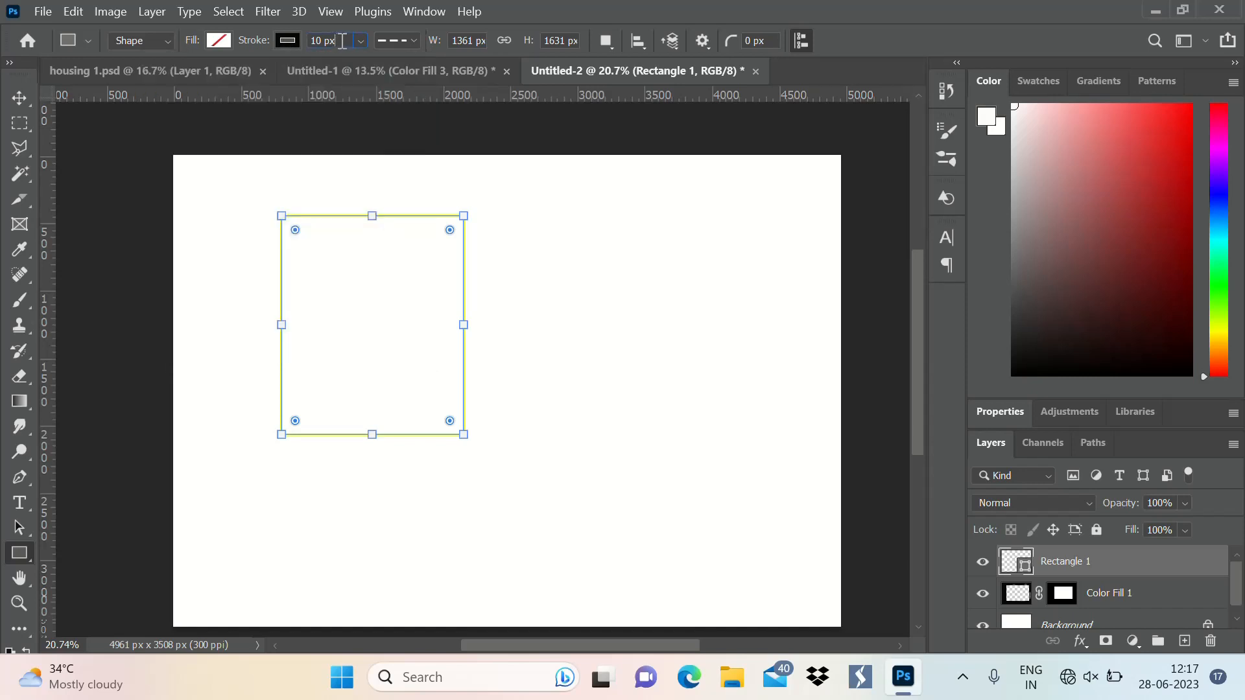
click(340, 42)
text(30)
key(Return)
Change the rectangle's stroke type to a solid line and deselect its path.
click(415, 46)
click(407, 103)
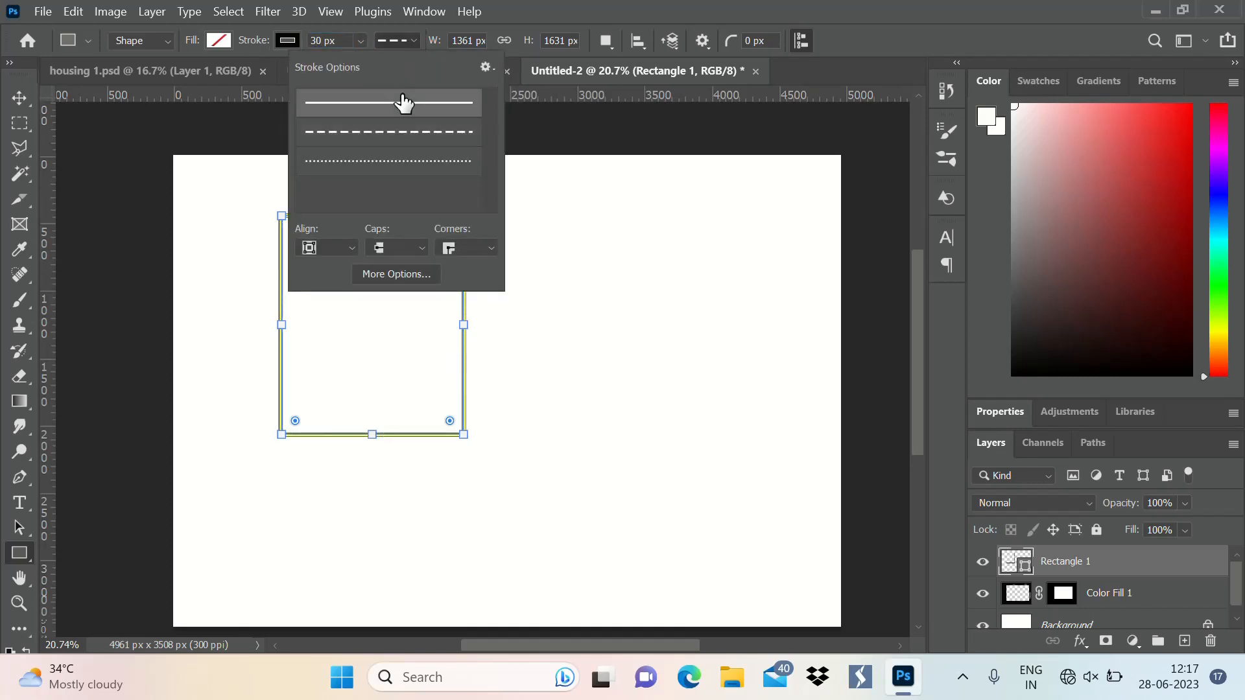
key(Return)
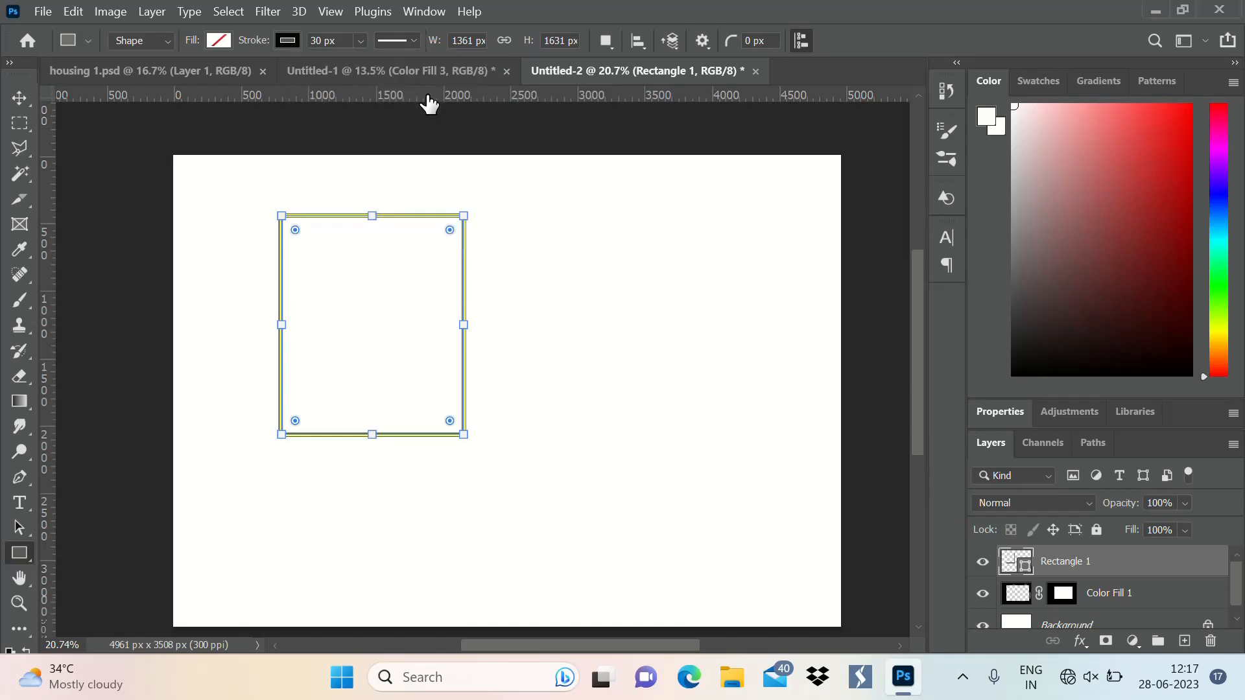
key(Return)
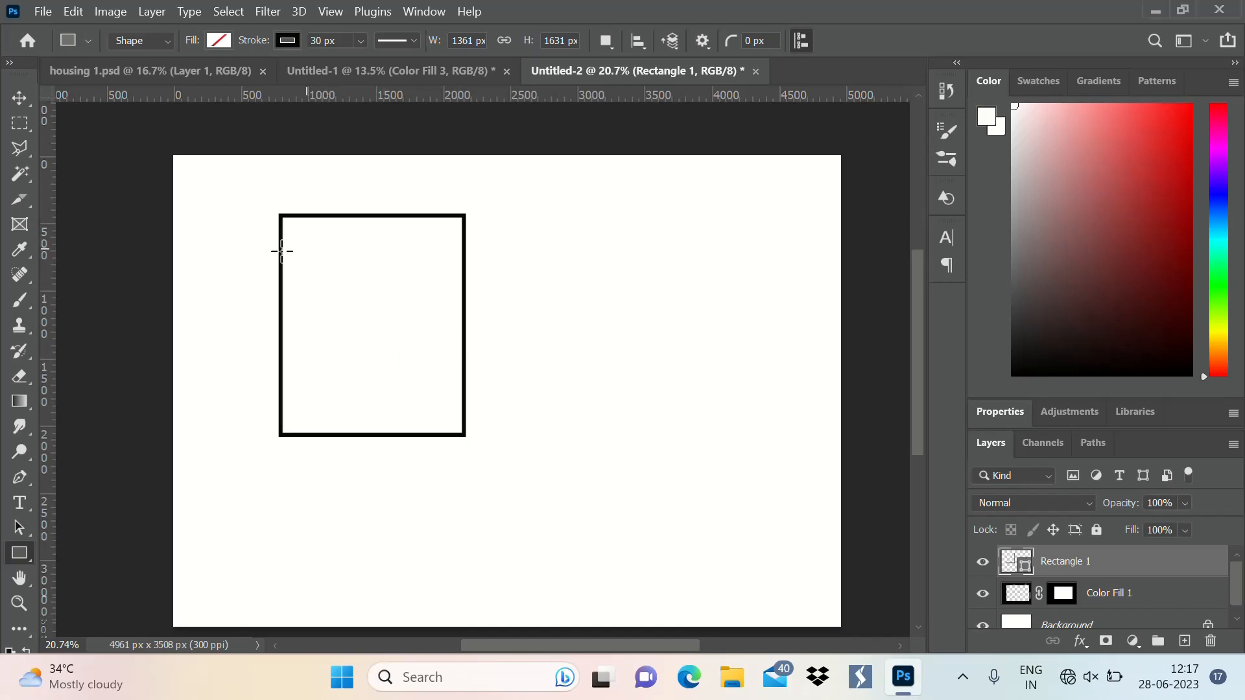
Draw a second rectangle about 1098 by 1410 px inside the first and give it a dashed stroke.
mouse_move(300, 234)
mouse_down()
mouse_move(328, 285)
mouse_move(448, 422)
mouse_up()
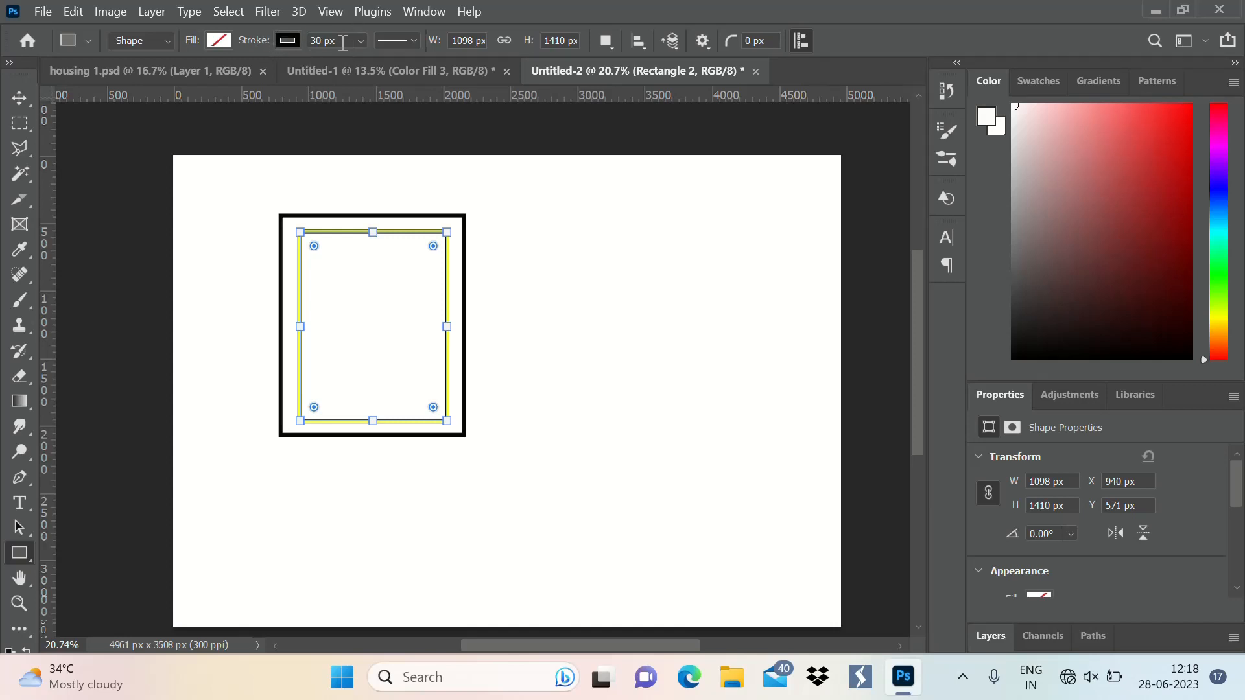
click(385, 43)
click(387, 132)
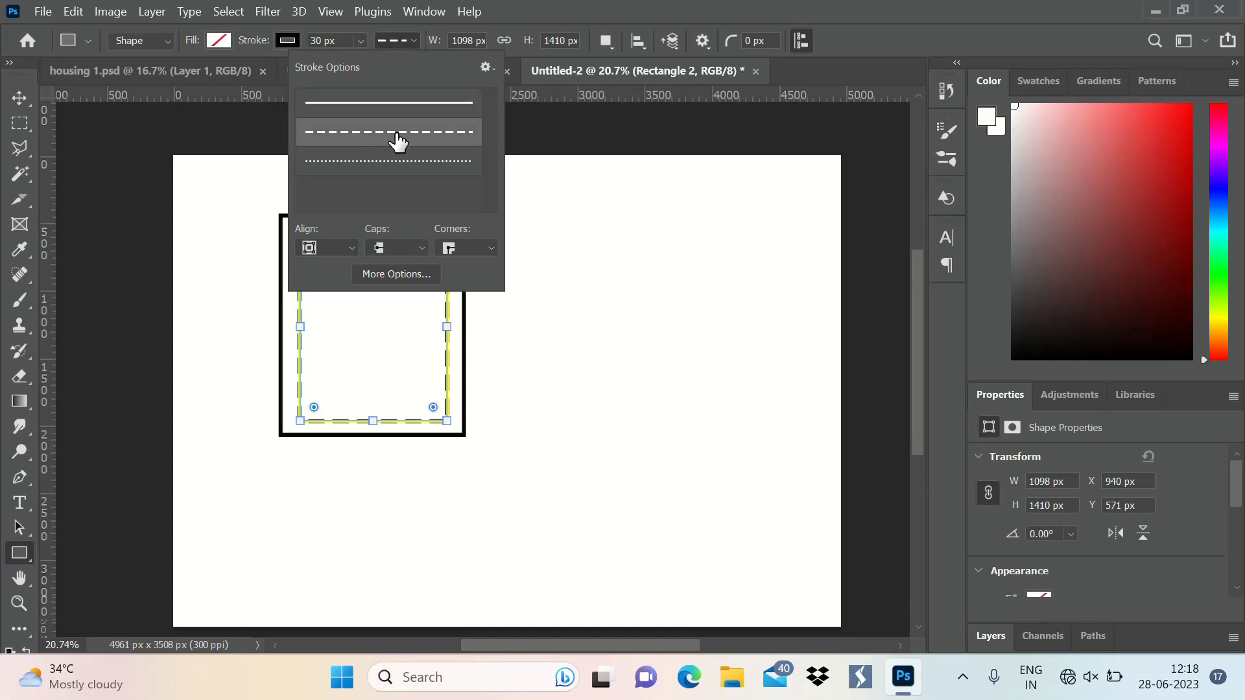
Confirm the second rectangle's dashed stroke and draw a third rectangle about 771 by 1142 px inside it with a dotted stroke.
click(396, 138)
key(Return)
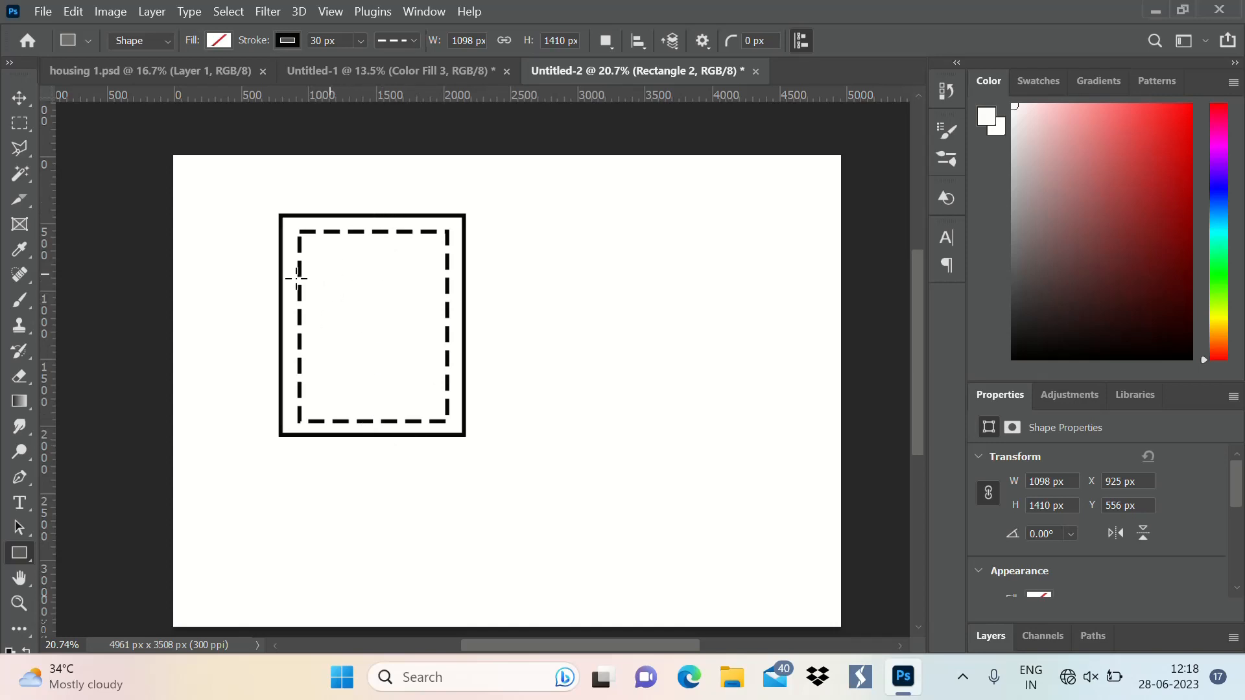
drag(326, 251, 430, 405)
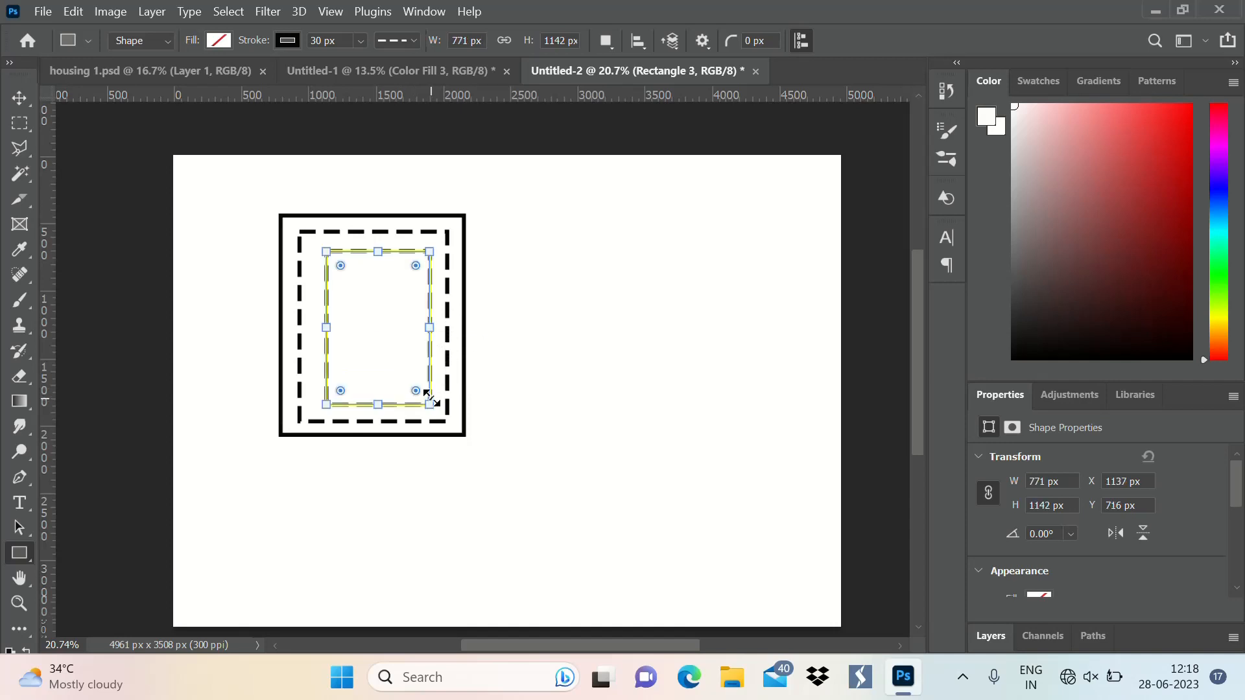
click(413, 40)
click(405, 163)
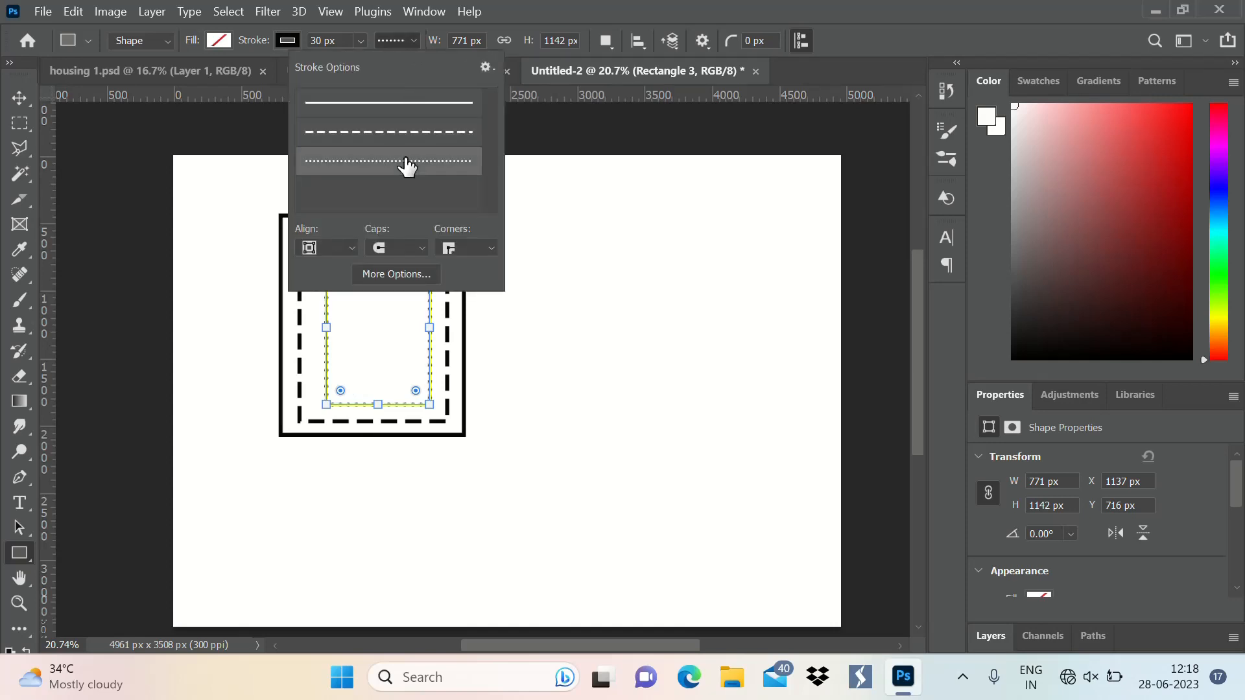
click(368, 294)
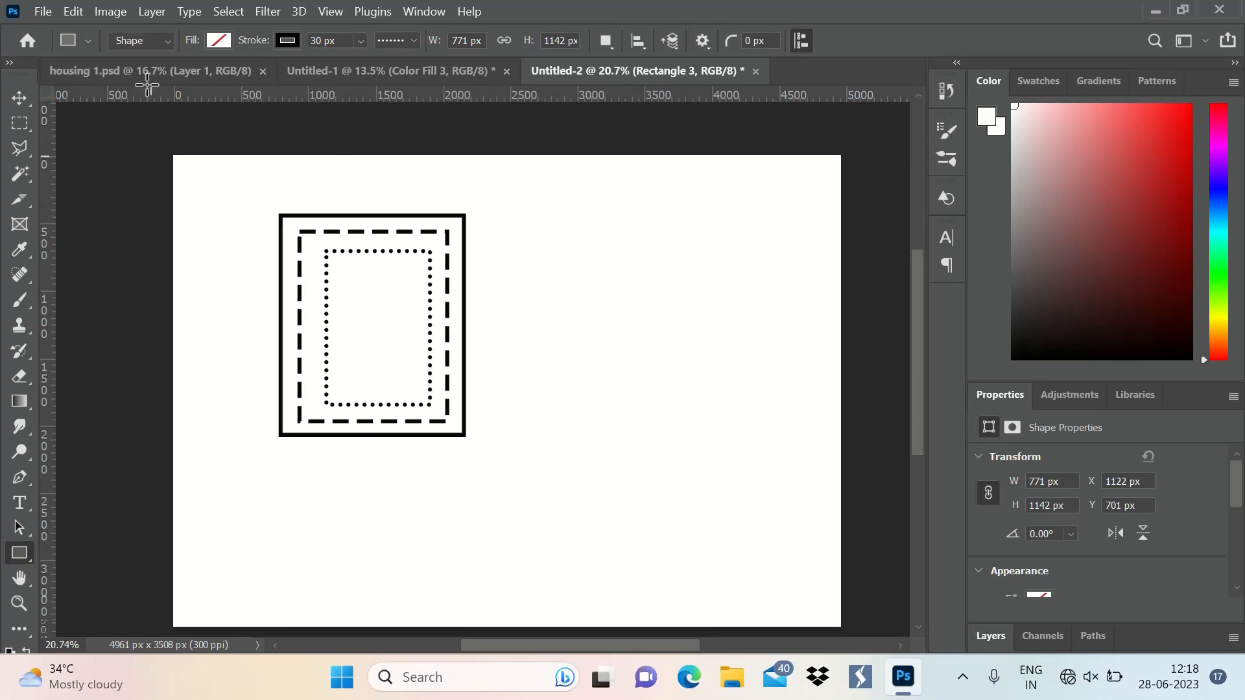
Draw a rectangle about 1016 by 1025 px to the right of the nested rectangles and set its stroke type to solid.
mouse_move(513, 215)
mouse_down()
mouse_move(620, 409)
mouse_move(648, 351)
mouse_up()
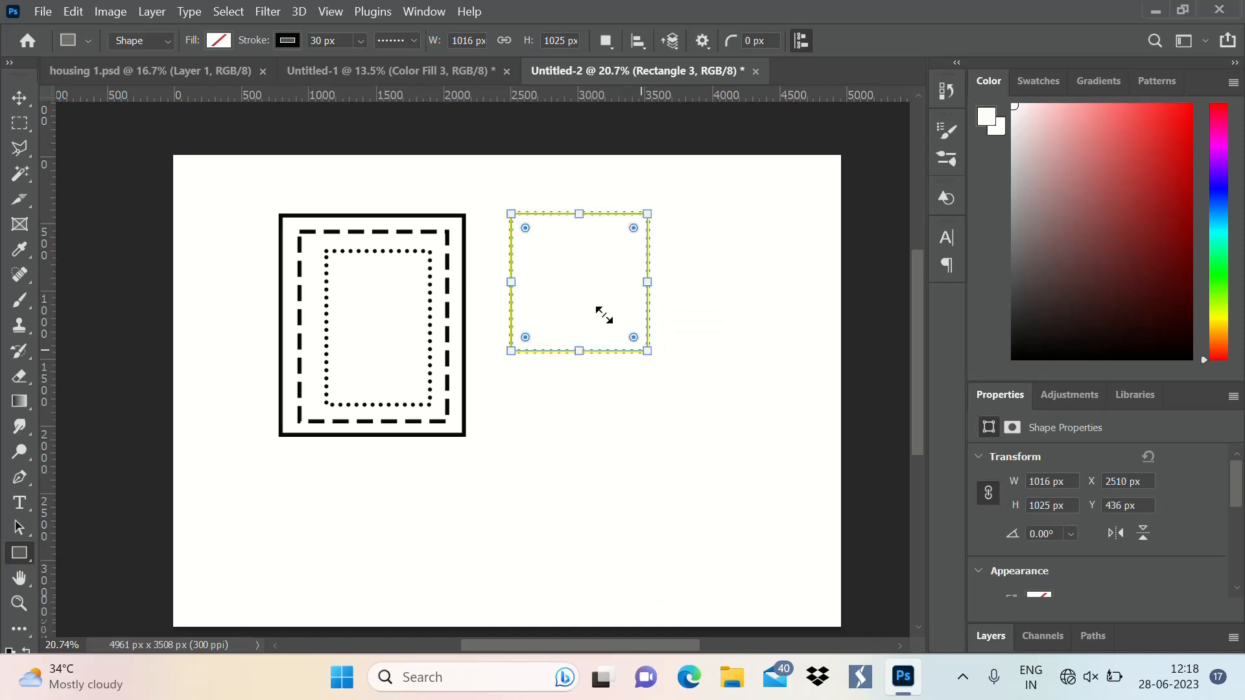
click(395, 37)
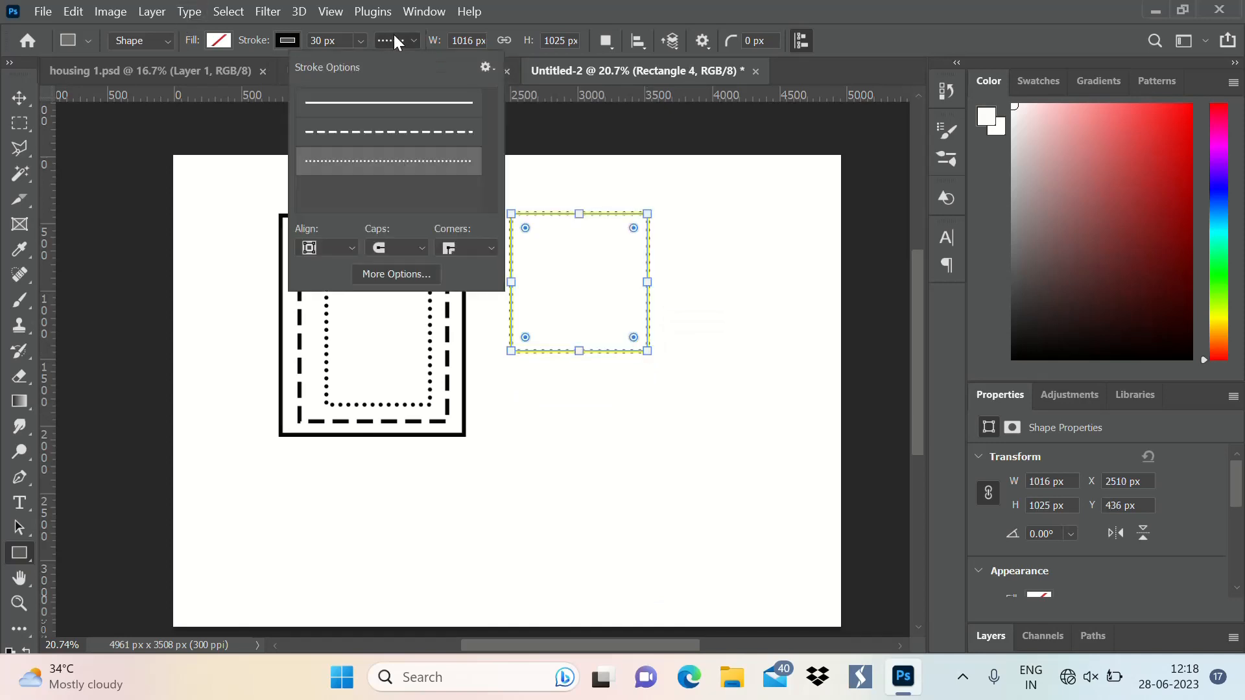
click(399, 102)
Remove the new rectangle's stroke, fill it with the recently used dusty red color and deselect its path.
click(287, 40)
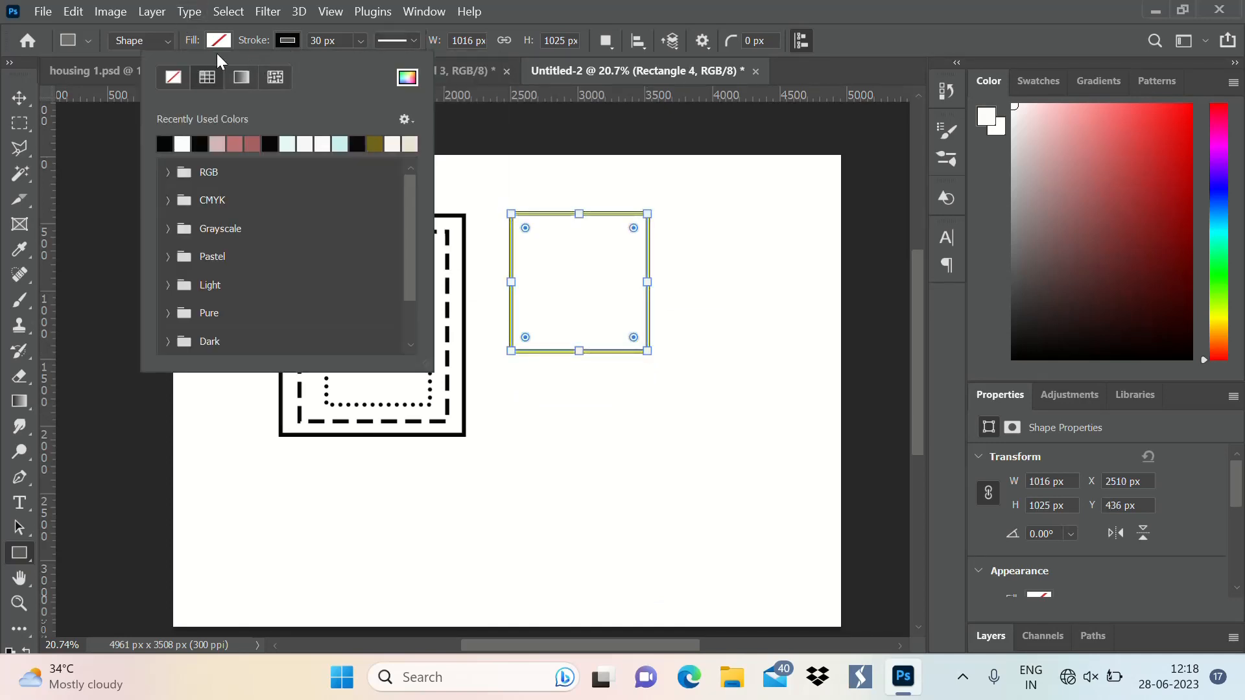
click(170, 76)
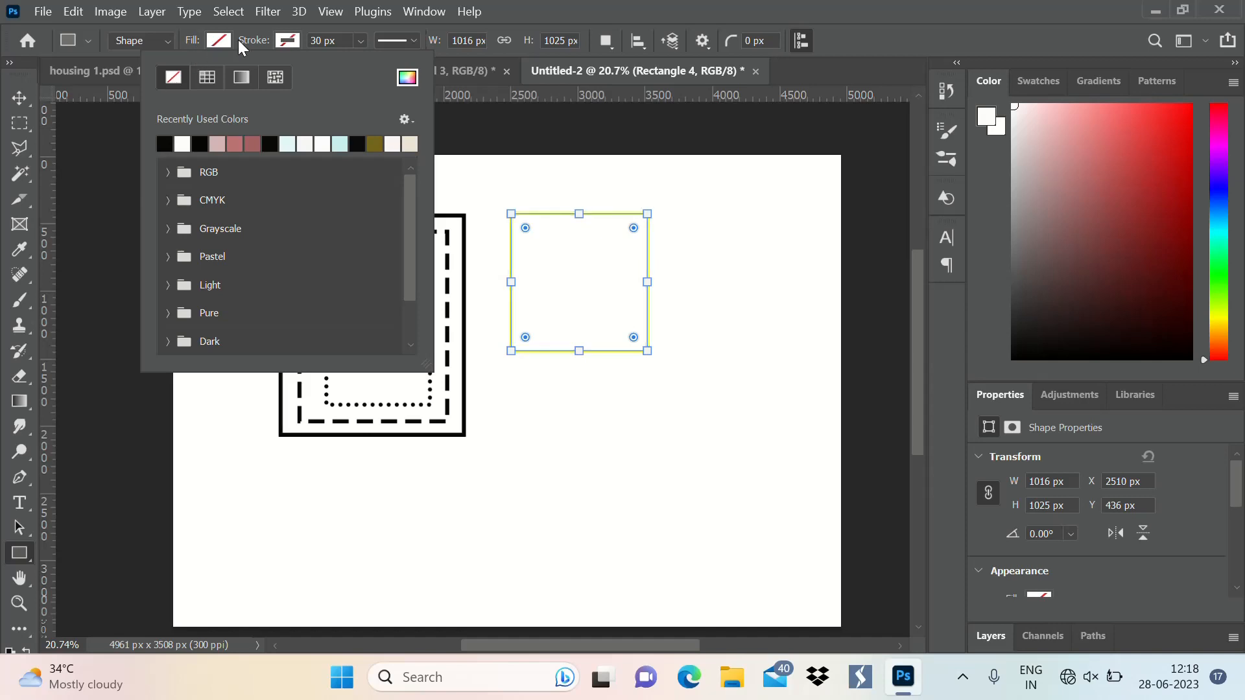
click(219, 40)
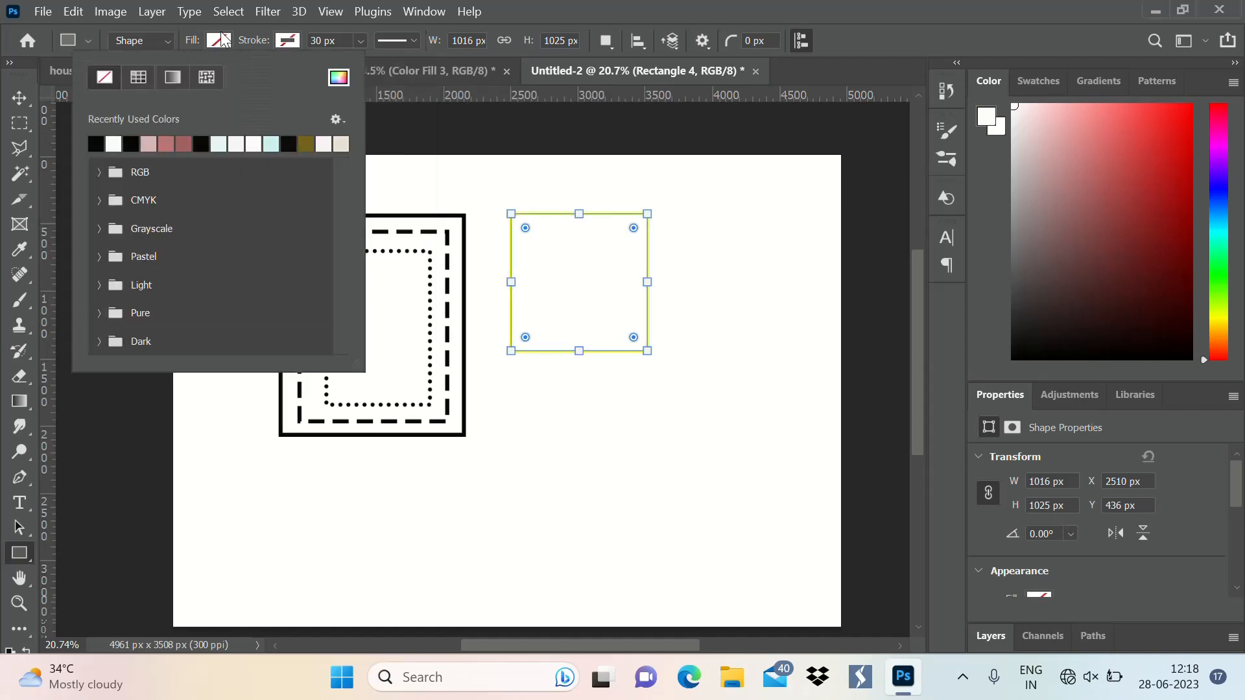
click(167, 144)
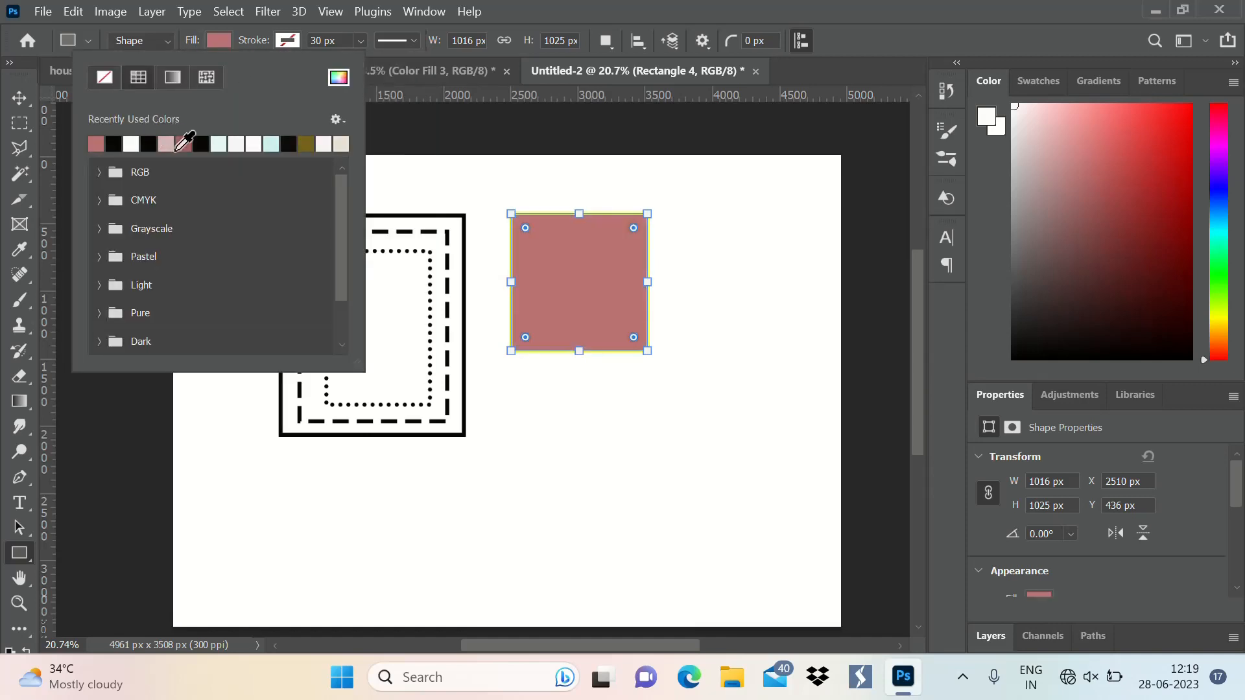
click(555, 211)
key(Return)
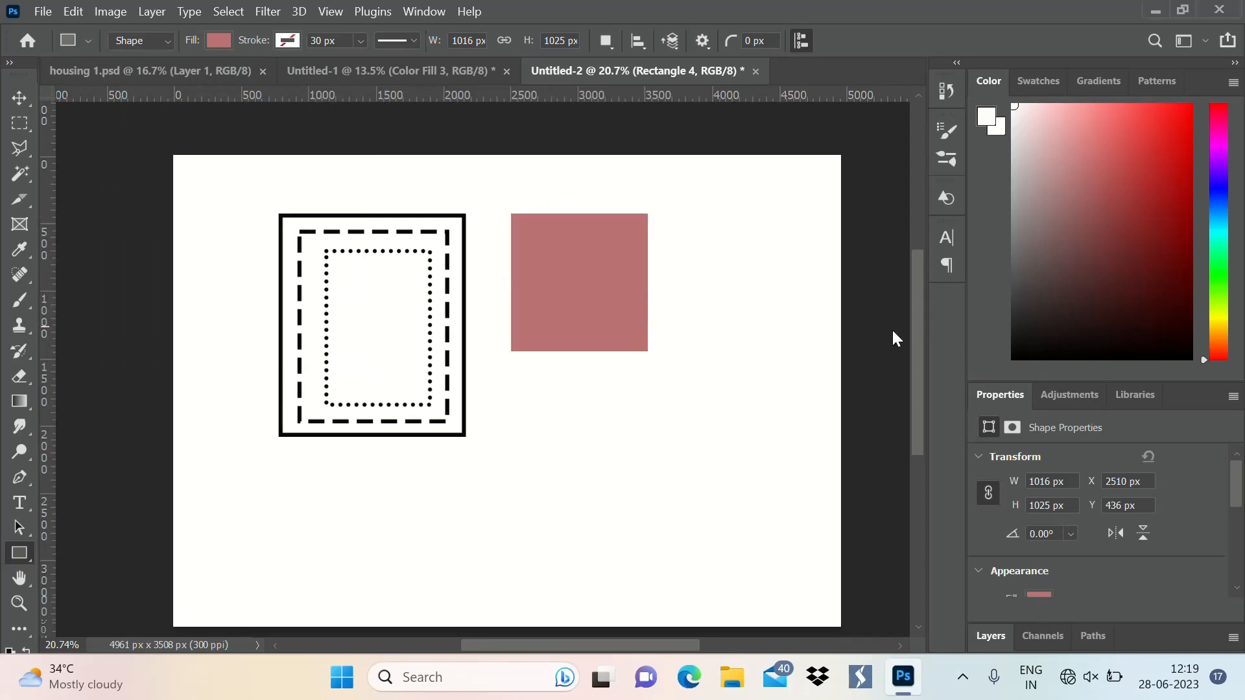
Draw an ellipse about 1004 by 945 px below the red rectangle with the Ellipse tool.
scroll(636, 300, down, 2)
scroll(627, 293, up, 2)
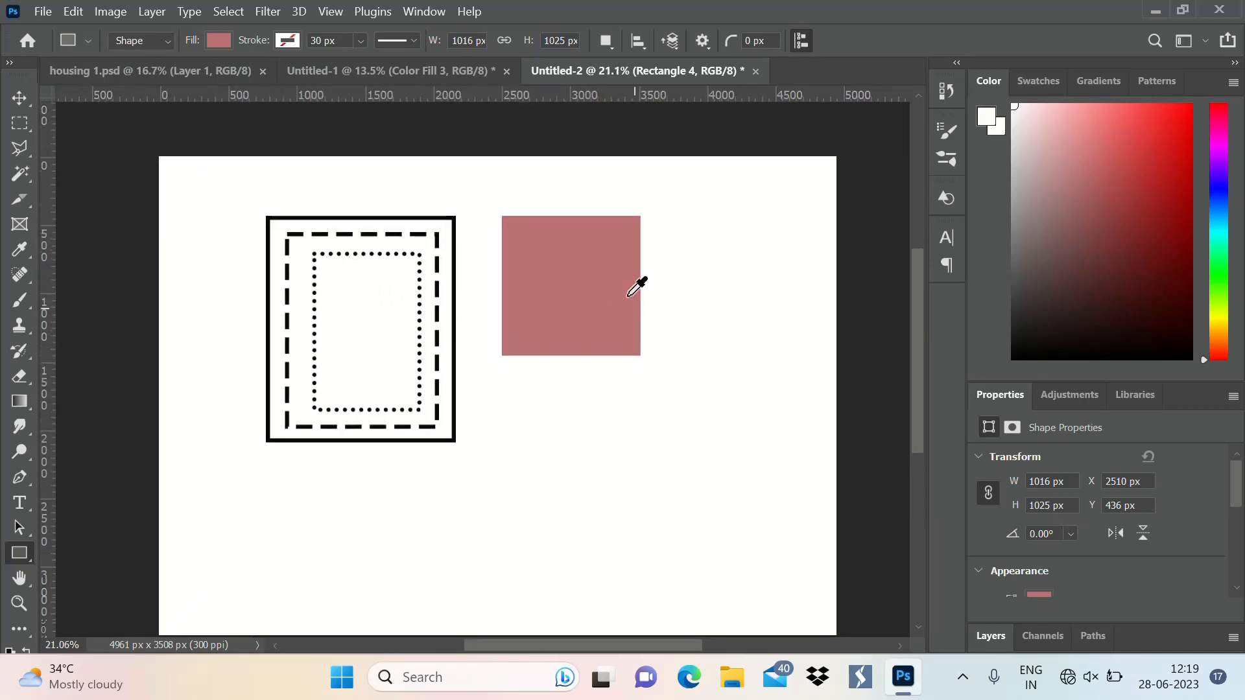
scroll(542, 297, down, 2)
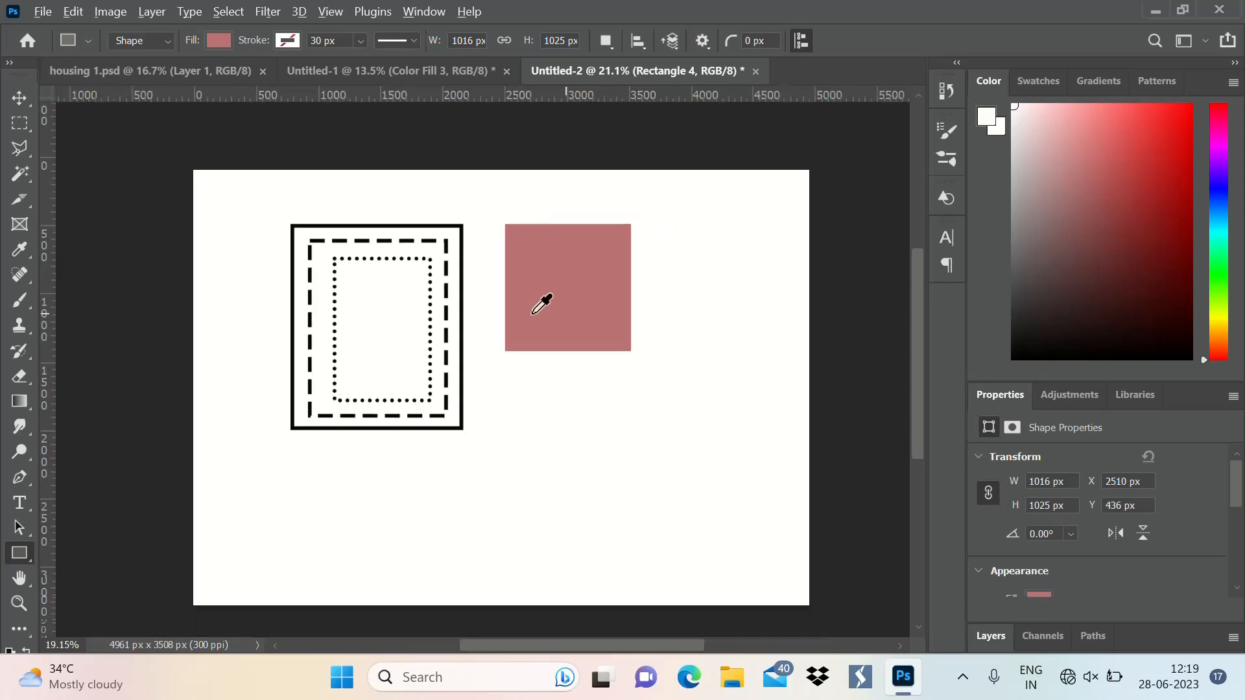
scroll(611, 278, up, 2)
scroll(334, 270, down, 4)
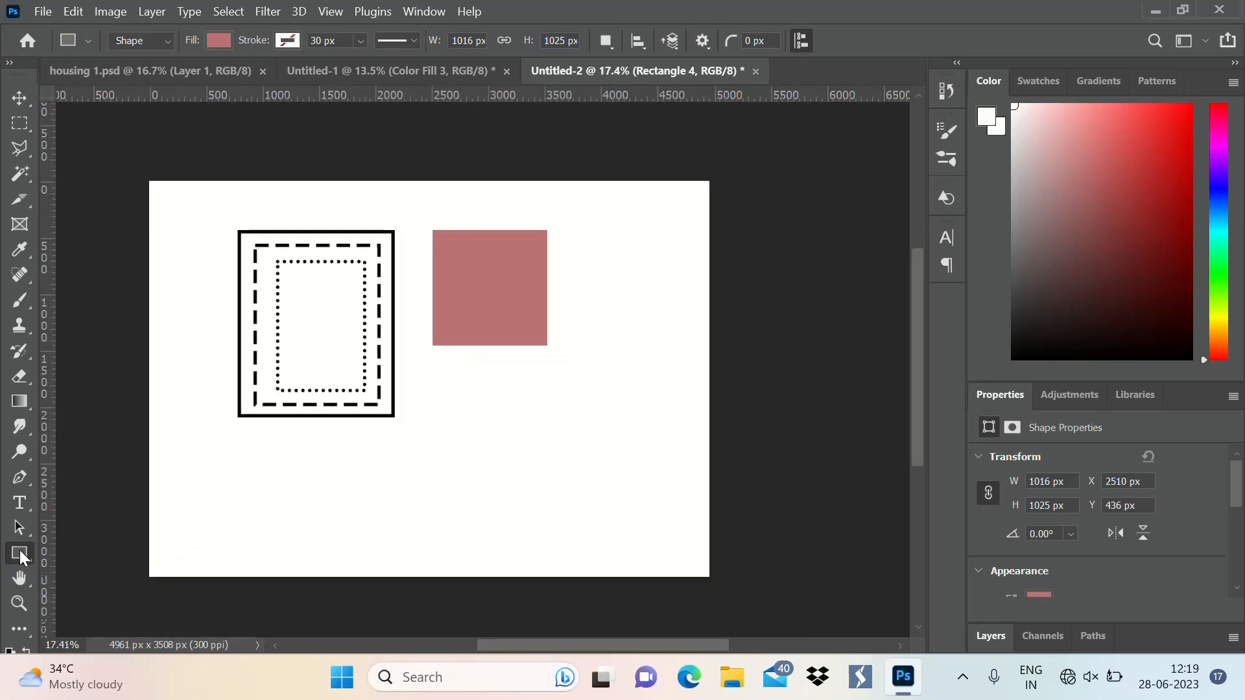
right_click(19, 554)
click(91, 571)
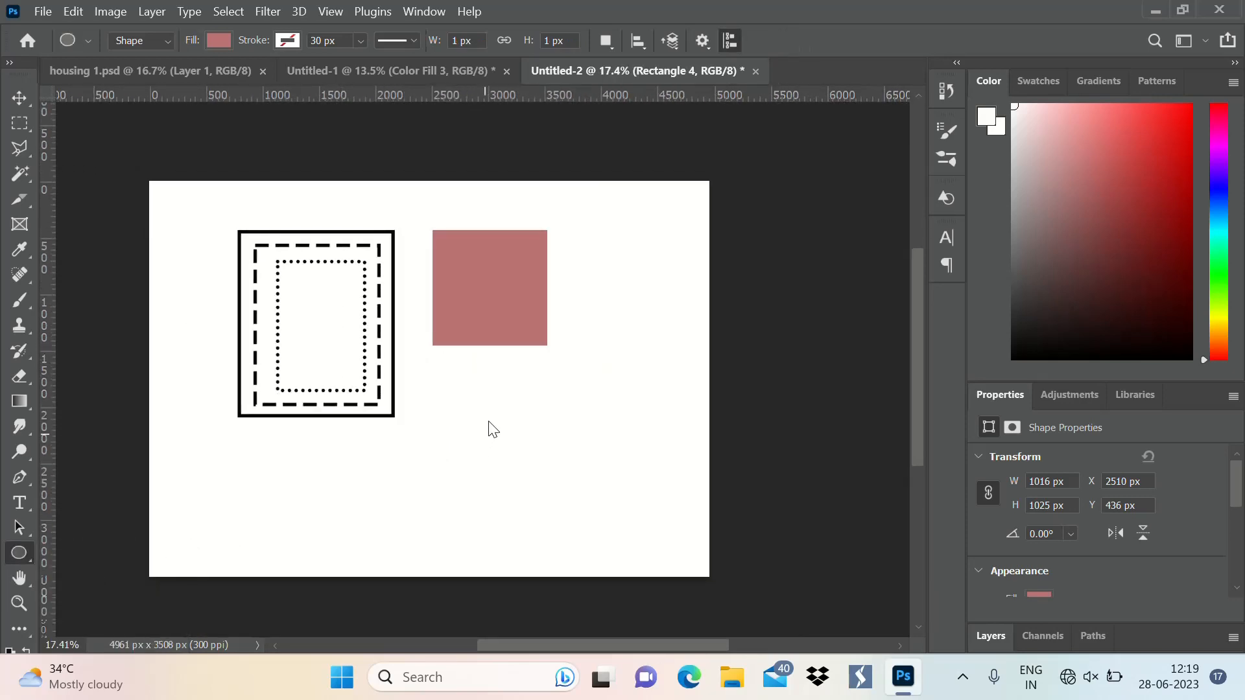
scroll(454, 402, up, 2)
scroll(342, 326, down, 1)
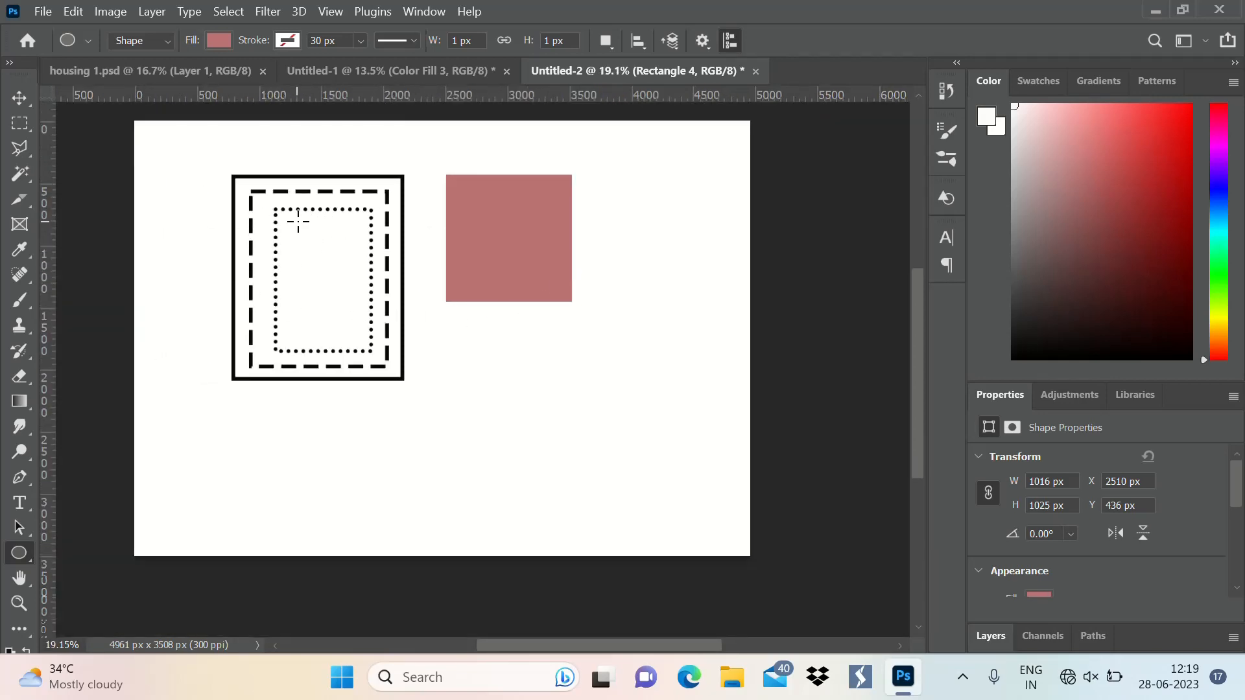
scroll(525, 274, up, 1)
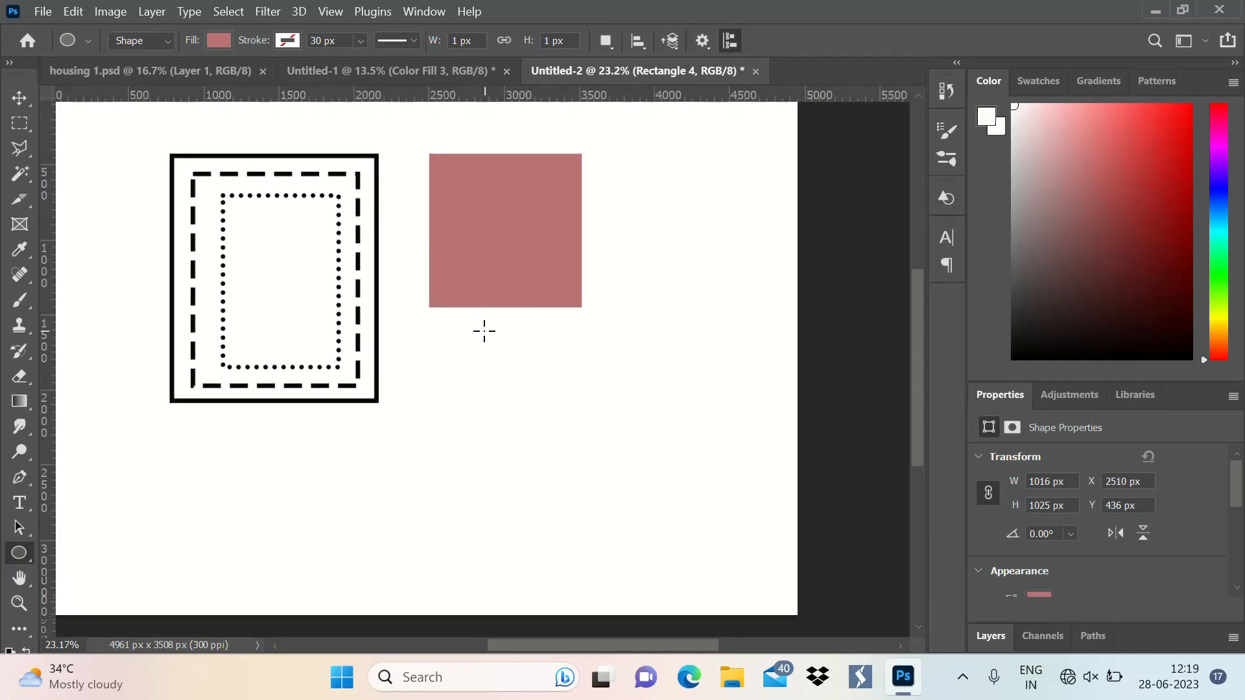
scroll(467, 278, down, 1)
scroll(478, 337, up, 1)
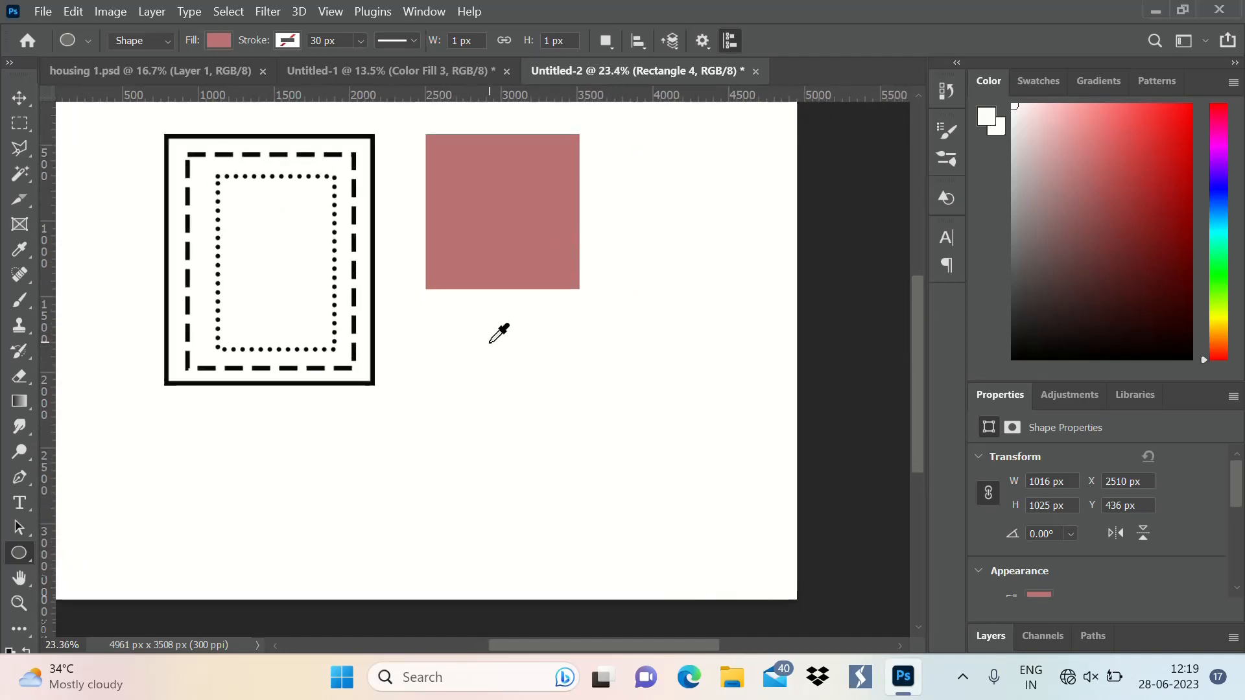
scroll(526, 405, down, 1)
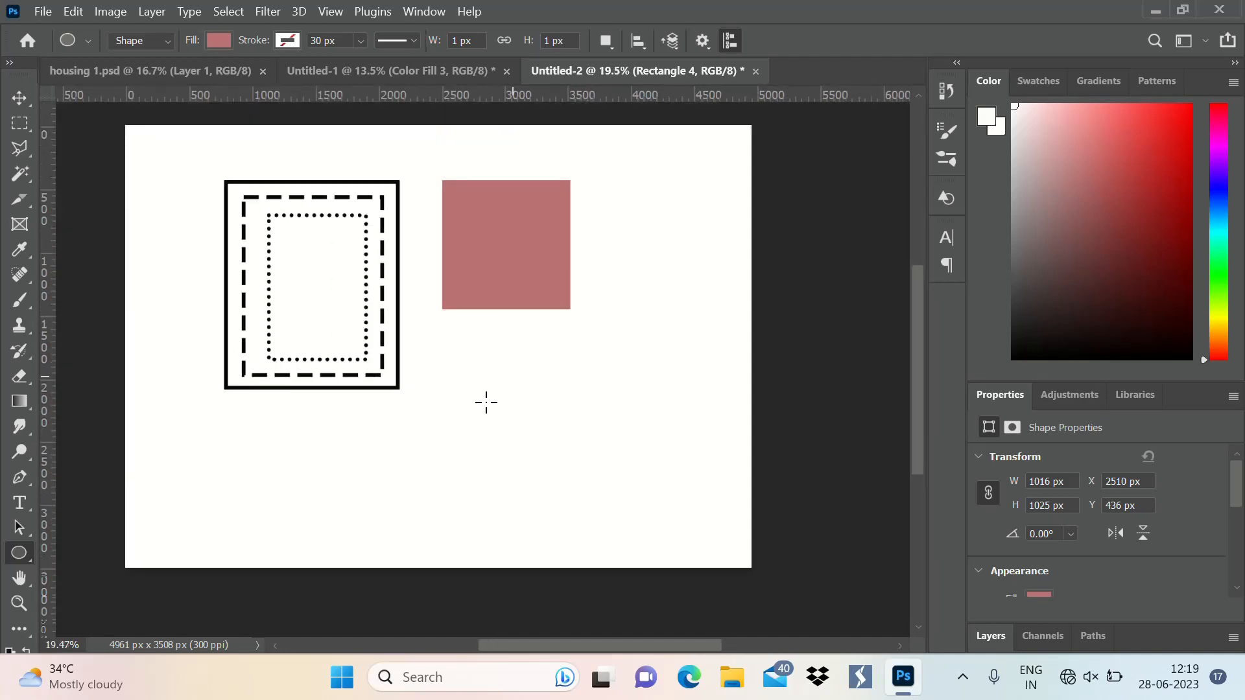
drag(454, 359, 581, 480)
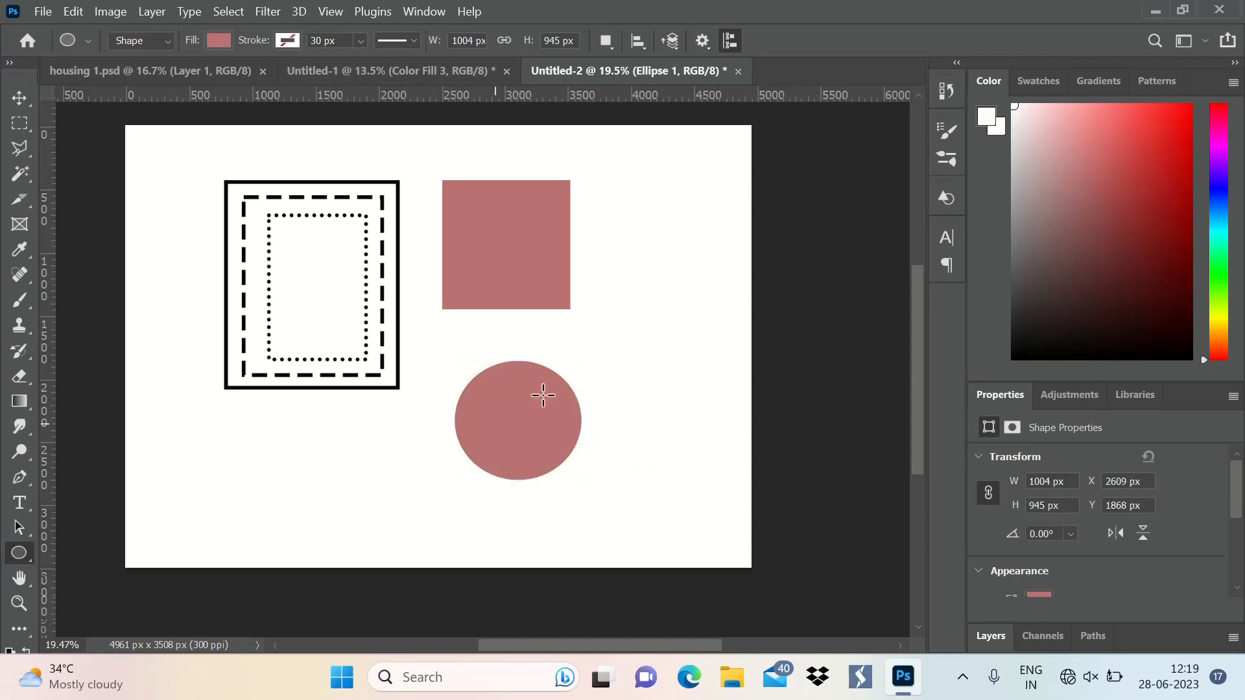
Draw a circle about 796 px in diameter below the nested rectangles and remove its fill.
drag(259, 427, 376, 527)
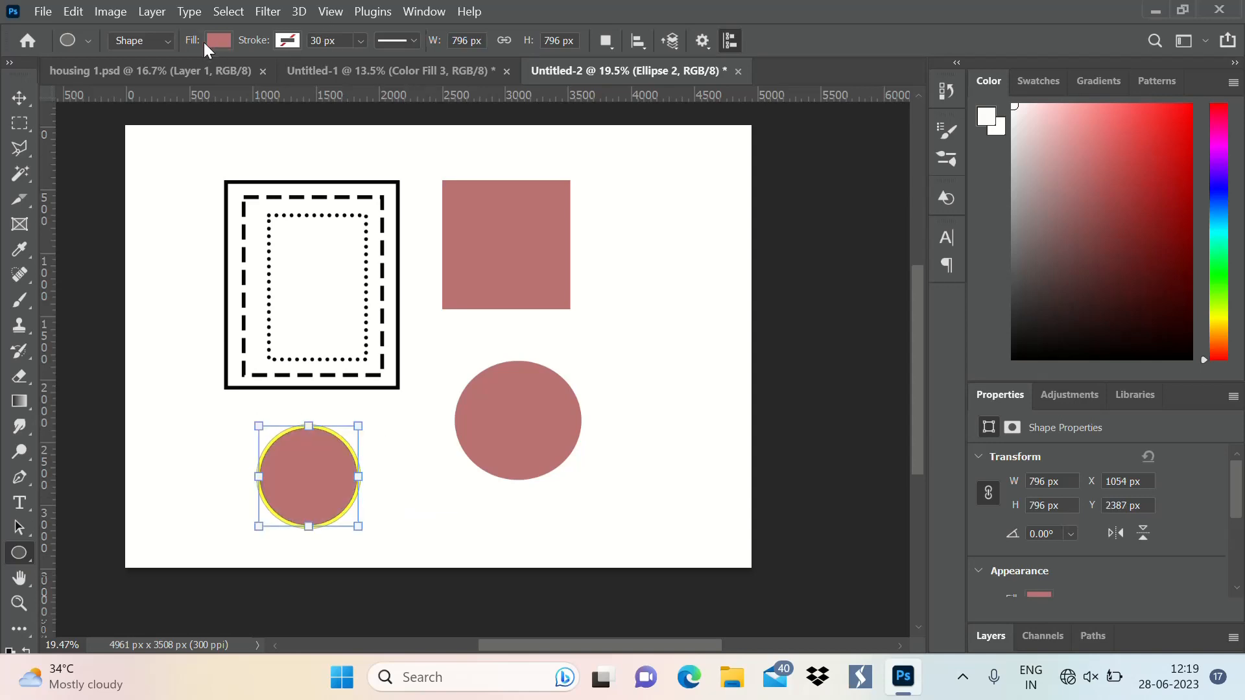
click(221, 41)
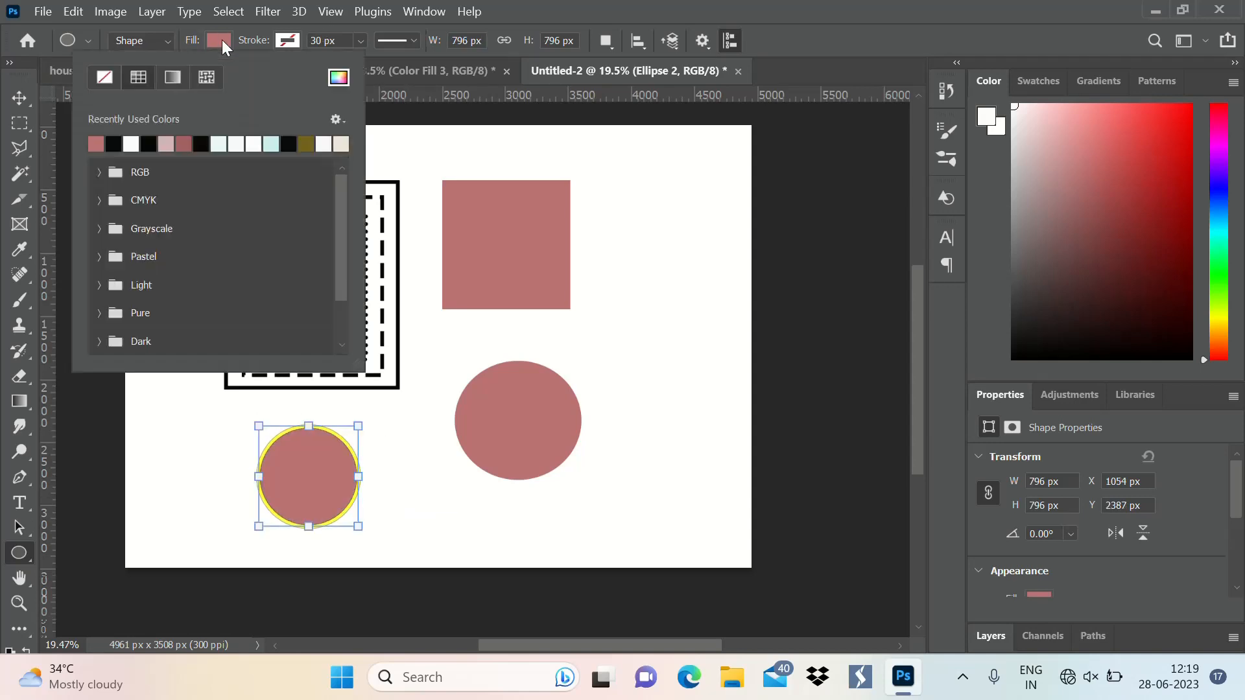
click(101, 76)
Give the unfilled circle a black dashed stroke and deselect its path.
click(287, 40)
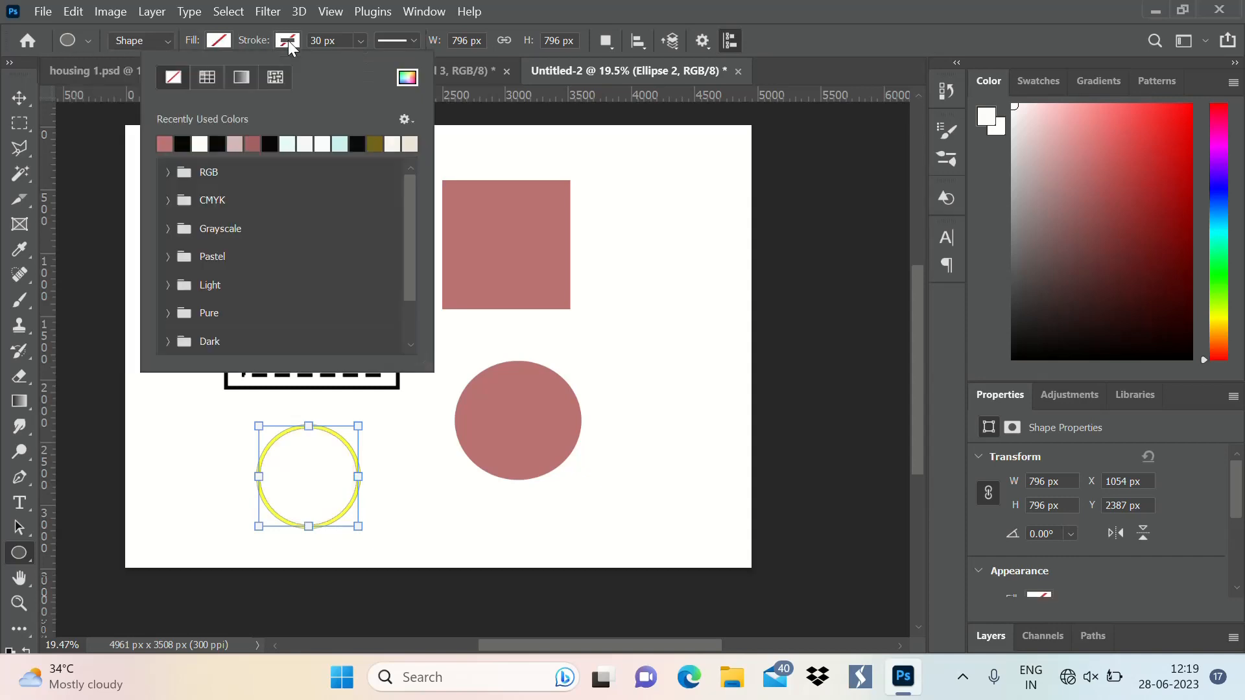
click(269, 143)
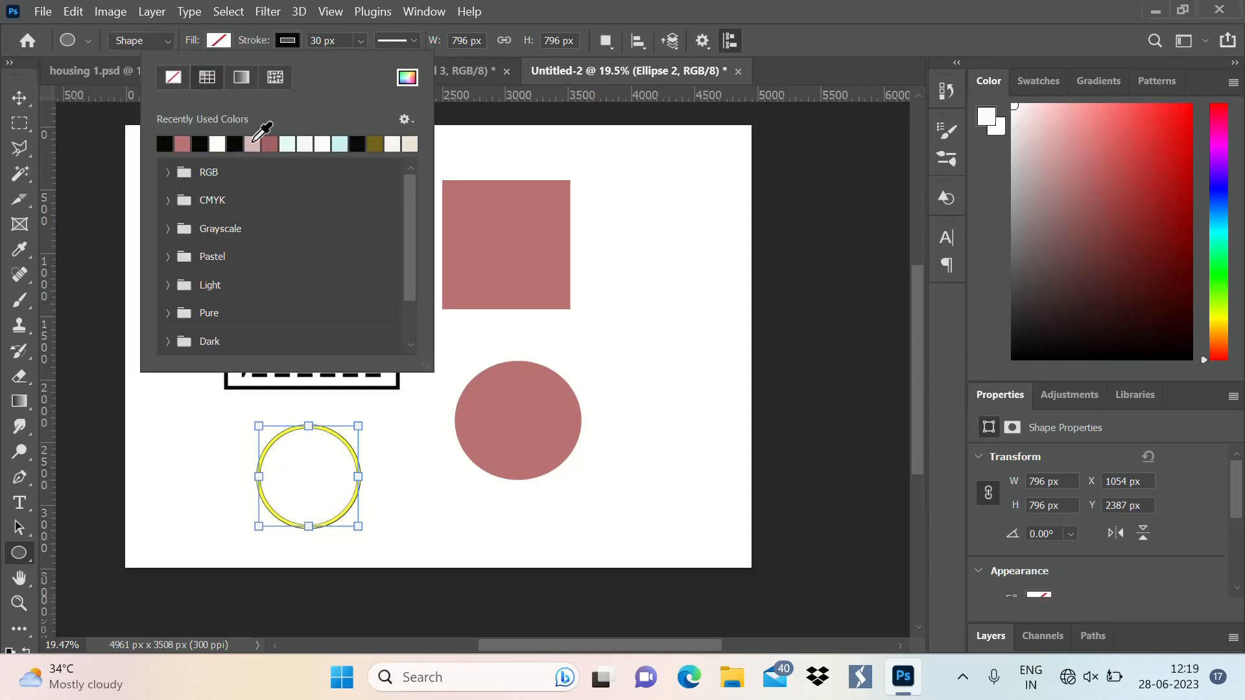
click(402, 40)
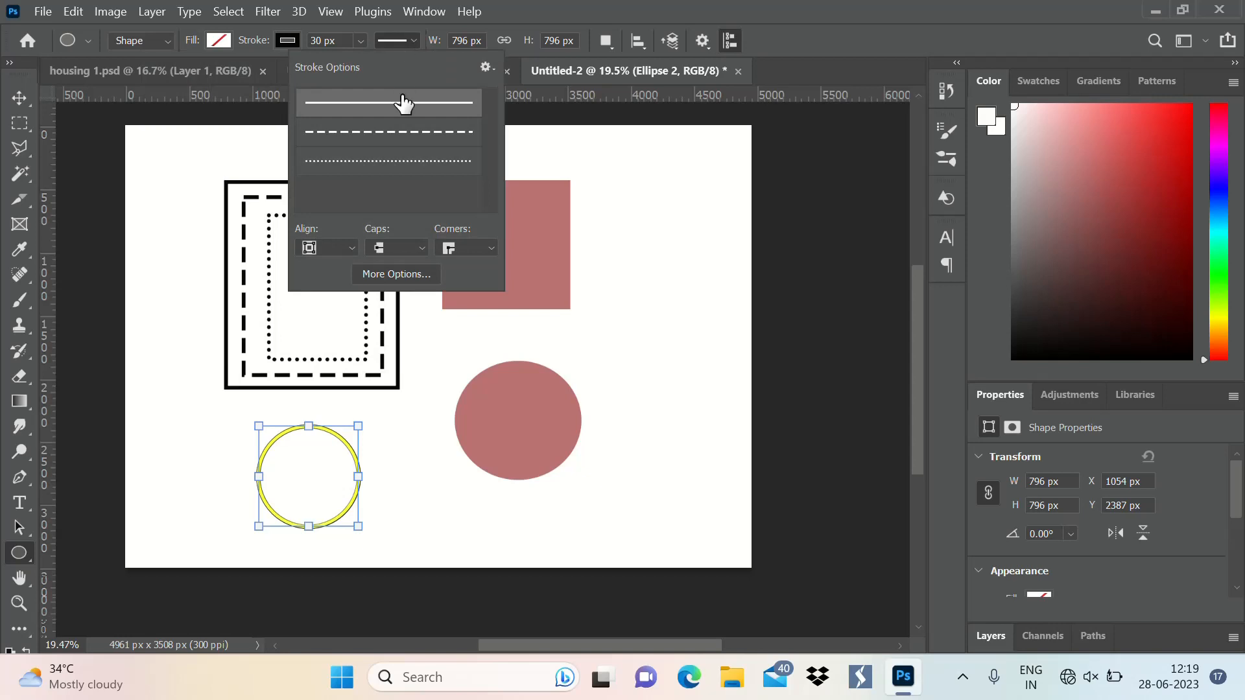
click(402, 134)
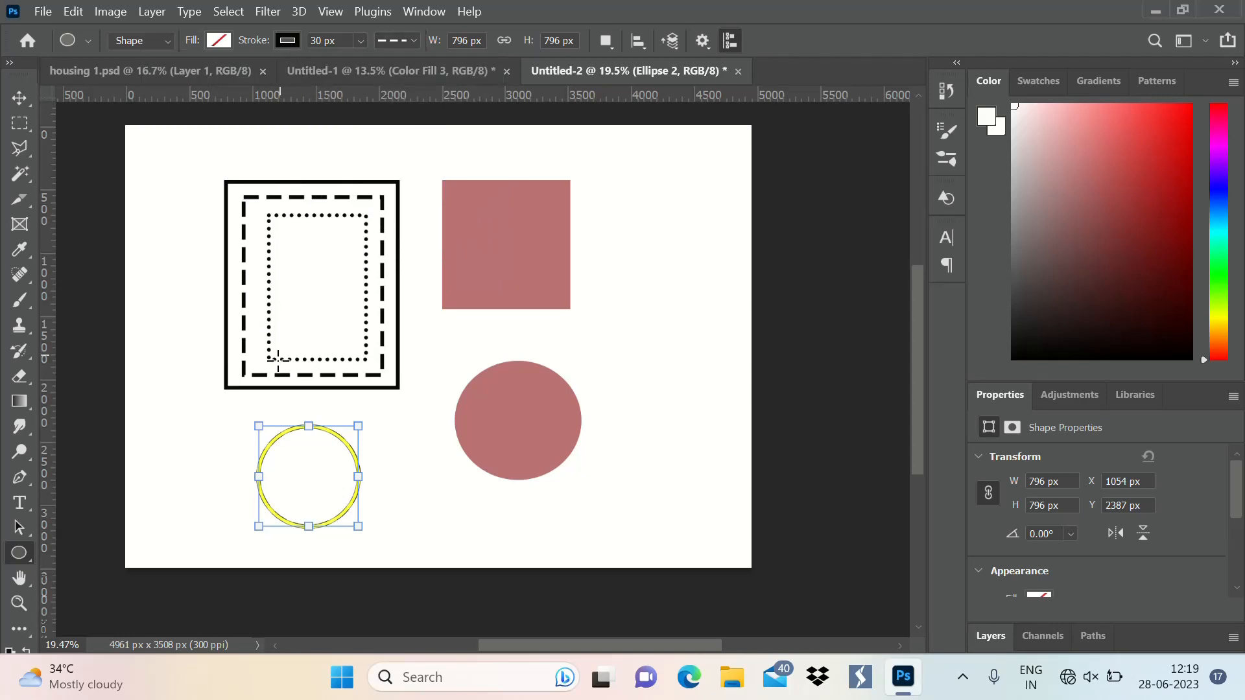
scroll(230, 523, up, 2)
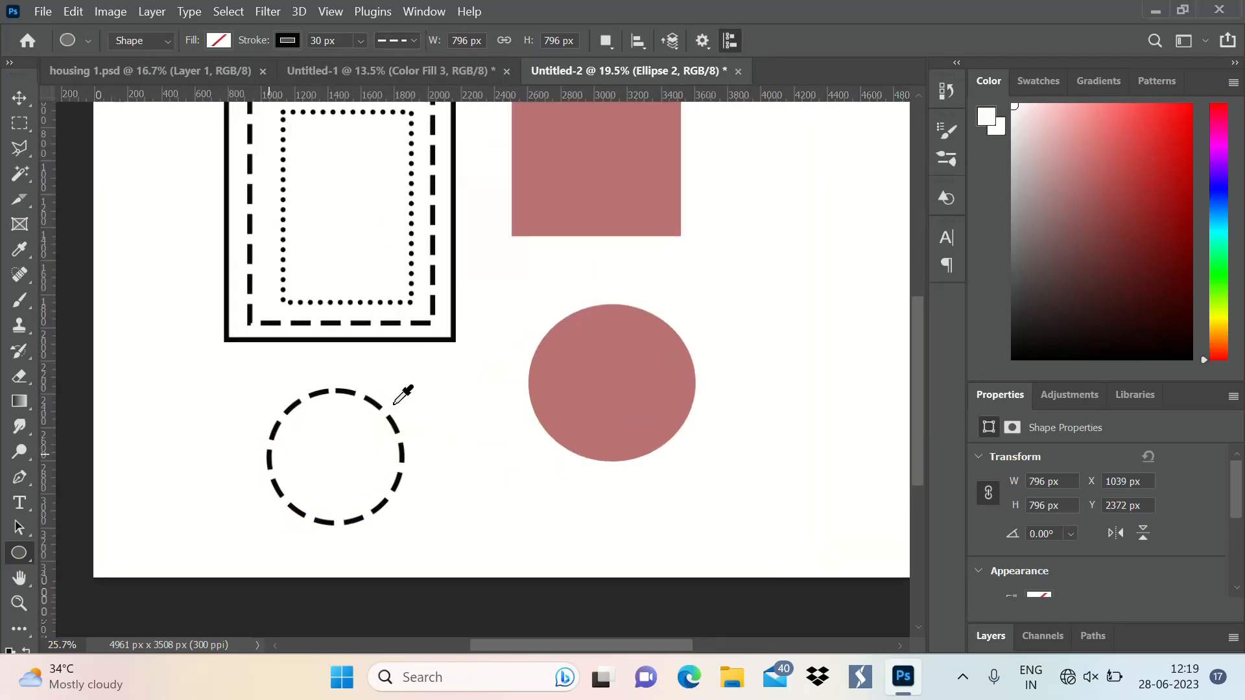
scroll(494, 447, down, 2)
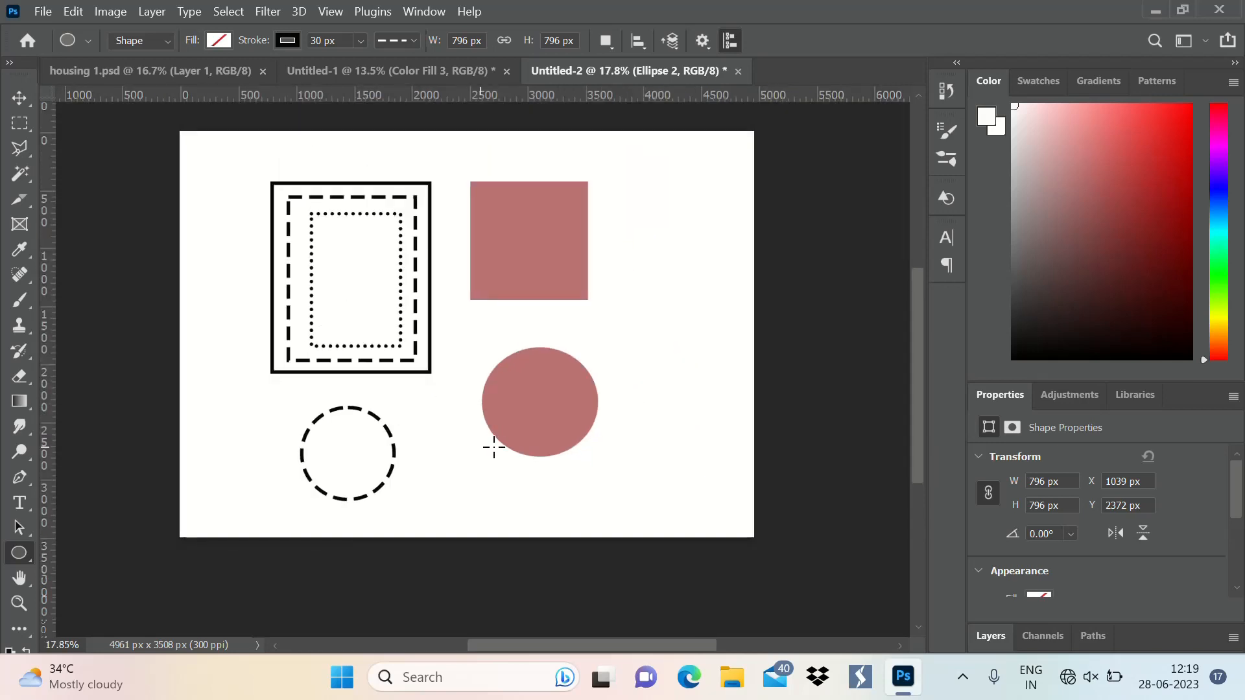
Draw a circle about 526 px in diameter between the dashed circle and the red ellipse and give it a solid stroke.
right_click(33, 555)
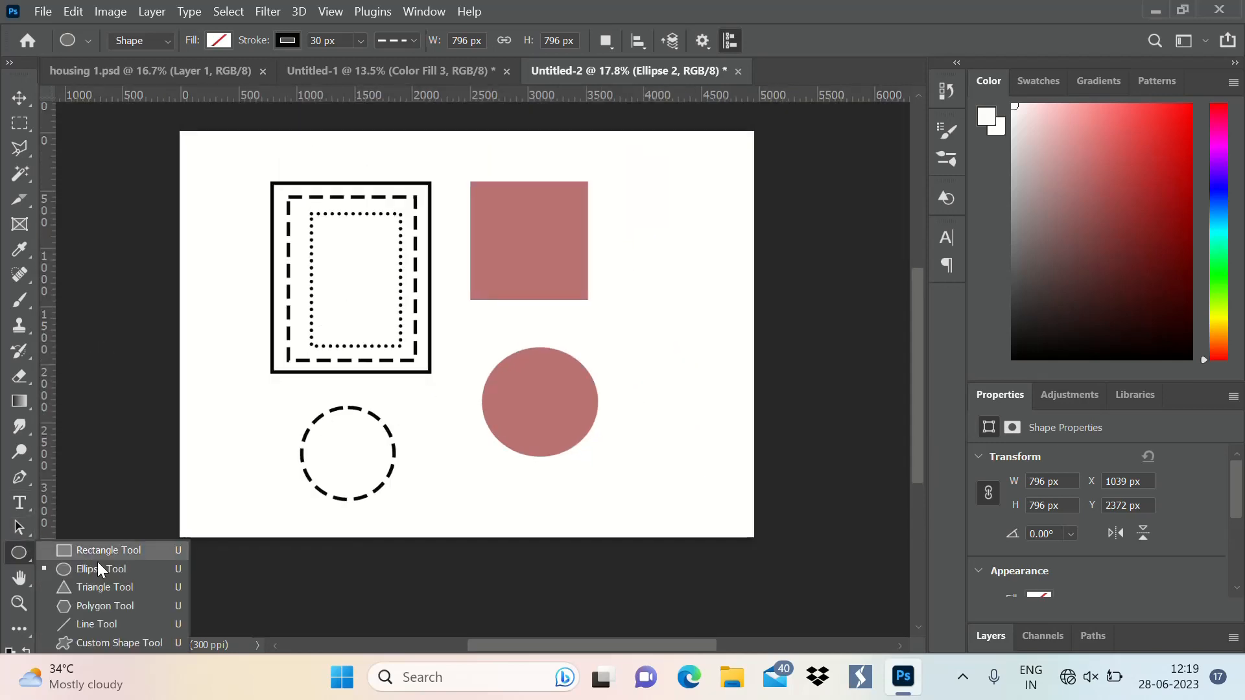
click(126, 571)
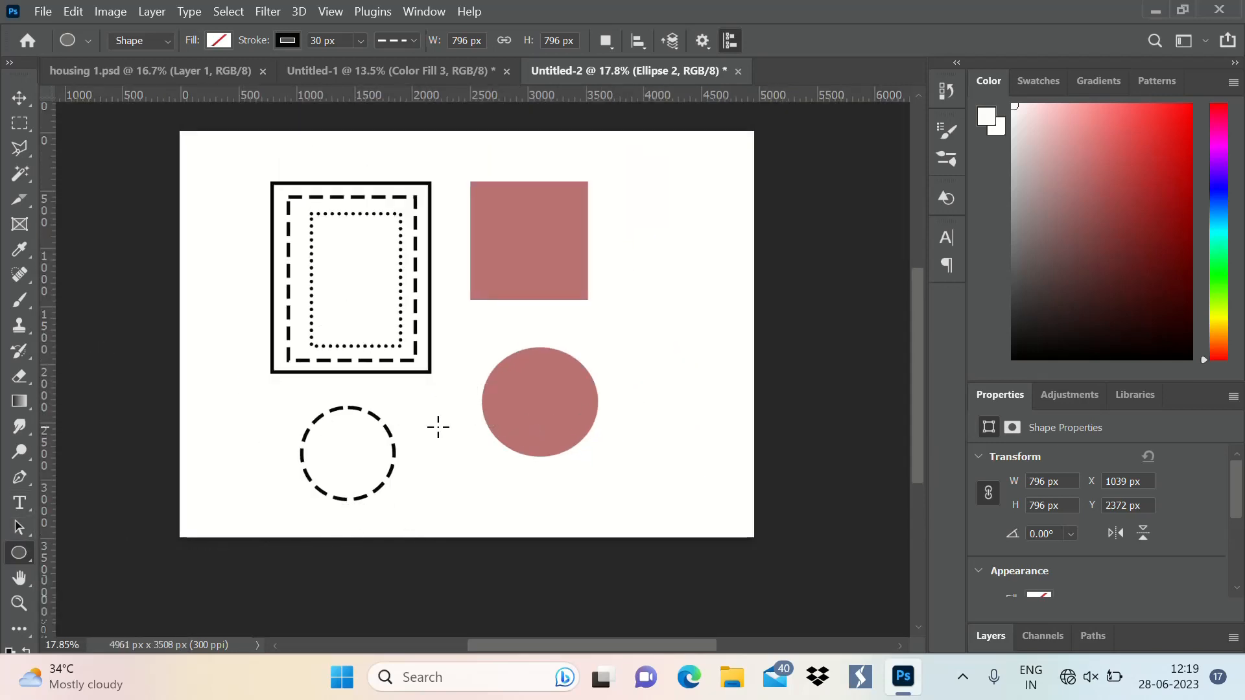
drag(430, 440, 505, 520)
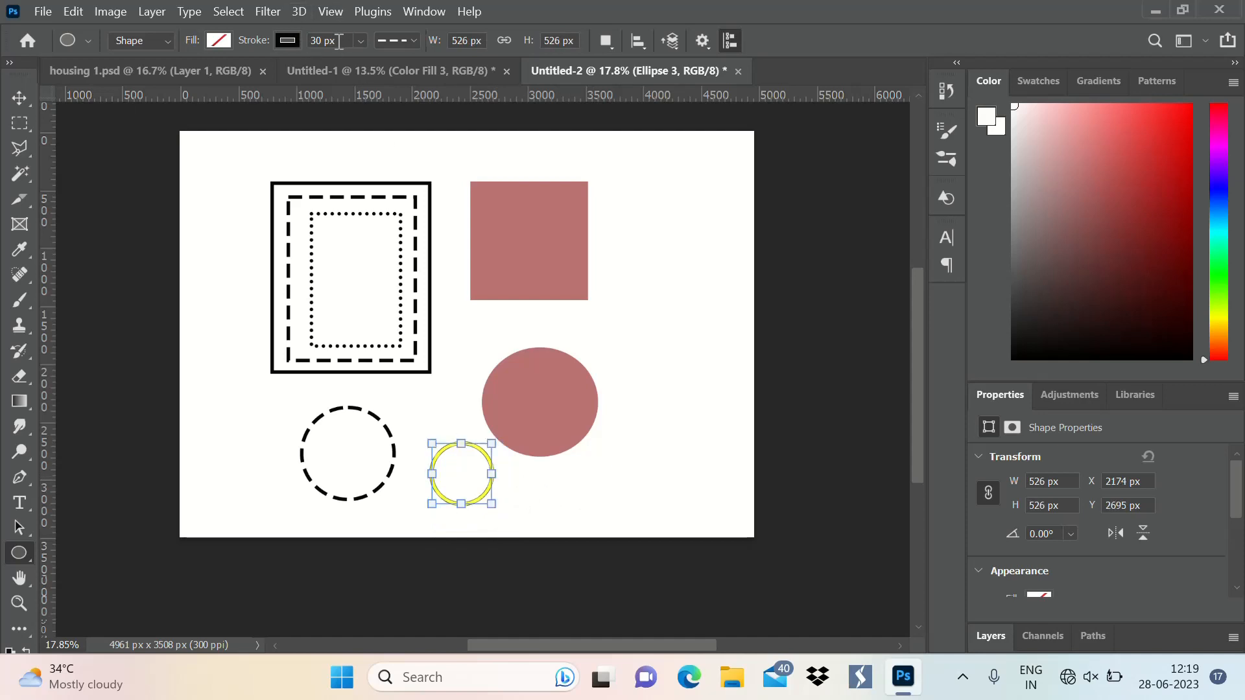
click(395, 39)
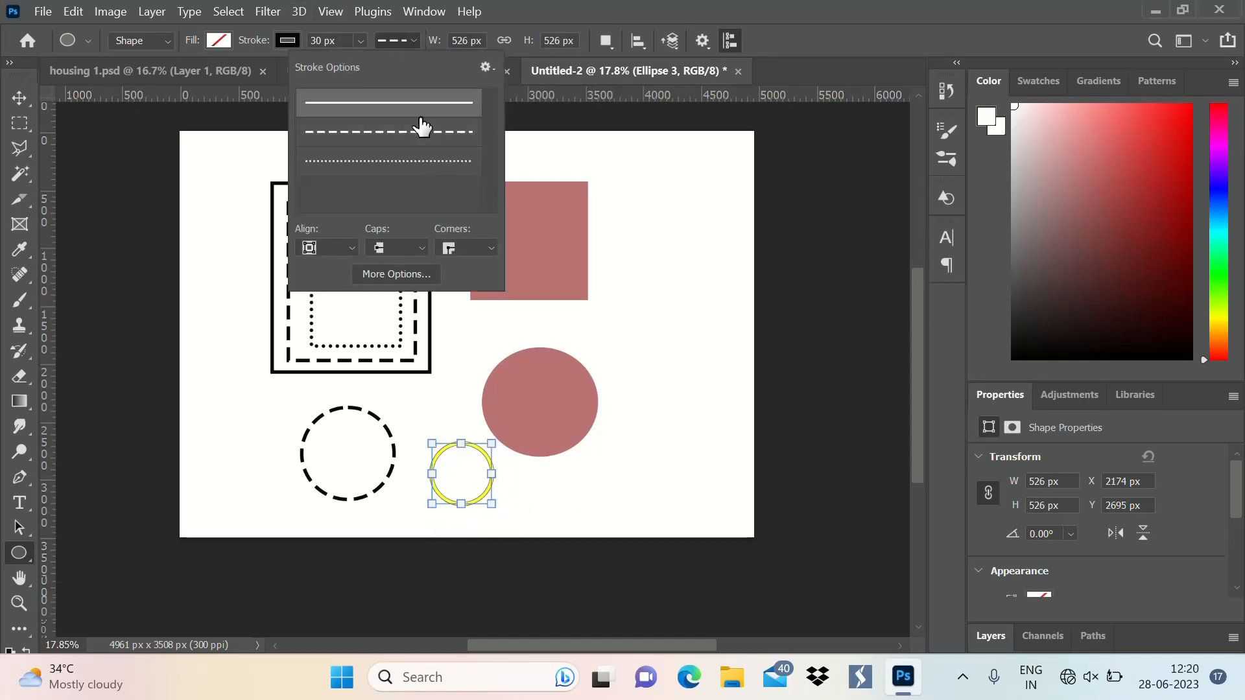
click(417, 116)
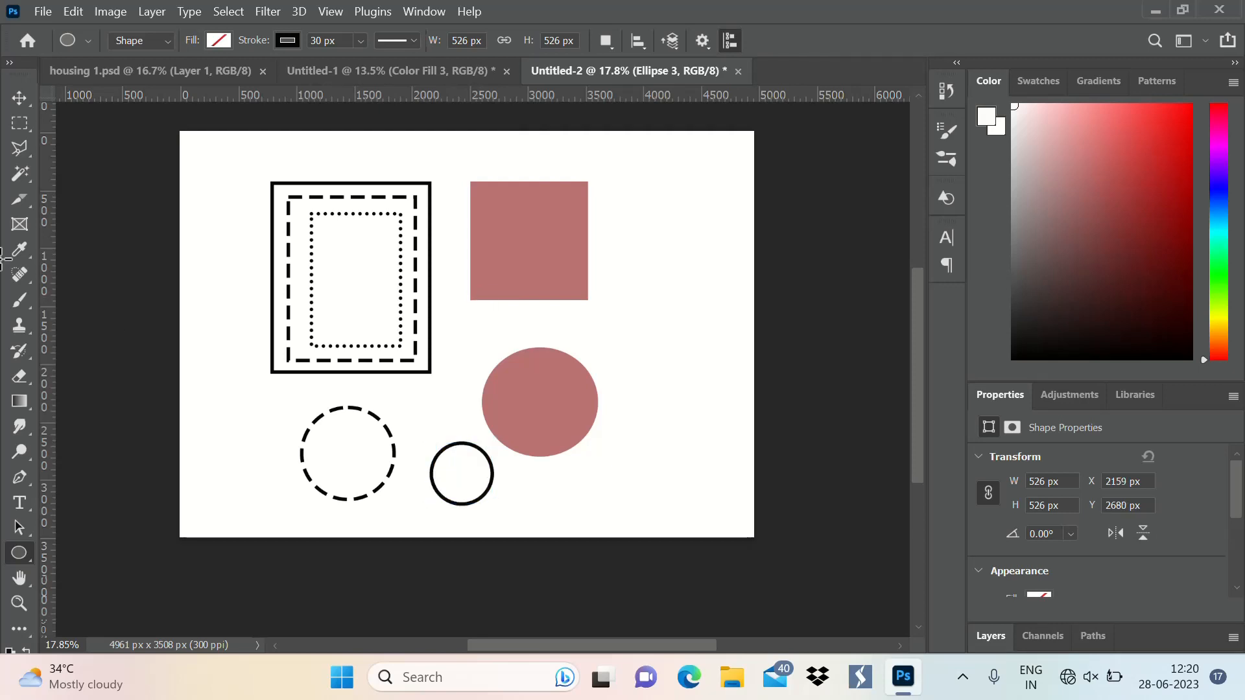
scroll(519, 448, up, 1)
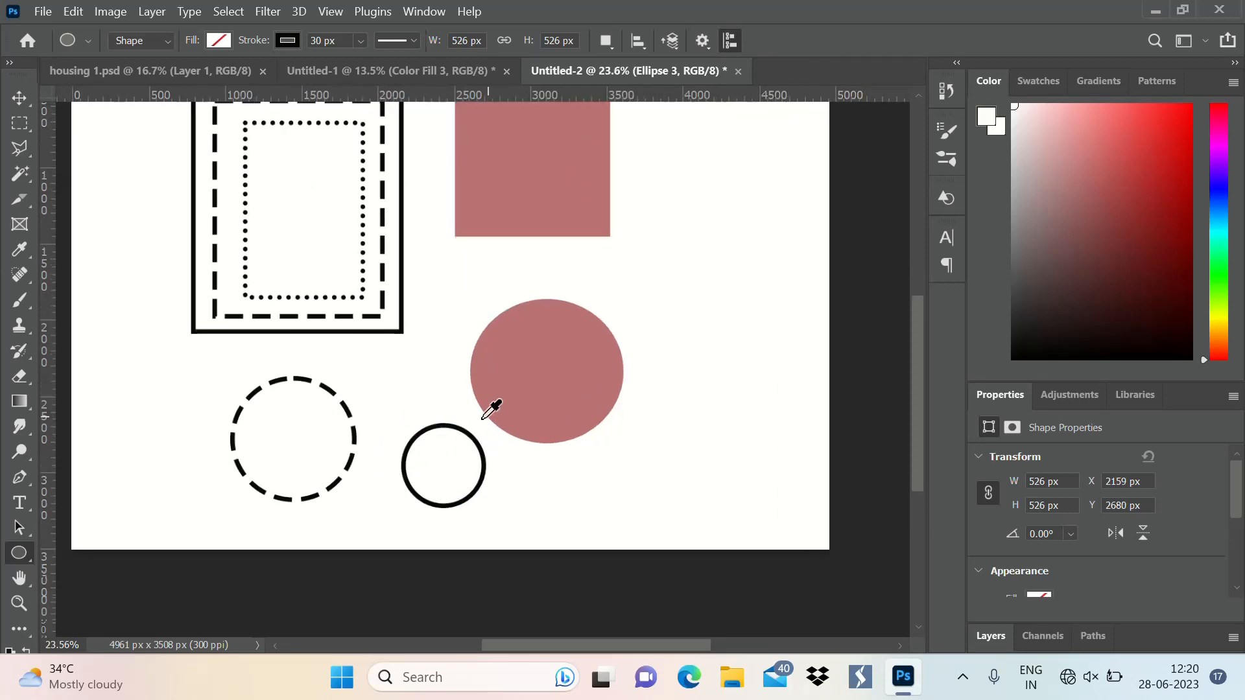
scroll(487, 518, down, 1)
scroll(567, 318, up, 1)
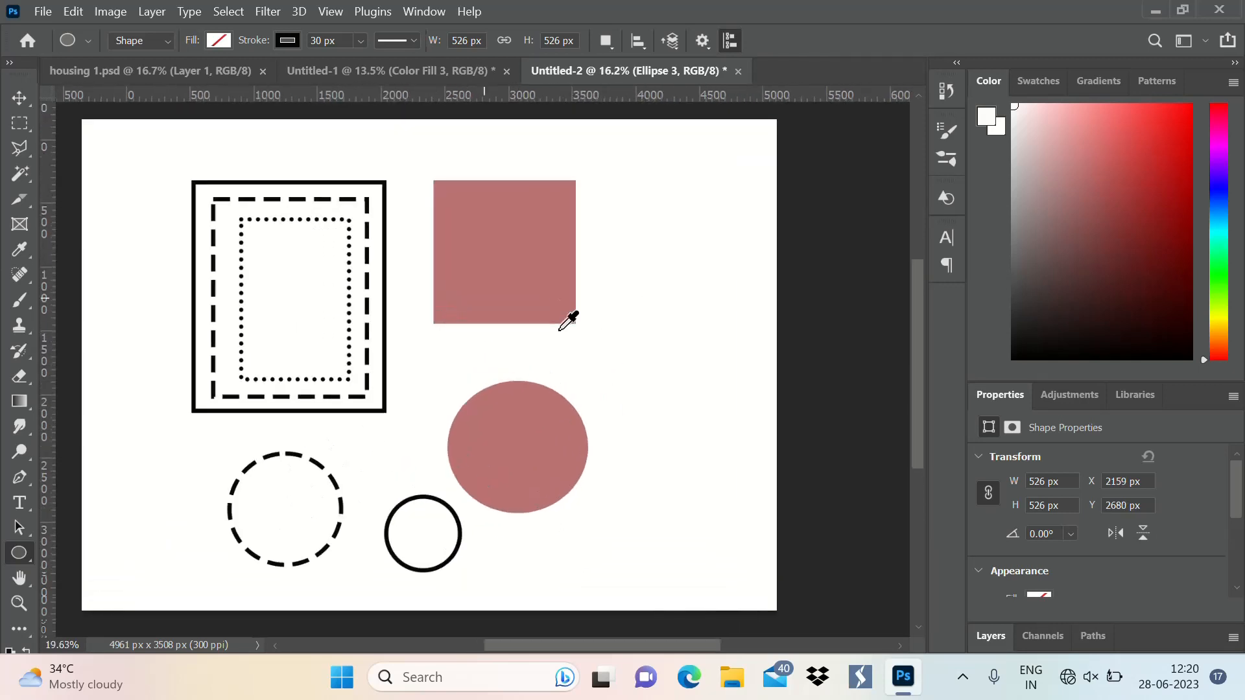
scroll(363, 169, down, 1)
scroll(305, 183, up, 1)
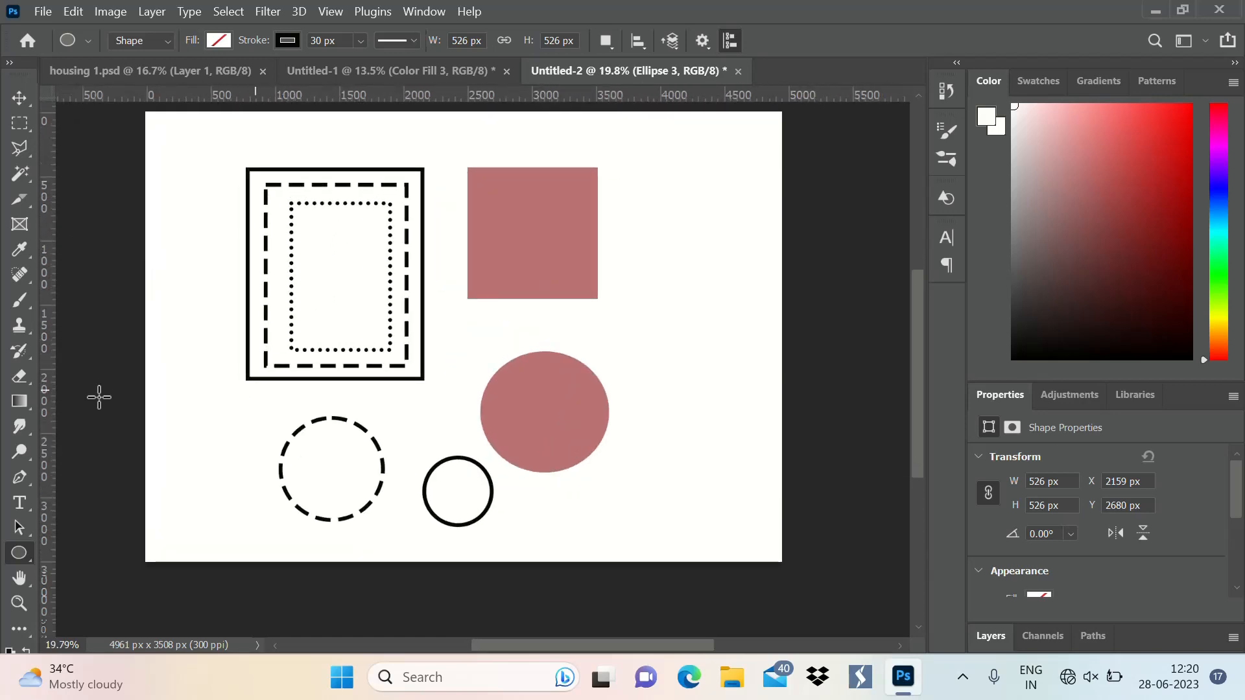
scroll(444, 411, down, 1)
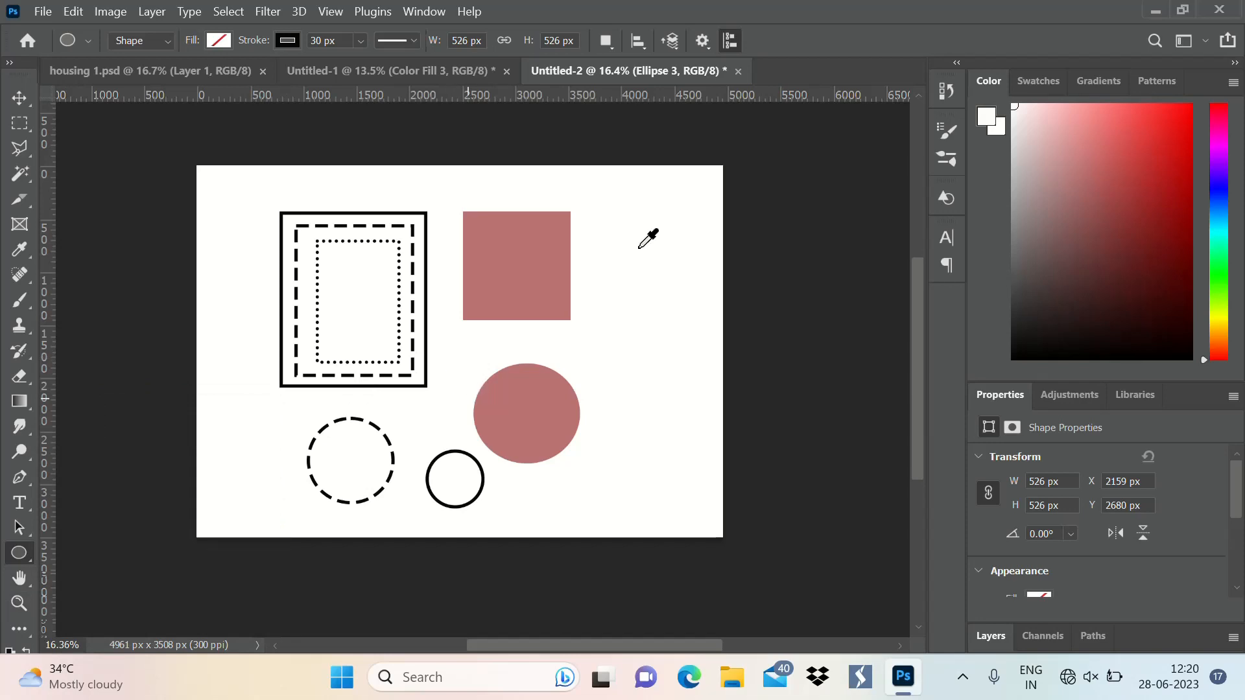
scroll(543, 247, up, 1)
scroll(662, 256, up, 1)
scroll(597, 375, down, 1)
scroll(826, 367, up, 1)
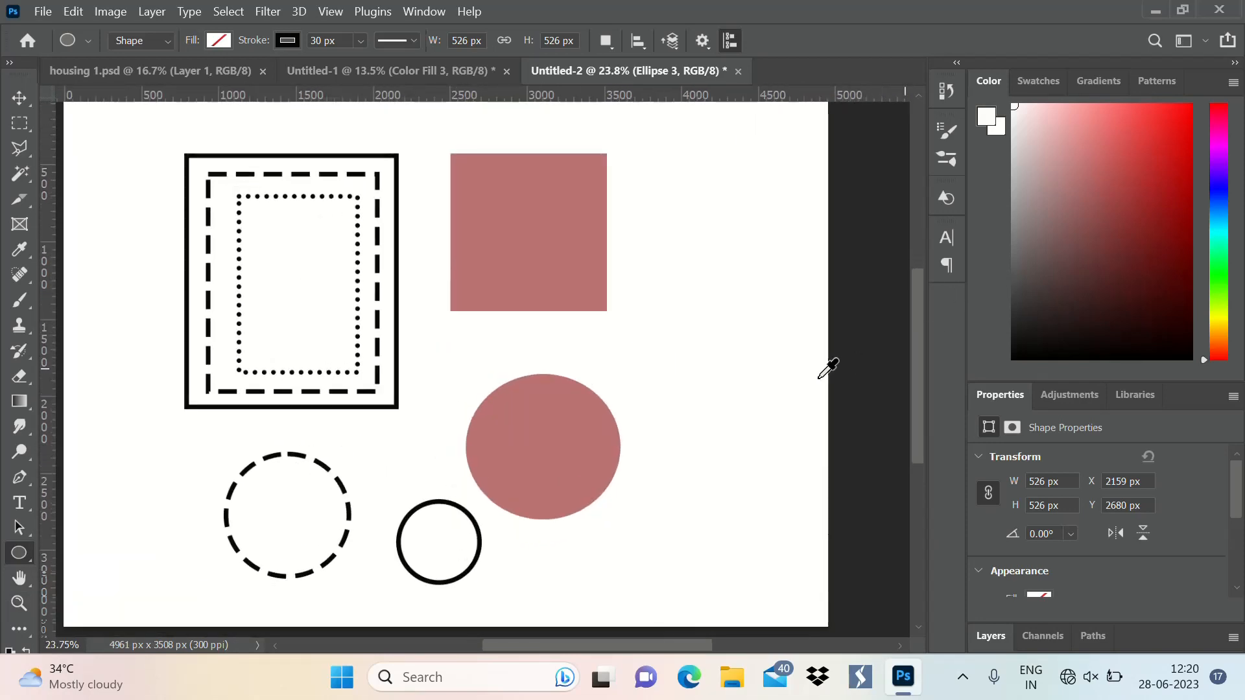
scroll(778, 329, down, 1)
scroll(364, 259, up, 1)
scroll(578, 227, down, 1)
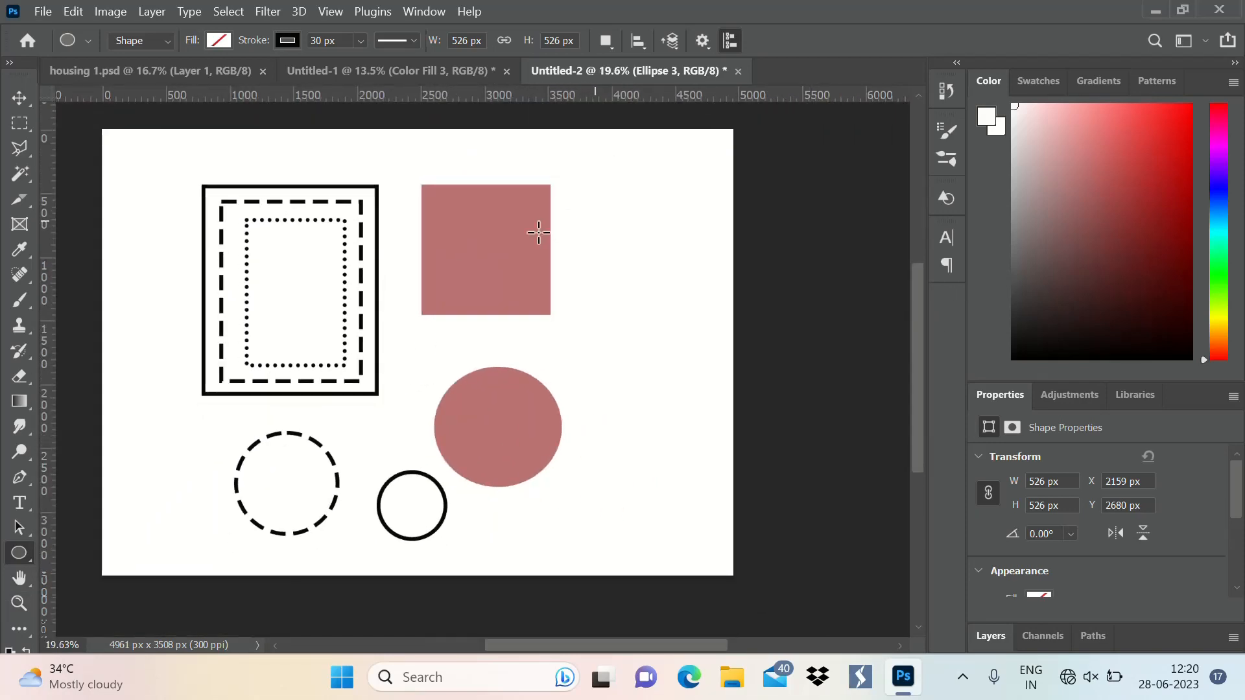
scroll(617, 334, down, 1)
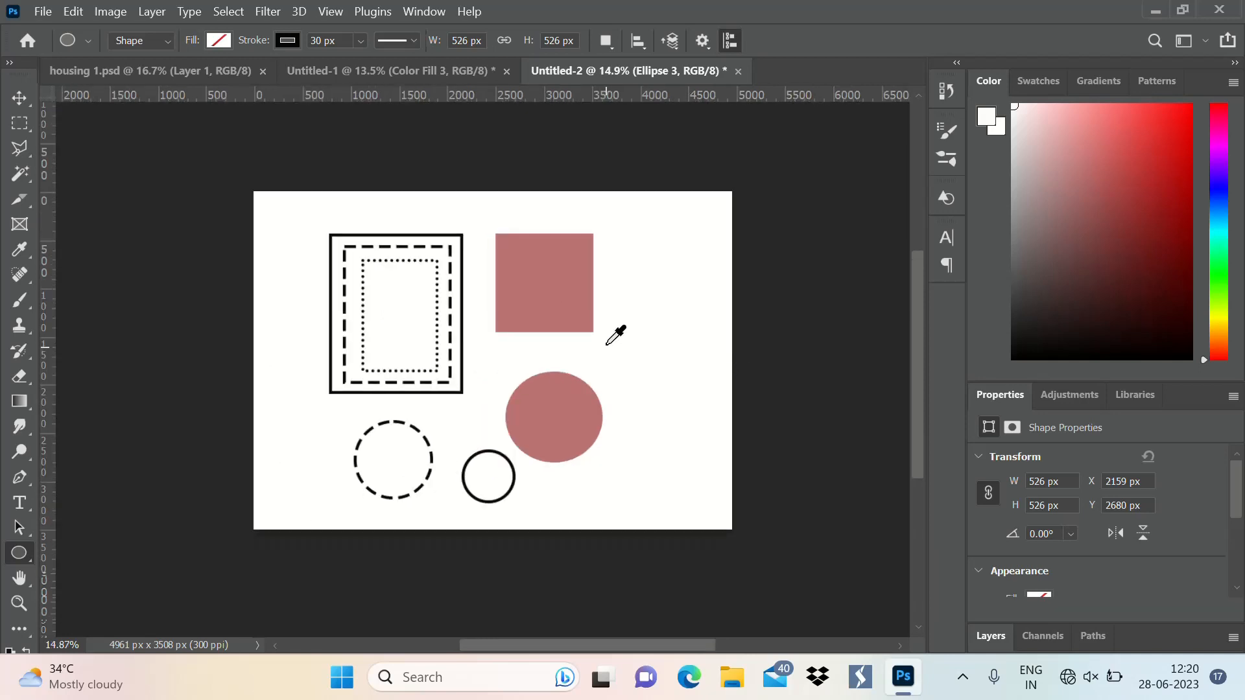
scroll(514, 227, up, 1)
scroll(432, 238, down, 1)
scroll(435, 227, up, 1)
scroll(334, 203, down, 1)
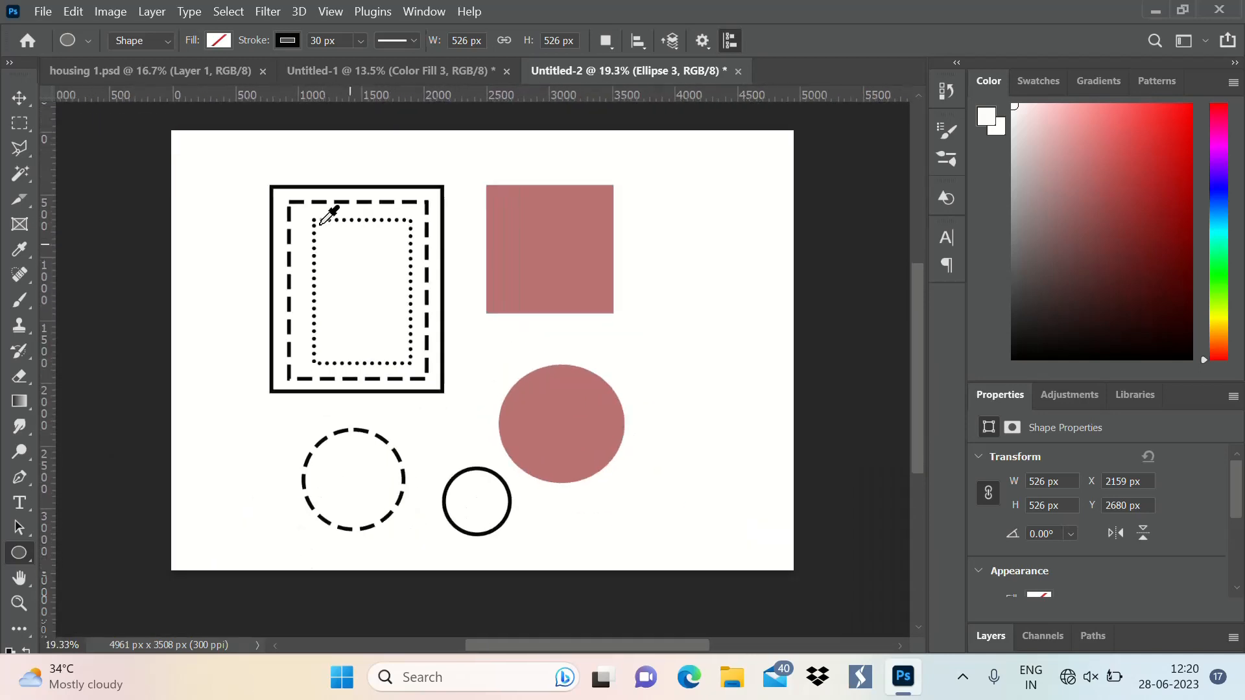